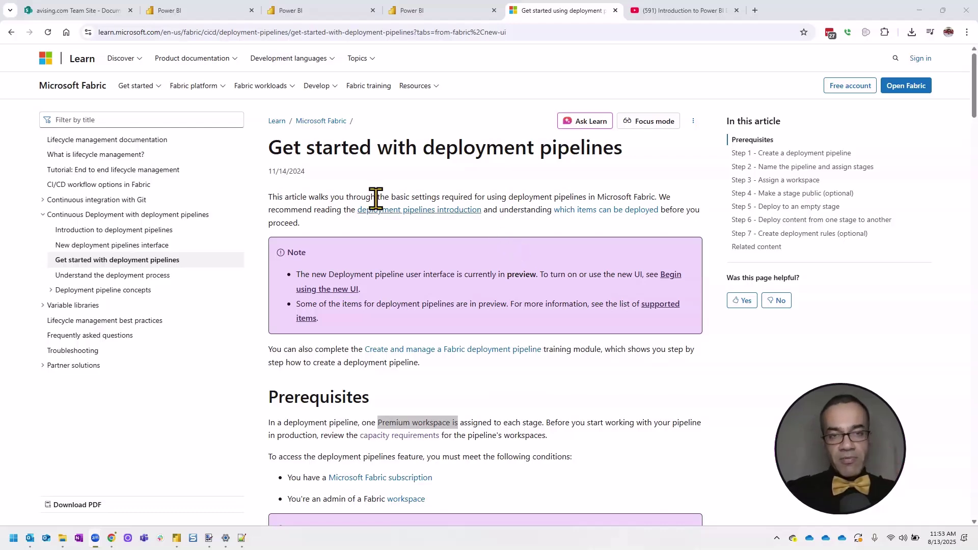
scroll(371, 229, down, 5)
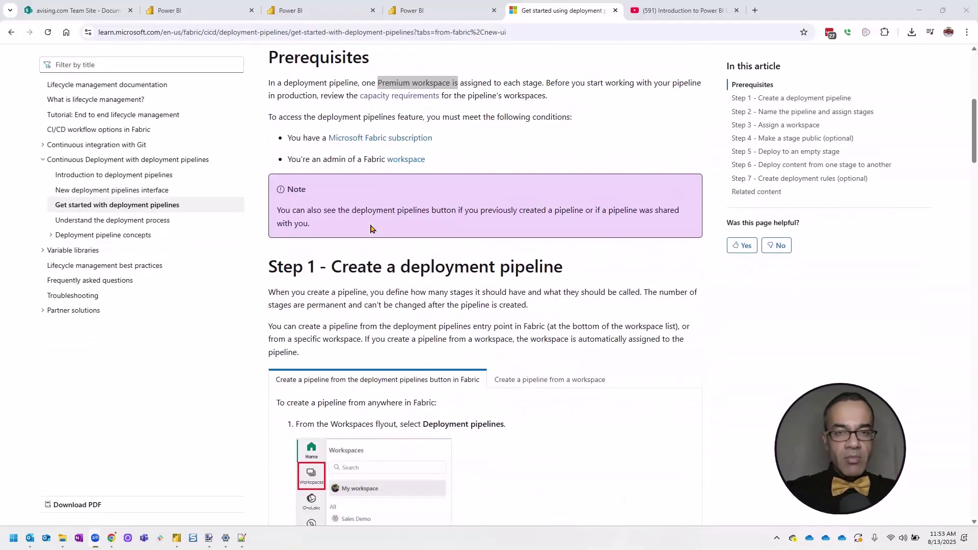
scroll(505, 212, down, 5)
scroll(504, 211, down, 5)
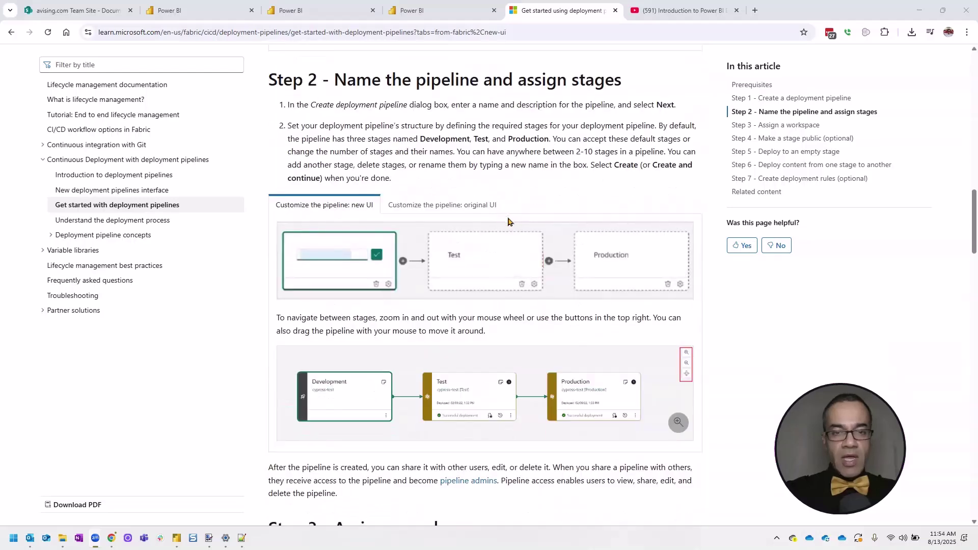
scroll(504, 212, down, 2)
- Highlight 'Premium workspace' and view the Step 2 Development–Test–Production diagram enlarged
click(437, 231)
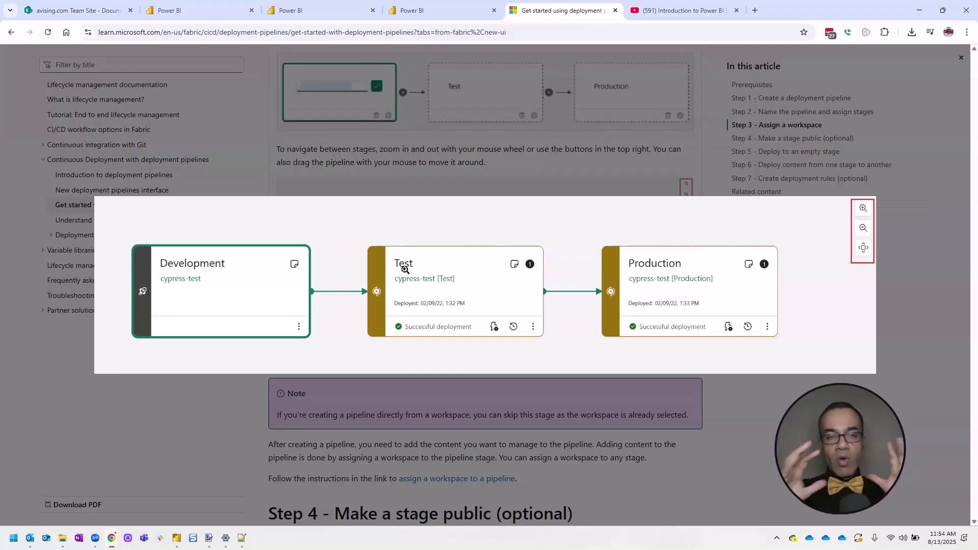
click(550, 184)
scroll(507, 207, up, 3)
scroll(510, 213, up, 2)
scroll(511, 213, up, 5)
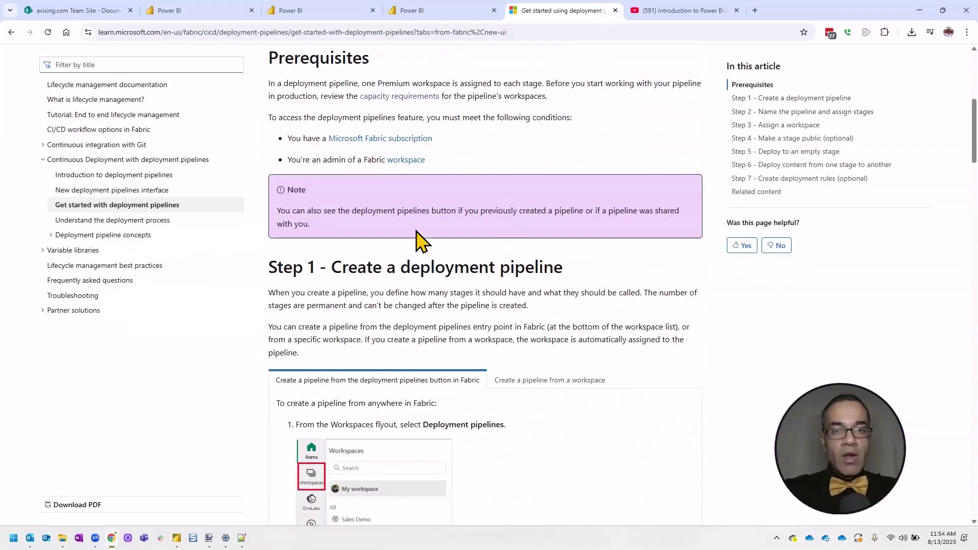
drag(404, 82, 448, 80)
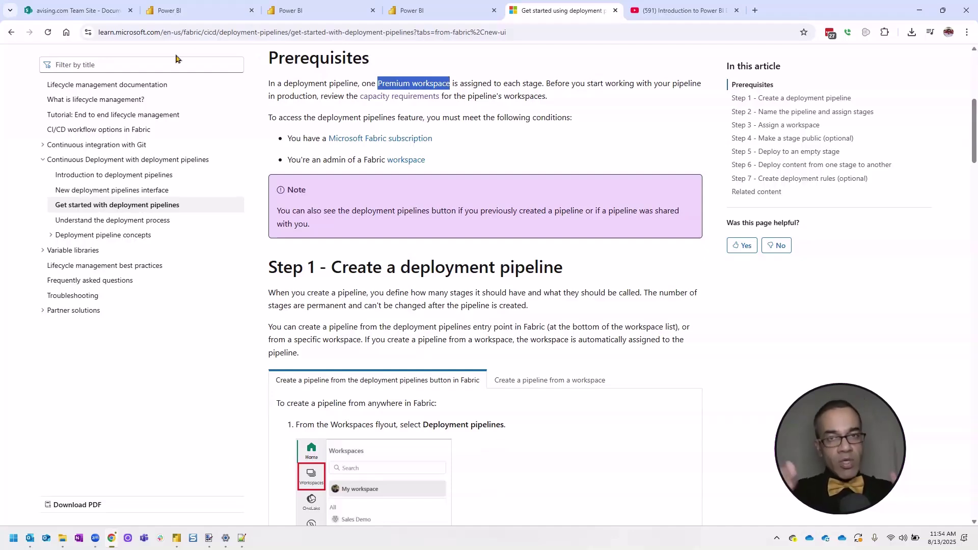
scroll(371, 171, down, 3)
scroll(372, 171, down, 3)
scroll(375, 181, down, 3)
scroll(379, 195, down, 2)
click(435, 235)
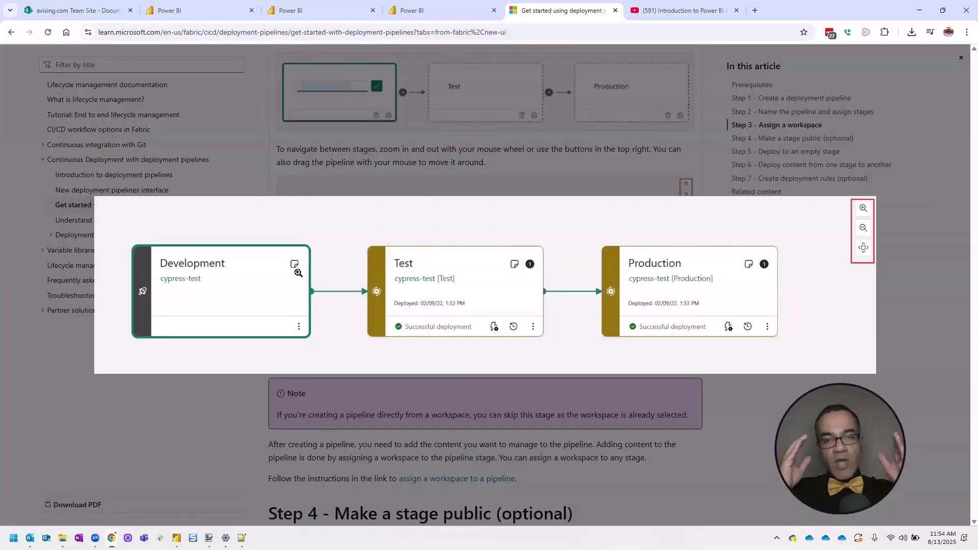
- Switch to the Power BI tab listing the LearnPowerBI Development, Test and Production workspaces
click(323, 11)
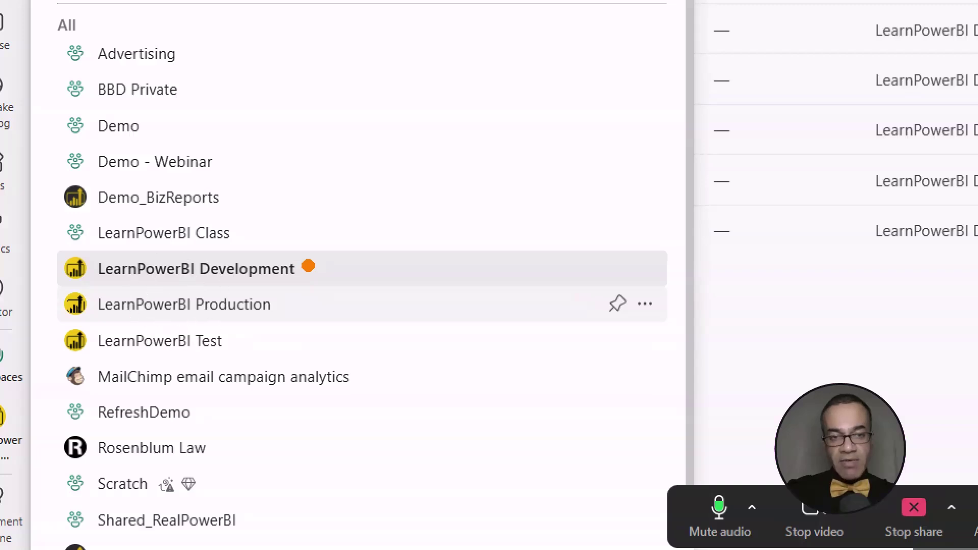
drag(308, 267, 431, 227)
mouse_move(304, 306)
mouse_down()
mouse_move(351, 327)
mouse_move(435, 340)
mouse_up()
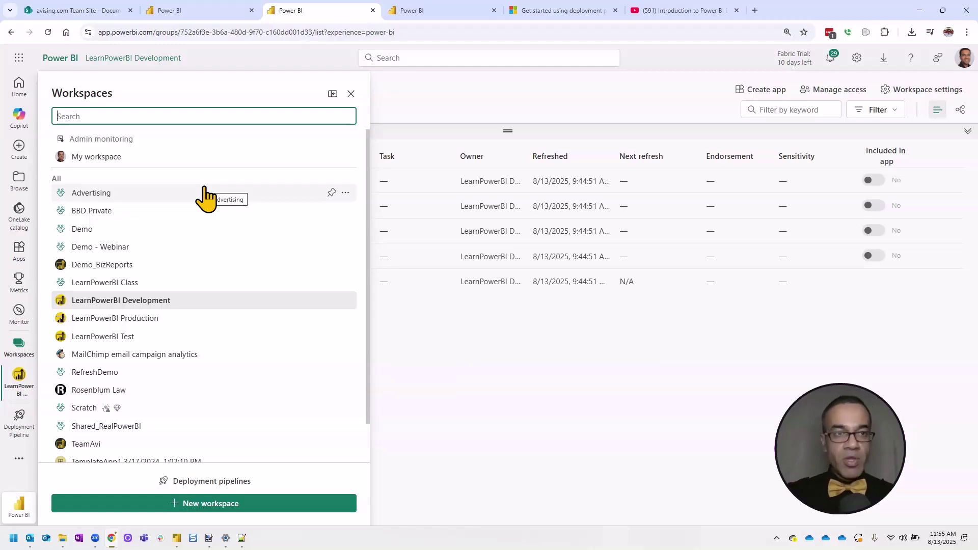
- Go from the Production workspace to the Deployment pipelines list in the sidebar
click(426, 12)
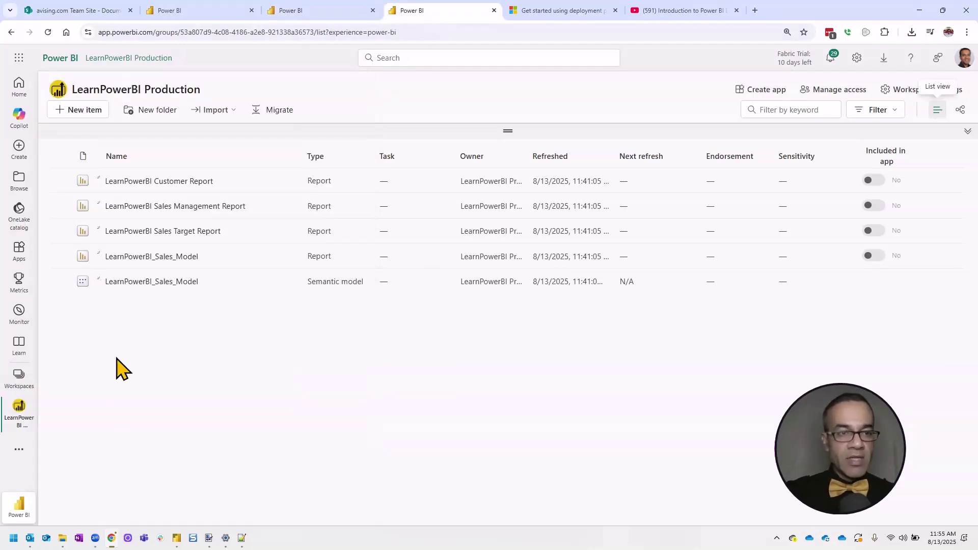
click(203, 16)
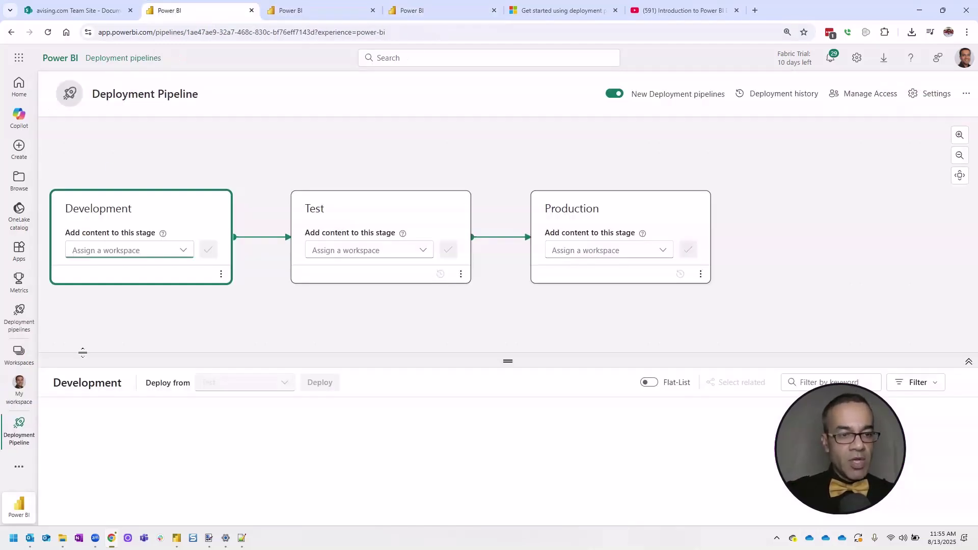
click(19, 467)
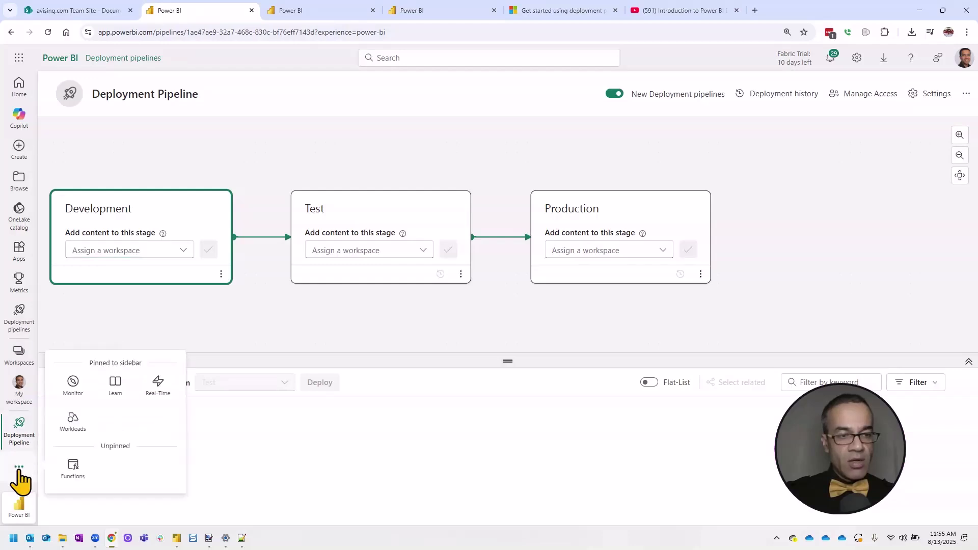
mouse_move(19, 431)
click(31, 418)
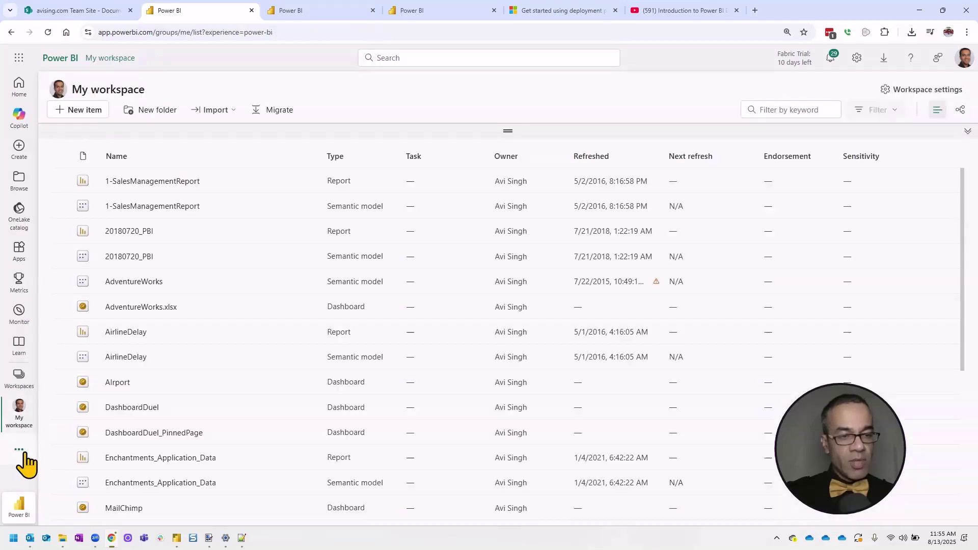
click(19, 451)
click(70, 451)
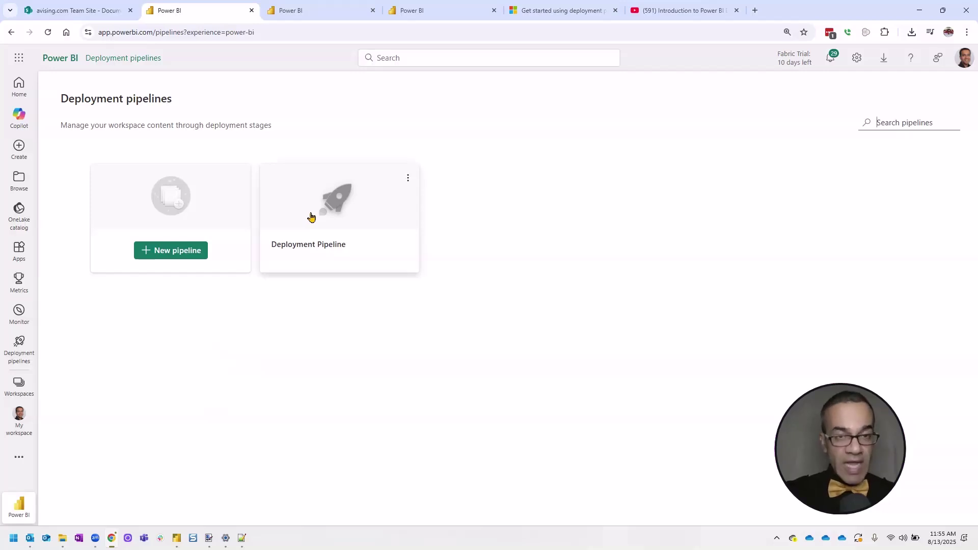
- Open Deployment Pipeline and check the Development stage's Assign a workspace dropdown
click(310, 218)
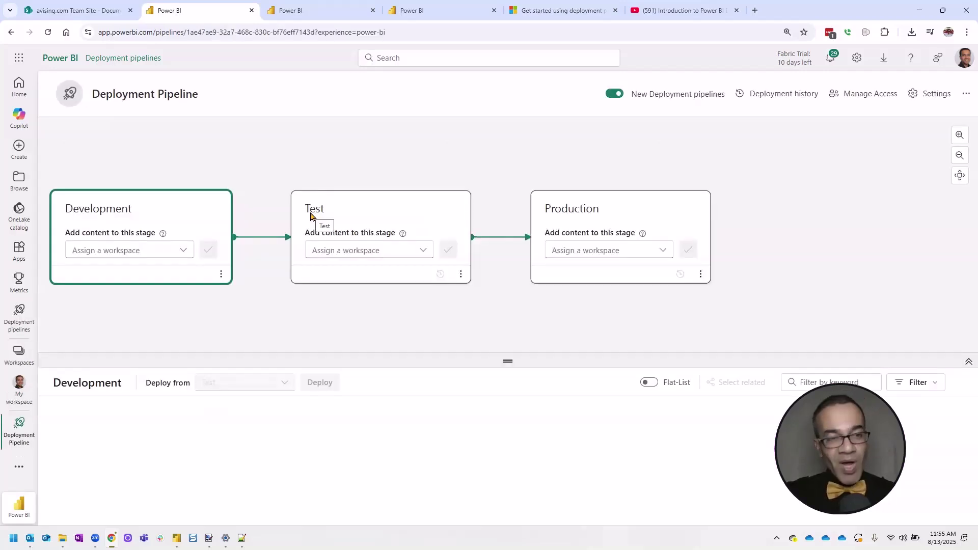
click(183, 256)
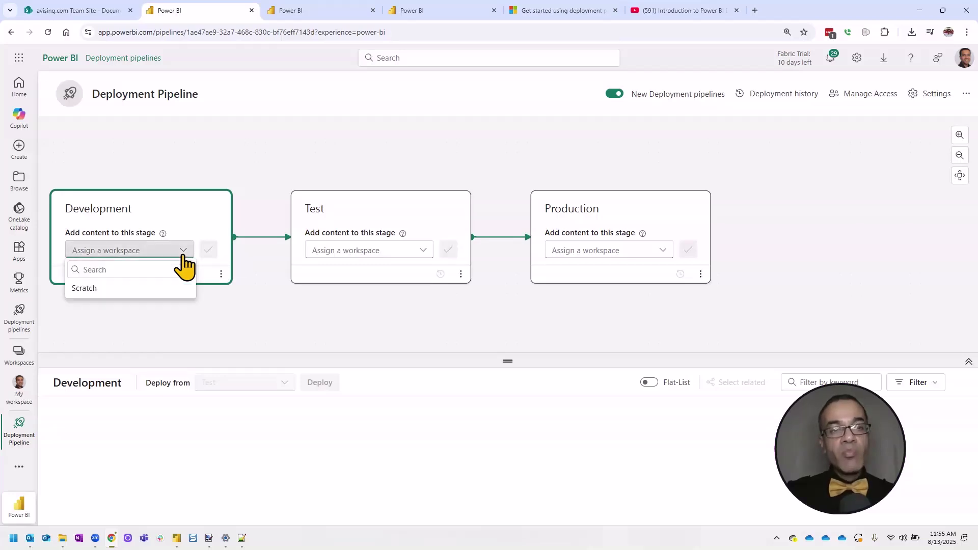
click(311, 160)
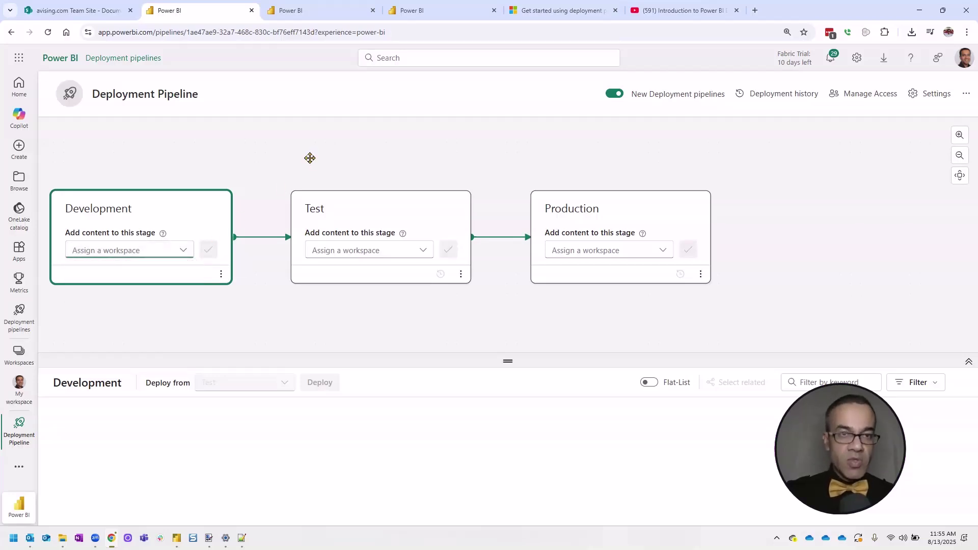
click(324, 11)
mouse_move(120, 300)
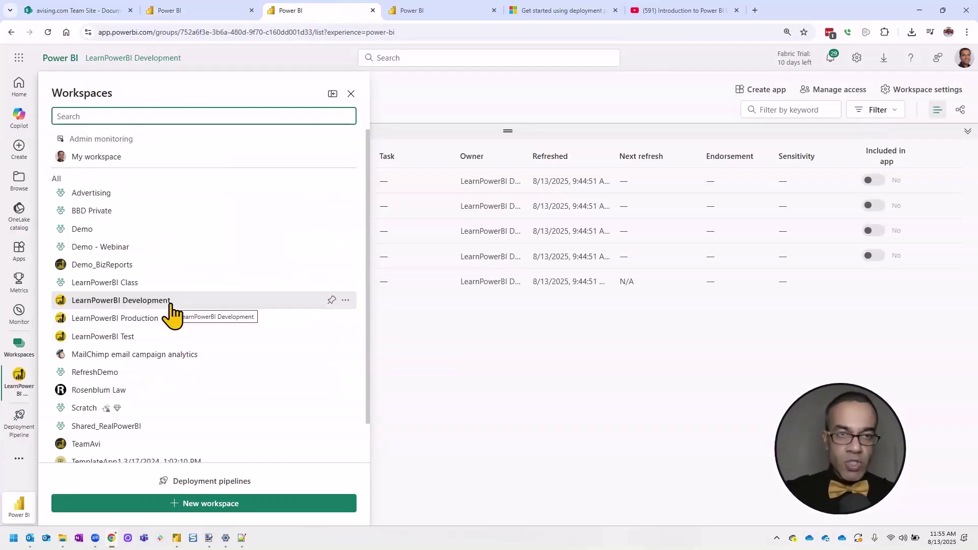
click(210, 12)
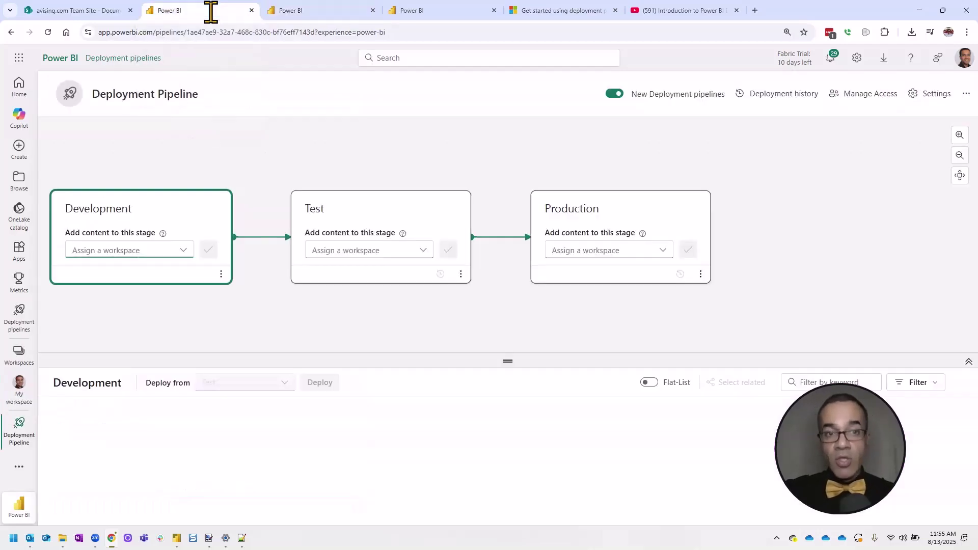
- Close the Deployment Pipeline tab and compare the Production and Development workspace contents
click(251, 10)
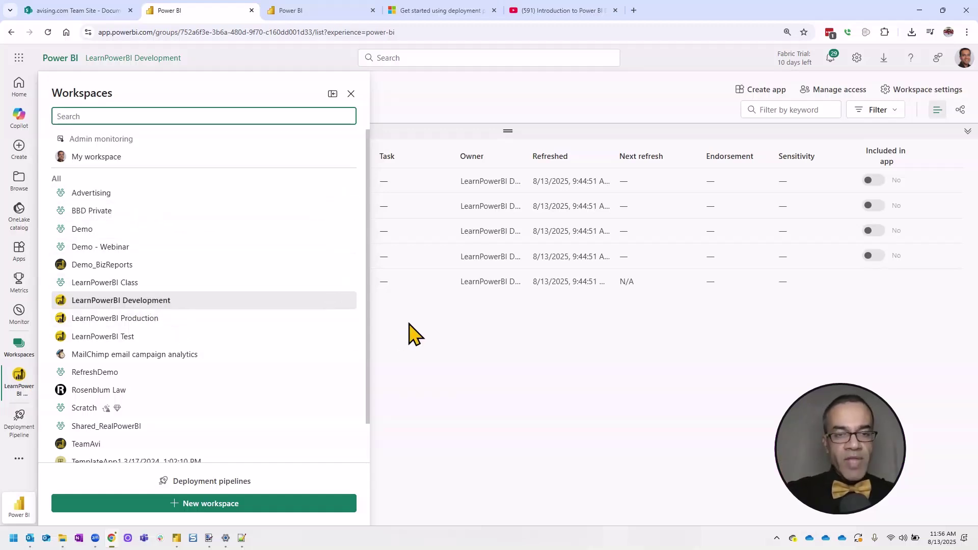
click(177, 305)
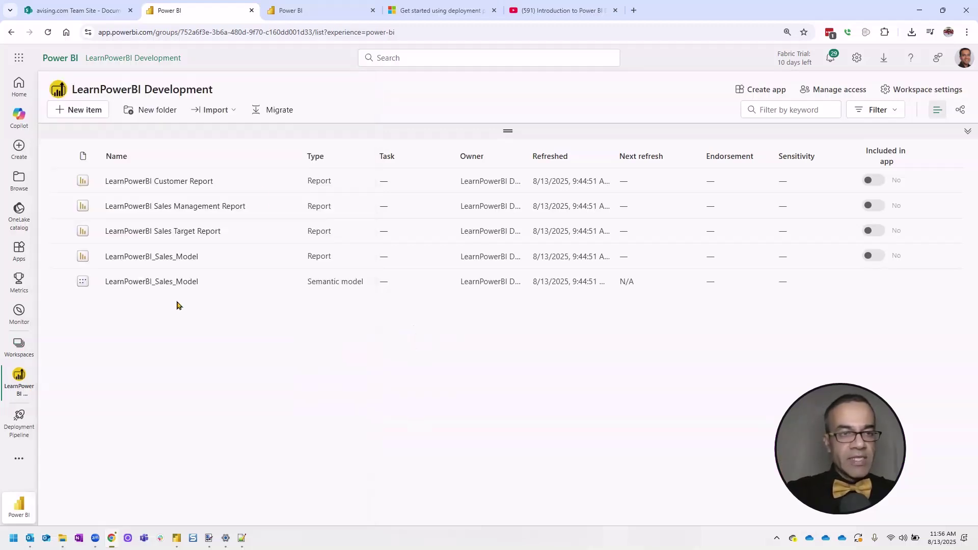
click(326, 16)
click(212, 15)
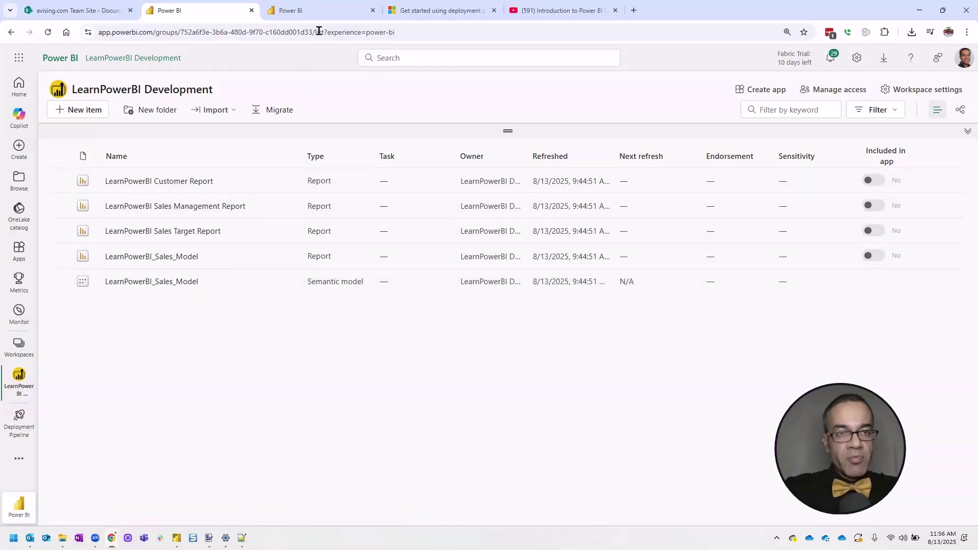
click(321, 14)
- Show Development's lineage view and inspect the LearnPowerBI_Sales_Model semantic model details
click(204, 16)
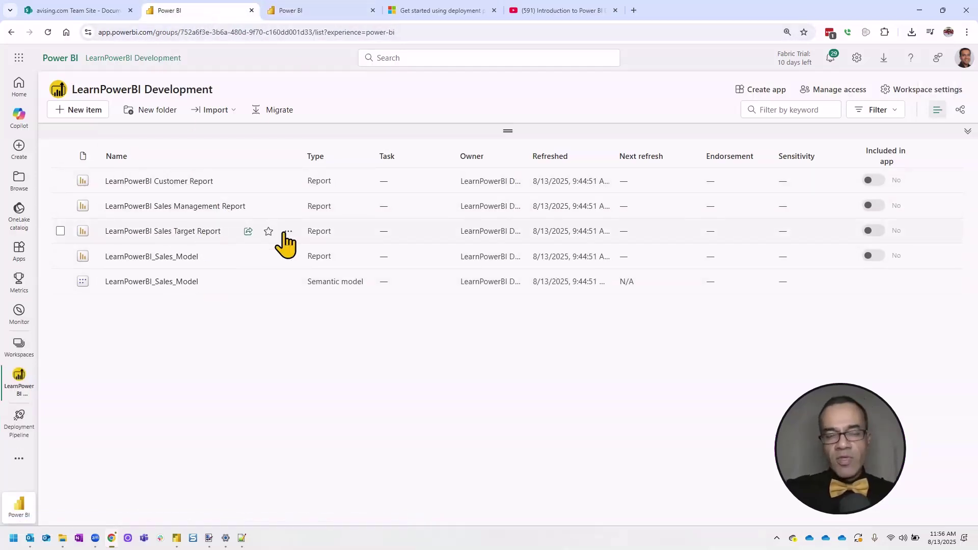
click(962, 111)
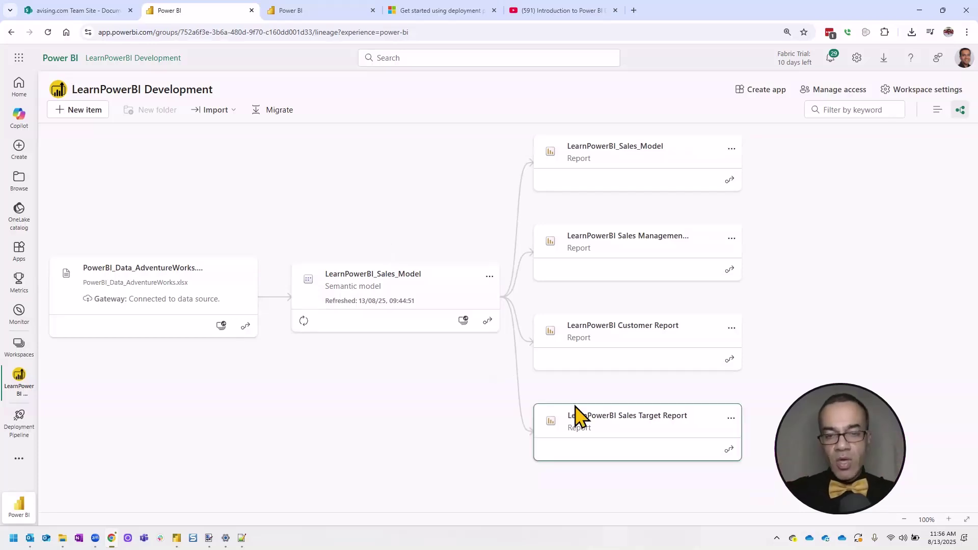
click(416, 311)
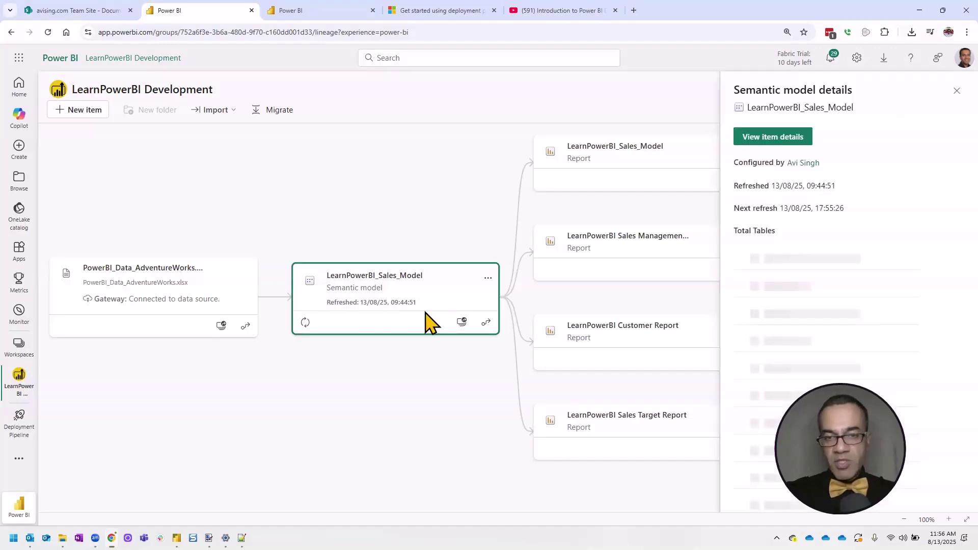
click(957, 93)
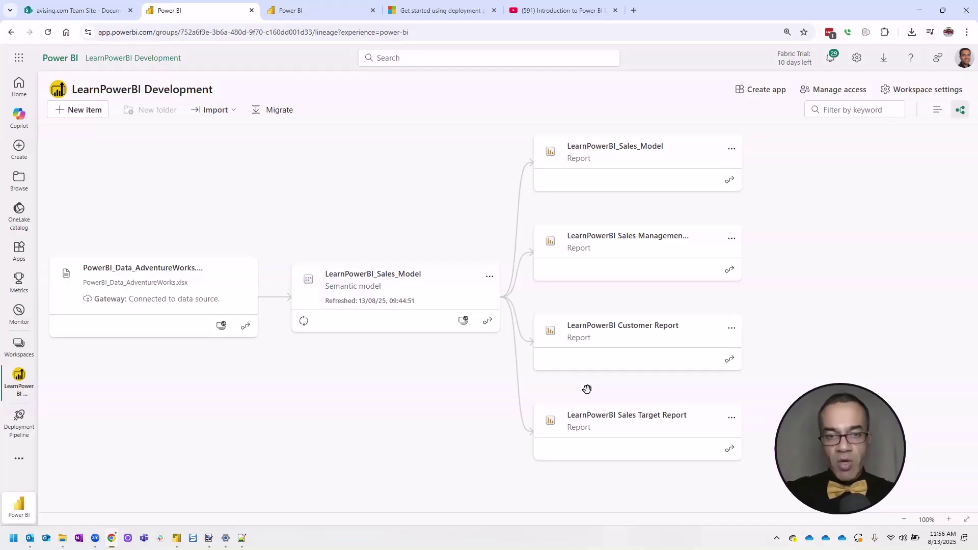
click(453, 299)
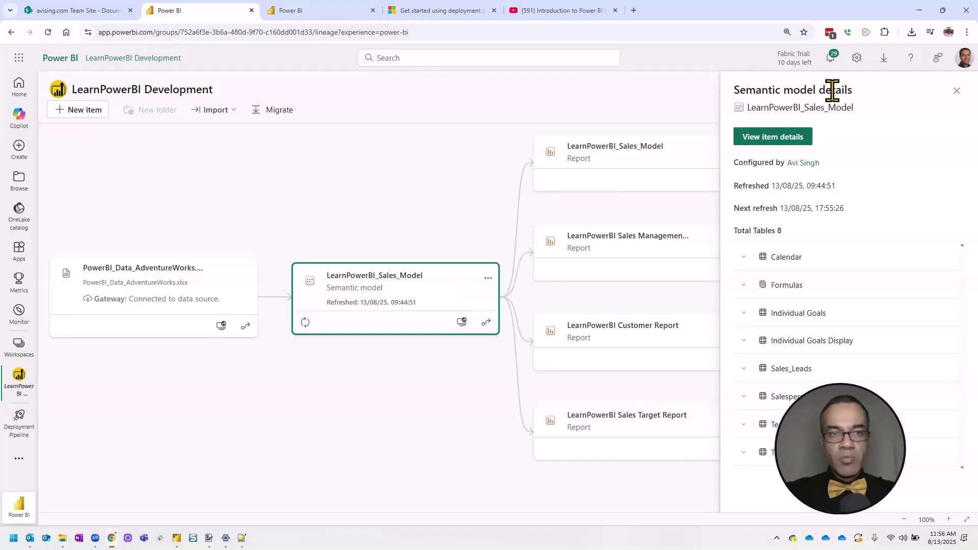
- View Production's lineage, return to Development's lineage, and bring up the report-files folder
click(344, 14)
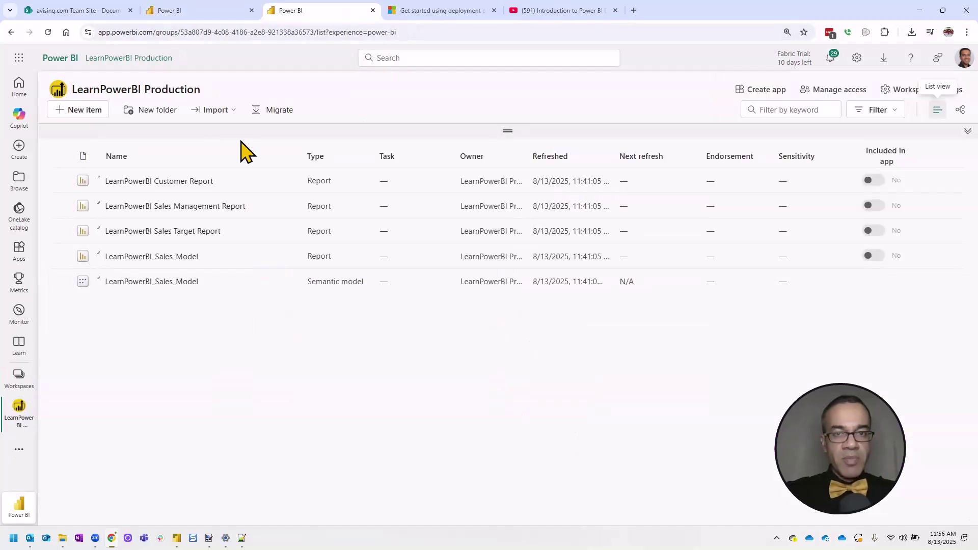
click(960, 109)
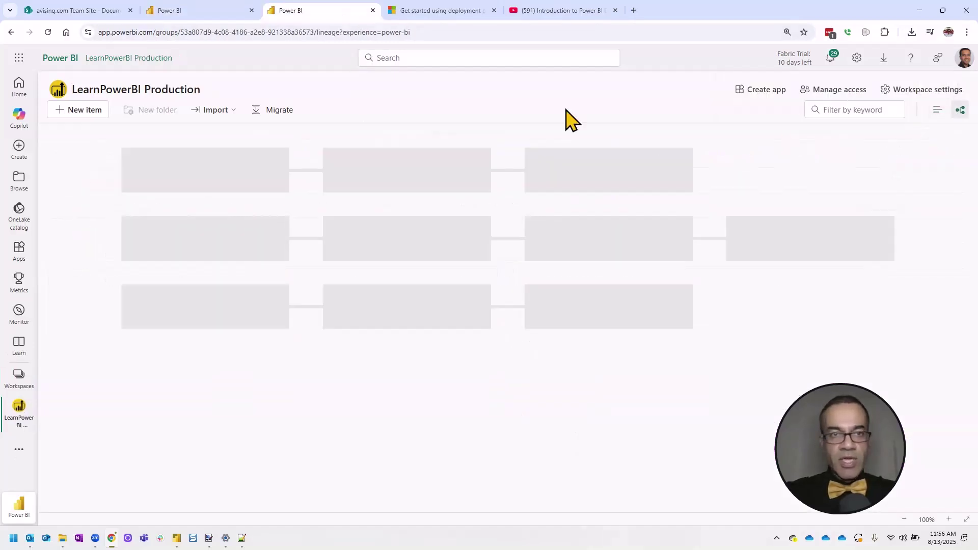
click(217, 13)
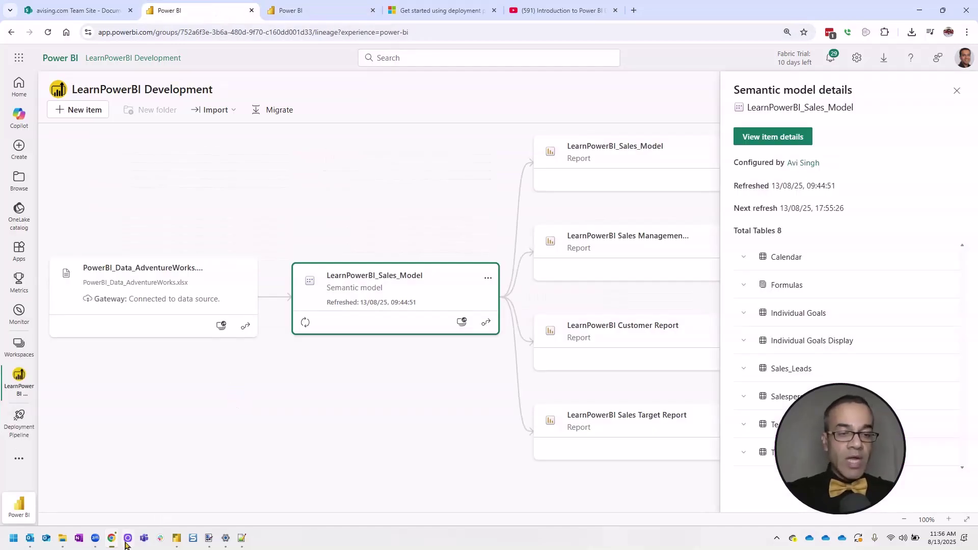
mouse_move(62, 539)
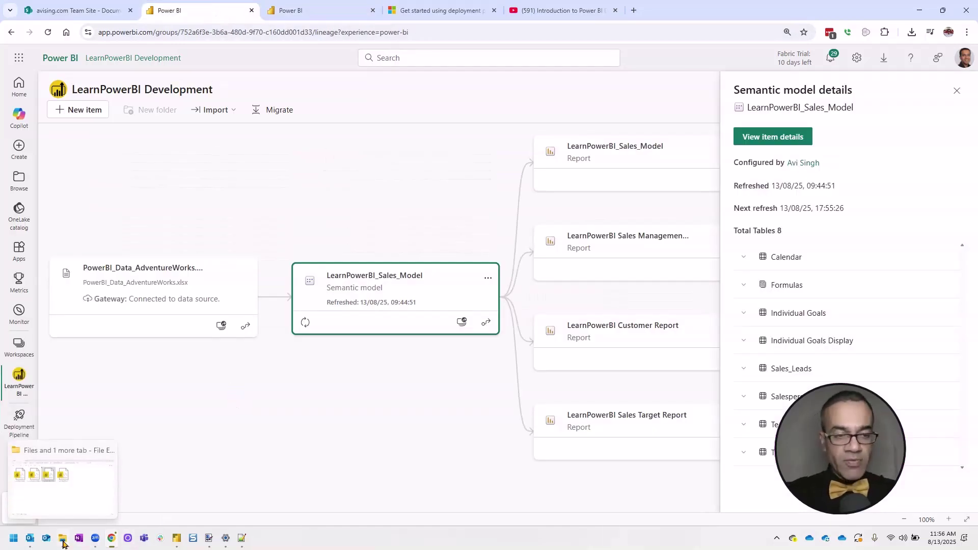
click(65, 544)
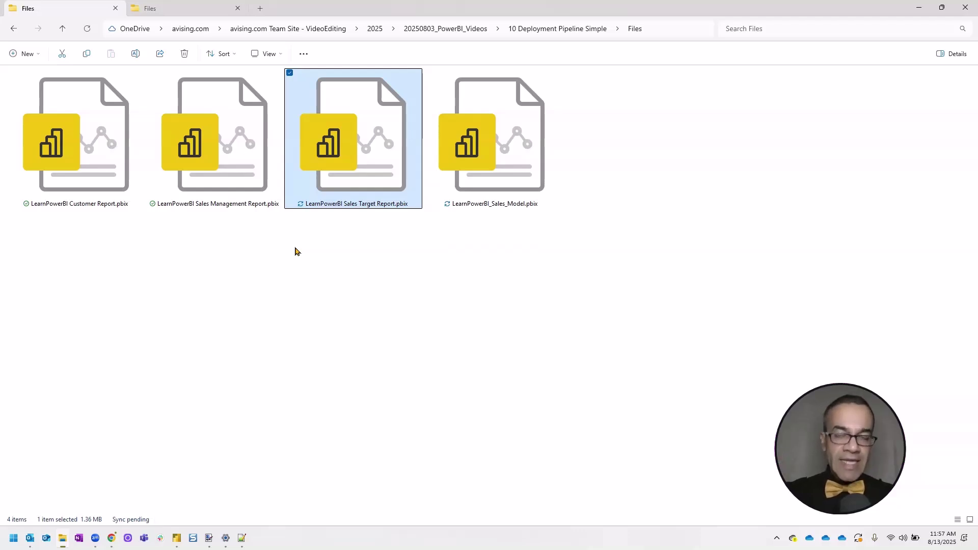
key(alt+Tab)
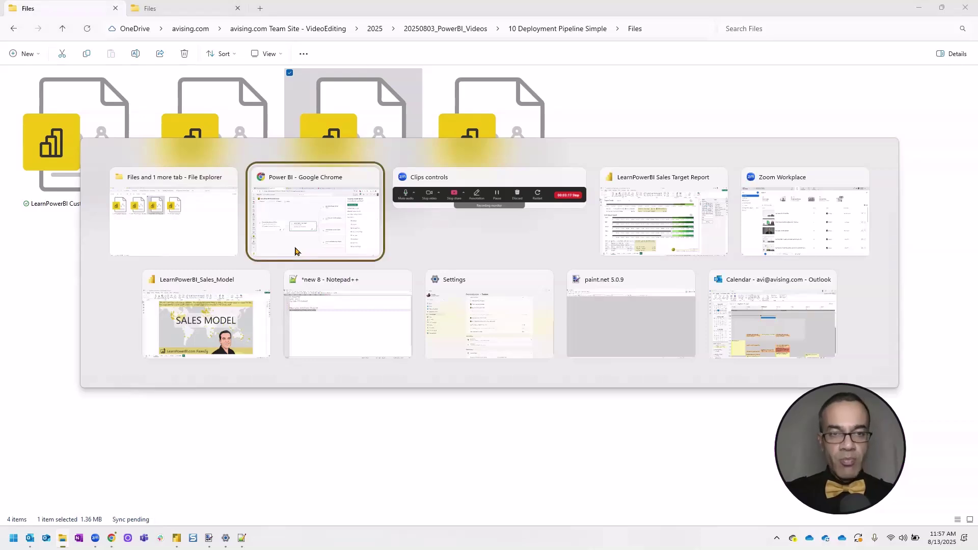
click(314, 184)
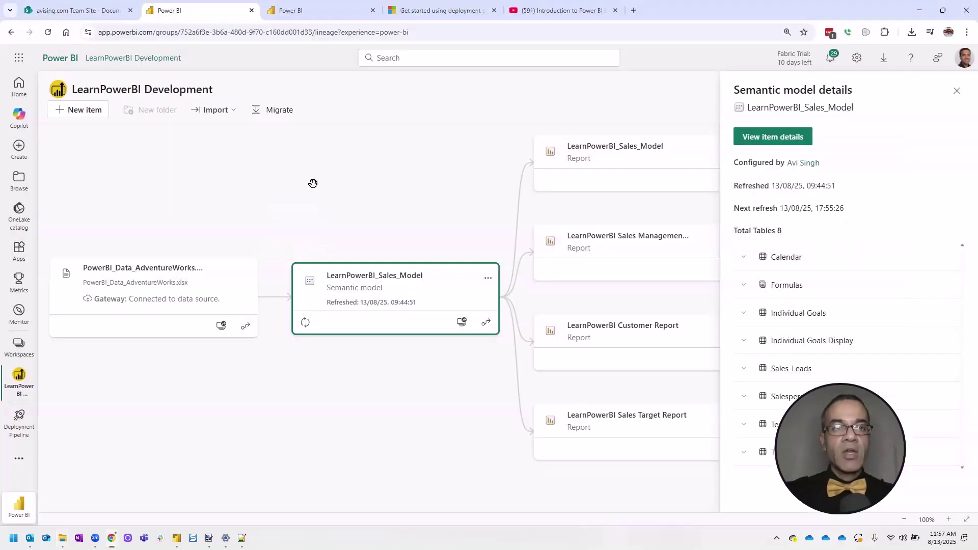
click(76, 10)
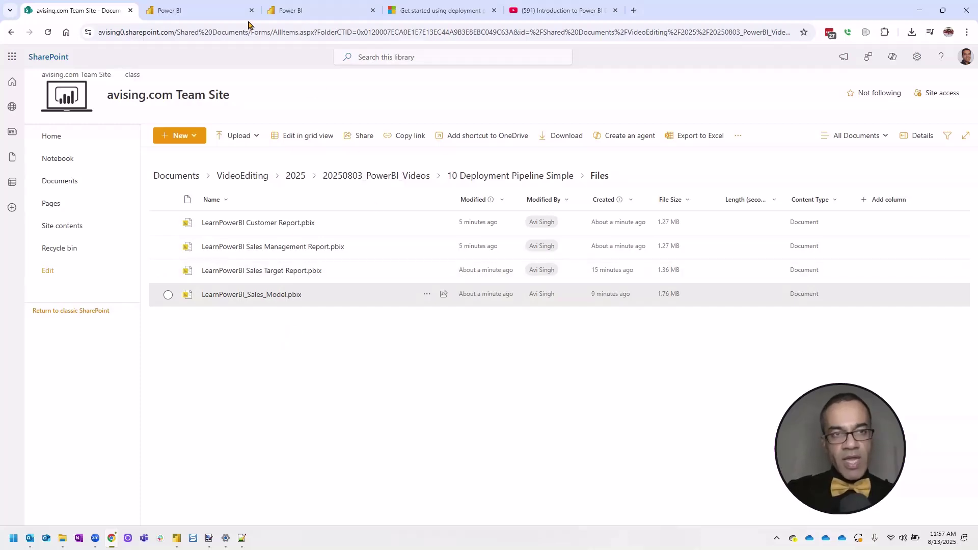
click(229, 16)
click(324, 15)
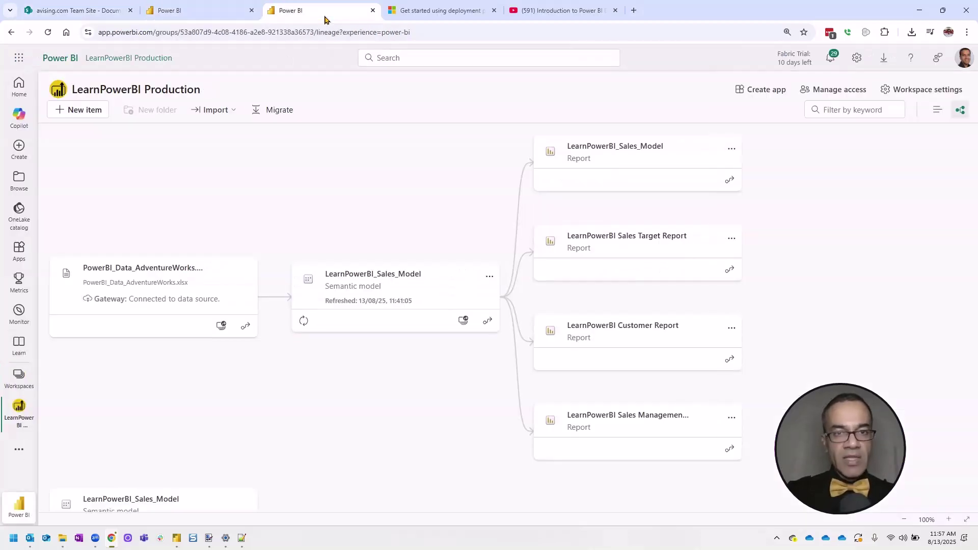
key(alt+Tab)
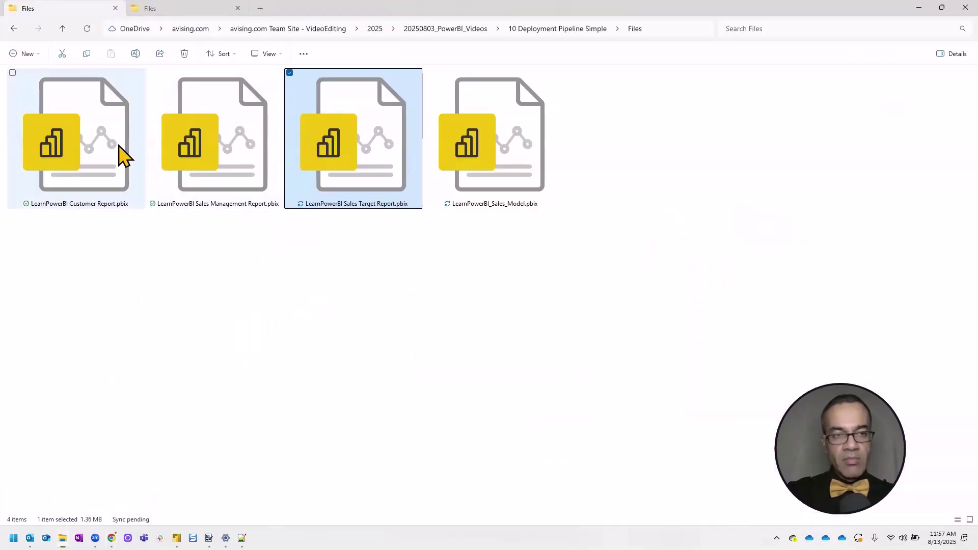
key(alt+Tab)
click(217, 15)
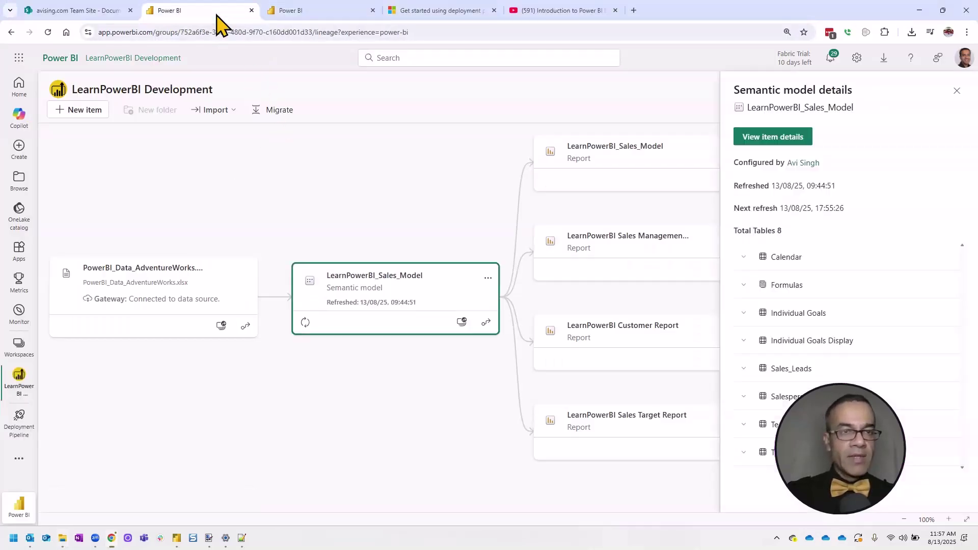
click(340, 17)
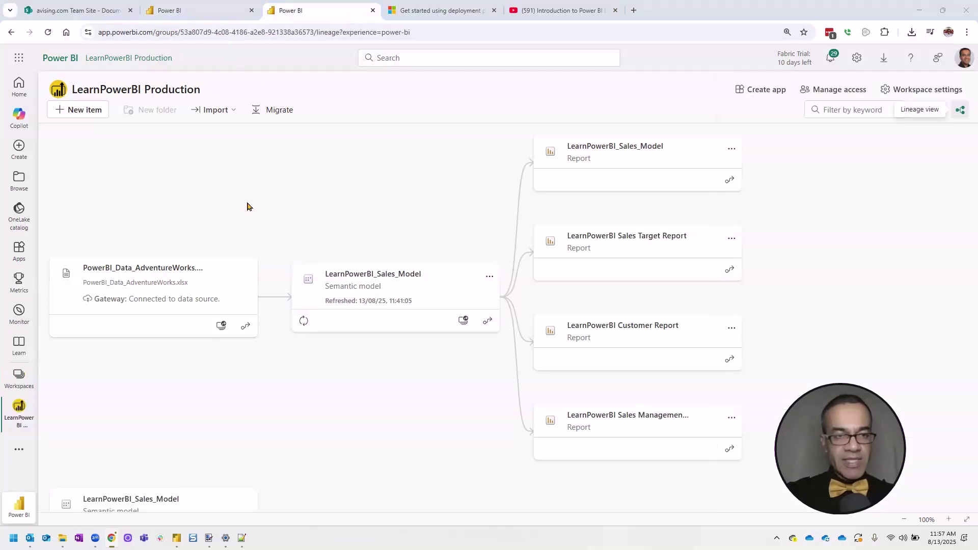
key(alt+Tab)
mouse_move(176, 538)
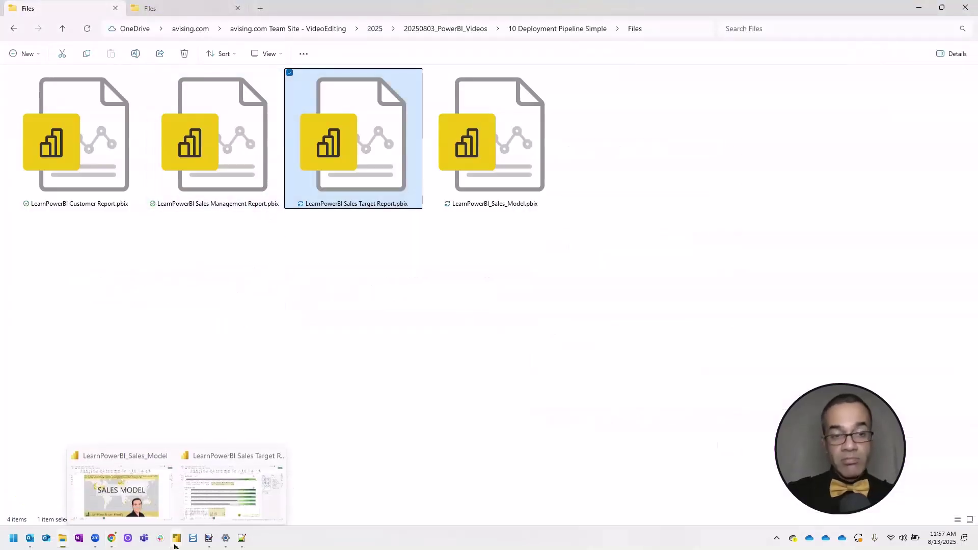
- In the Sales_Model file, show the Formulas table's Revenue measure: SUM(Sales_Leads[Revenue])
click(122, 490)
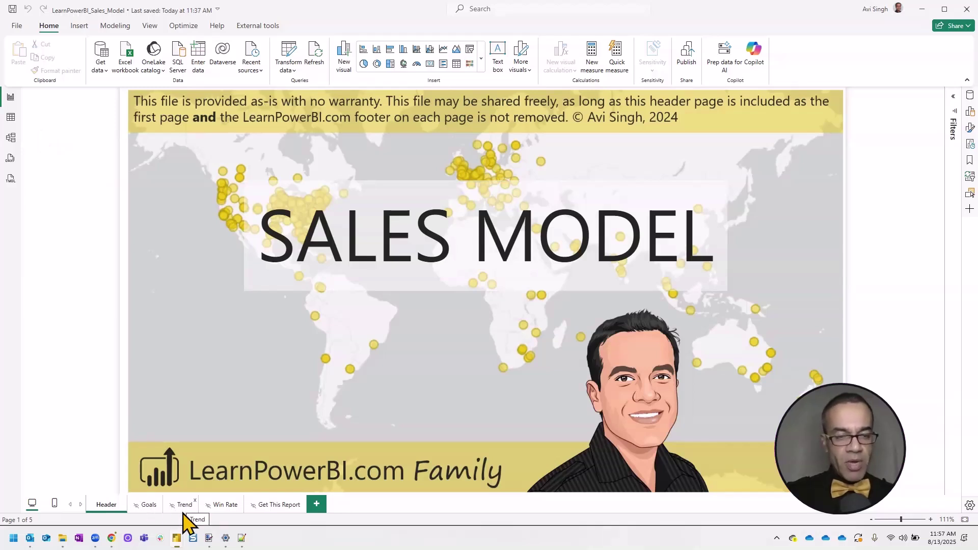
click(238, 490)
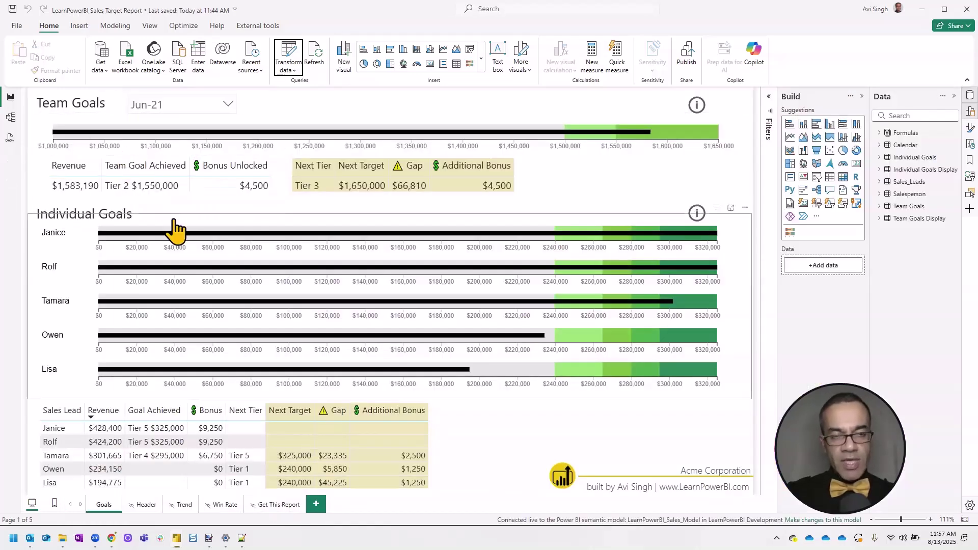
mouse_move(176, 538)
click(120, 480)
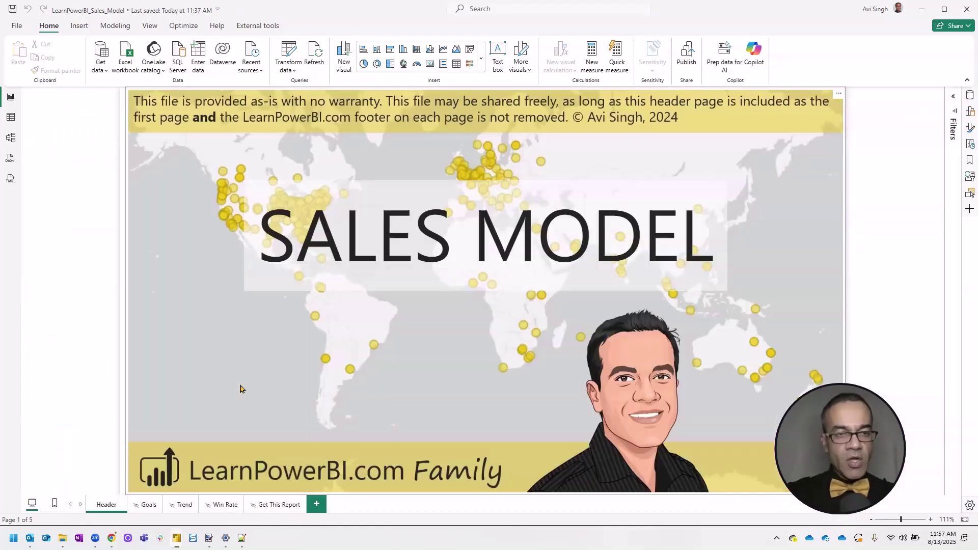
click(970, 96)
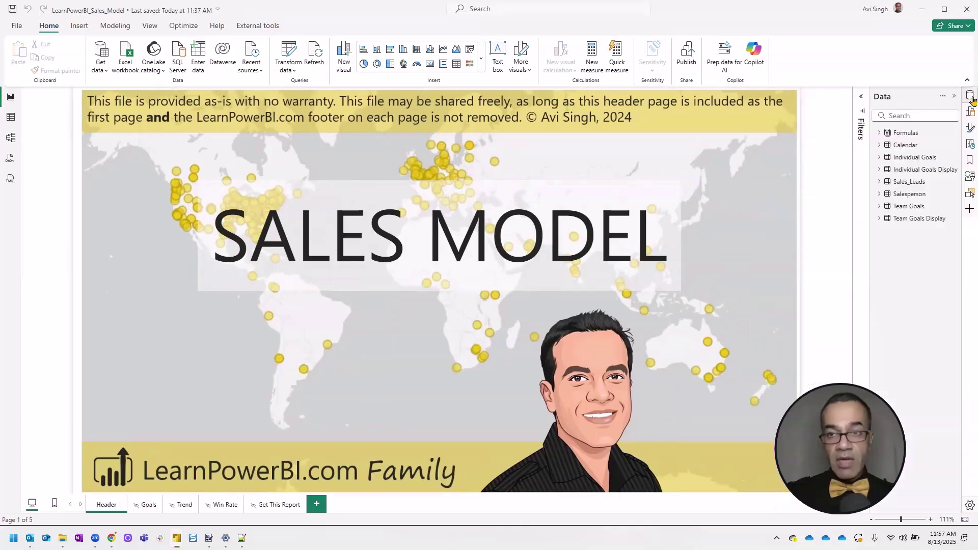
click(879, 133)
click(922, 195)
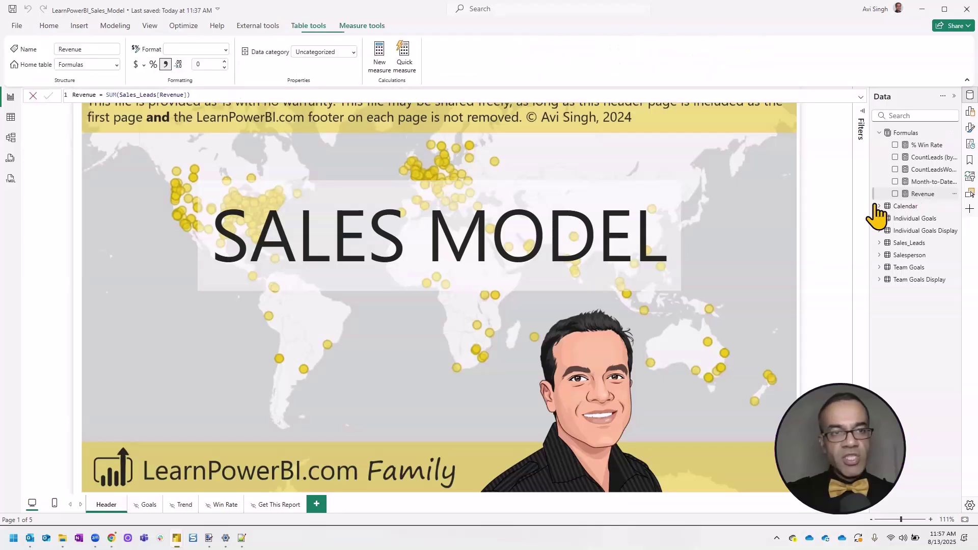
scroll(214, 98, up, 3)
scroll(214, 98, up, 2)
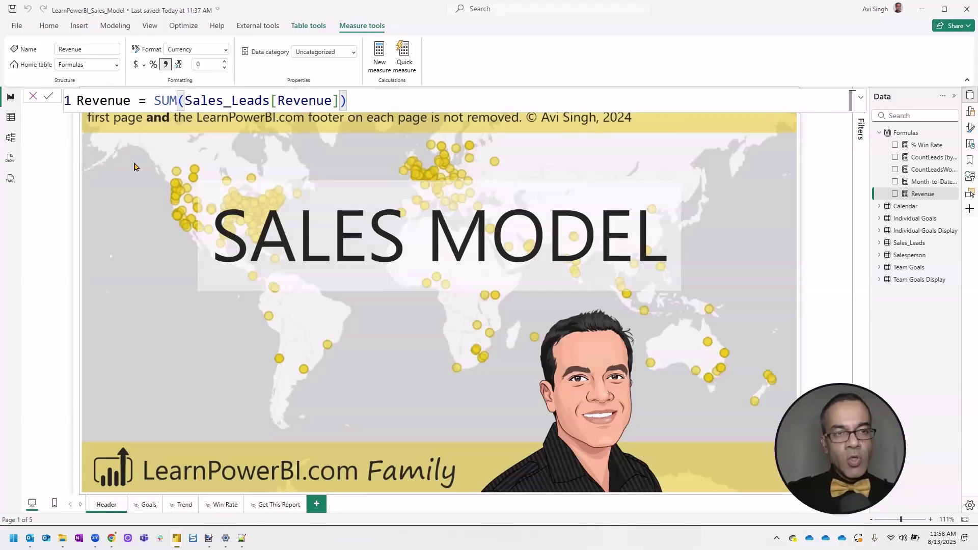
click(10, 118)
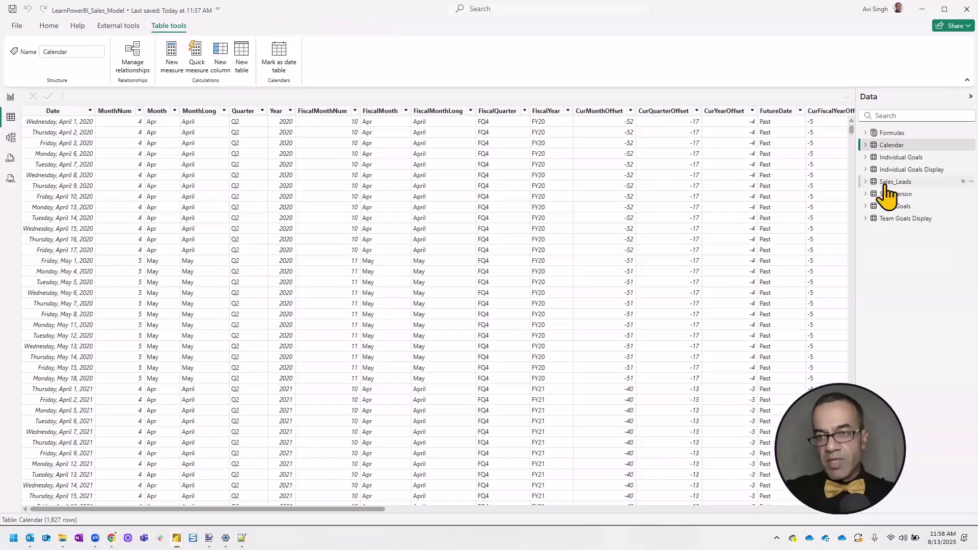
click(891, 182)
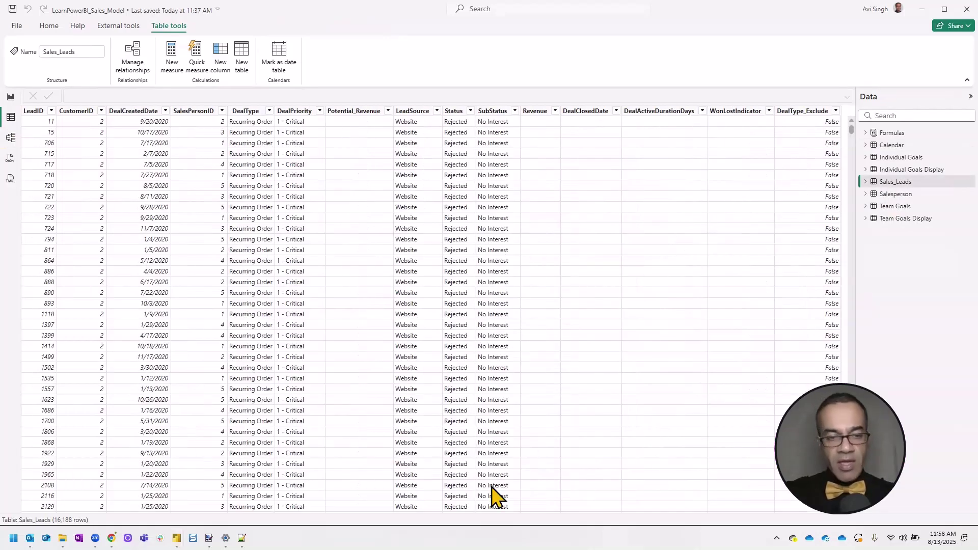
click(804, 110)
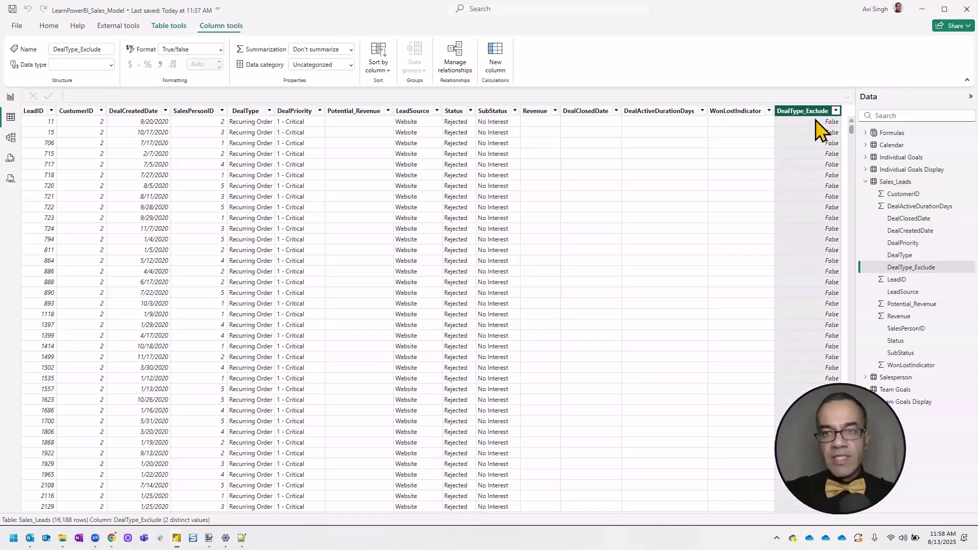
click(270, 111)
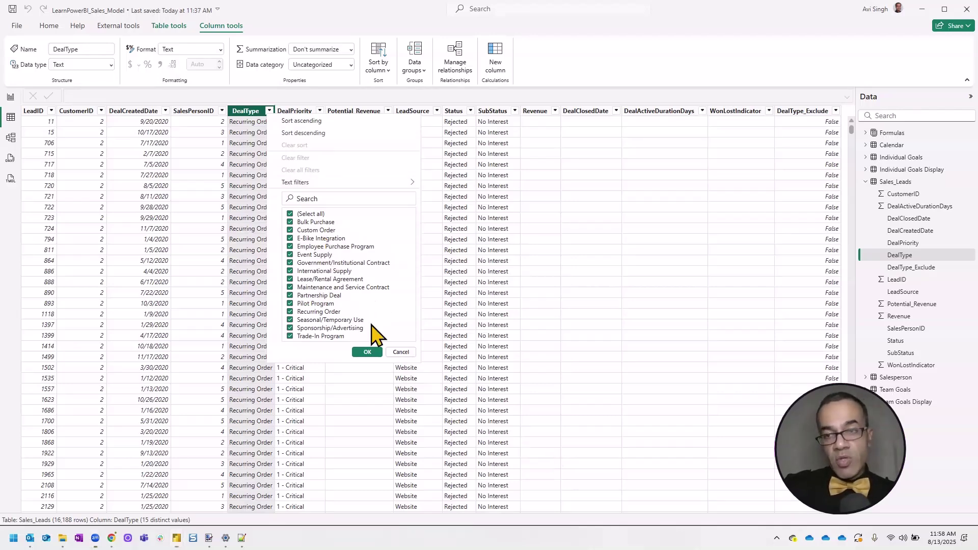
click(405, 351)
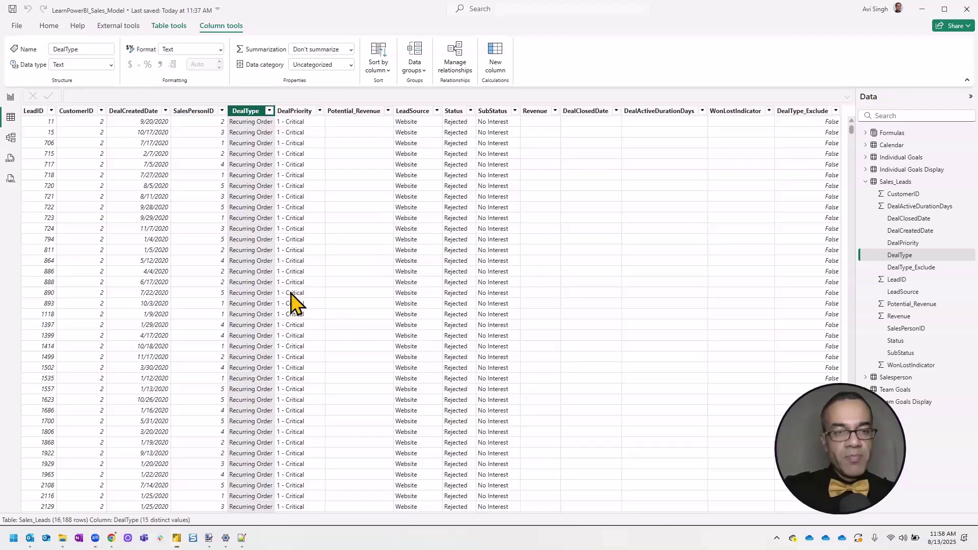
- Wrap Revenue in CALCULATE with the filter Sales_Leads[DealType_Exclude] = FALSE()
click(10, 98)
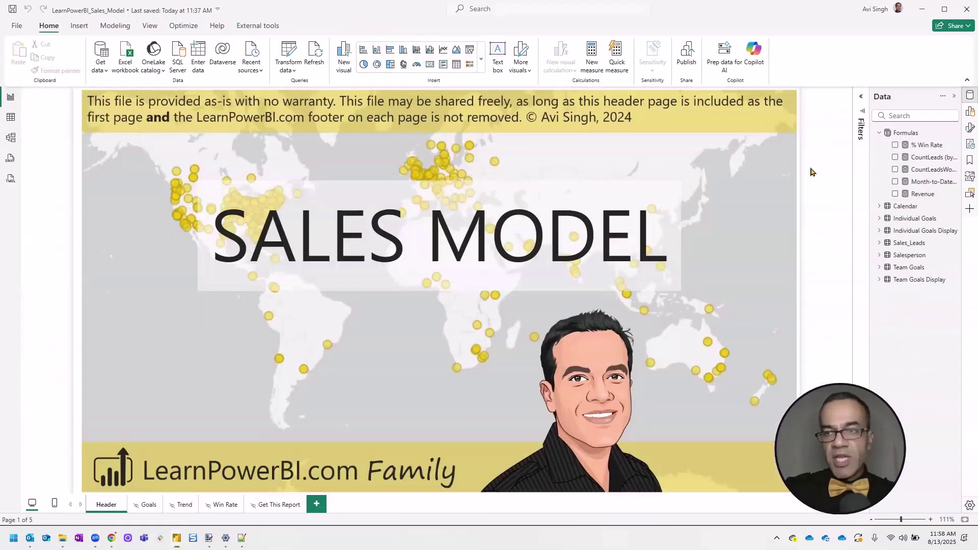
click(922, 193)
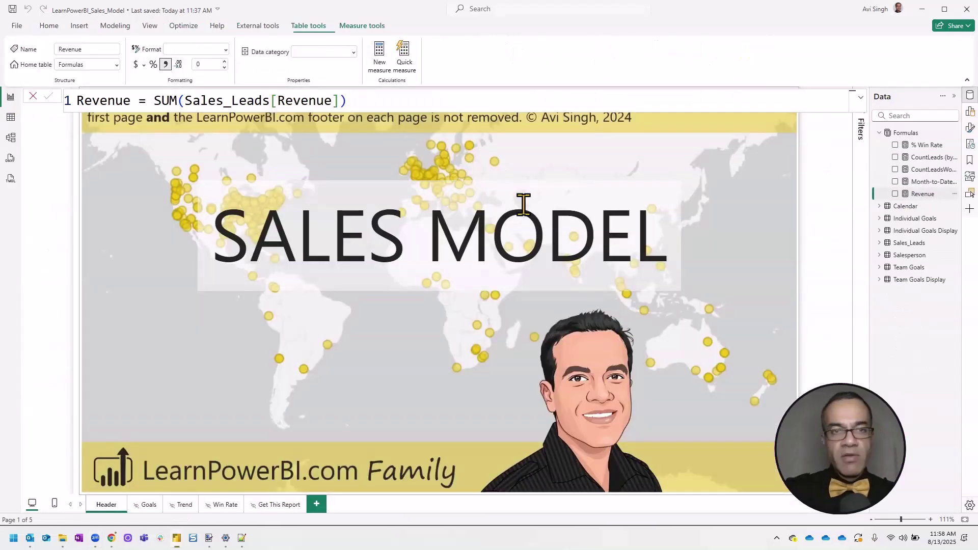
click(152, 101)
text(CAL)
key(Tab)
click(446, 96)
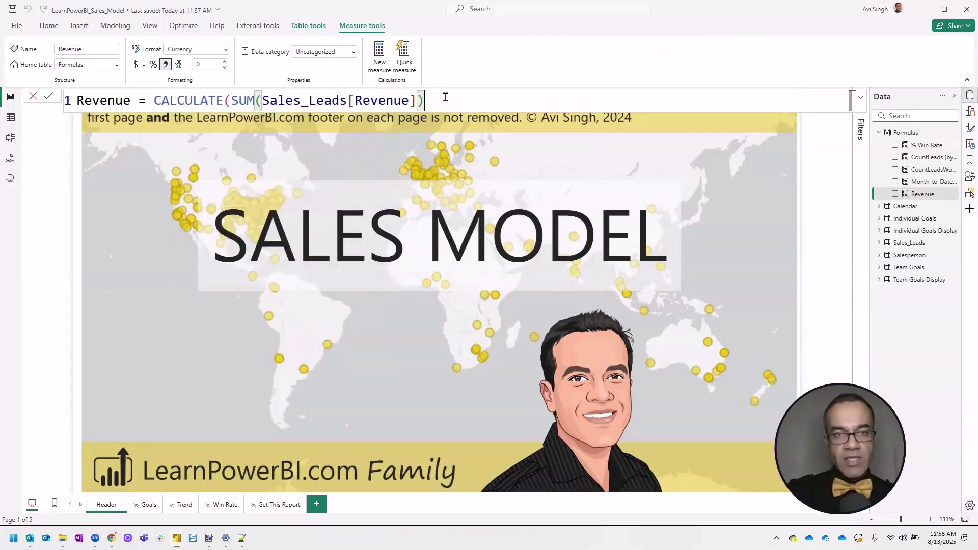
text(, )
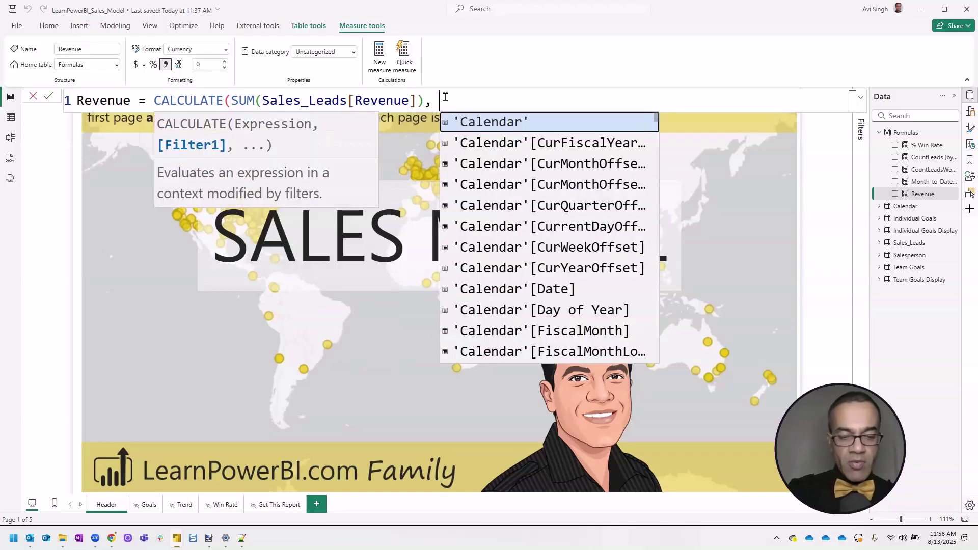
text(Exclude)
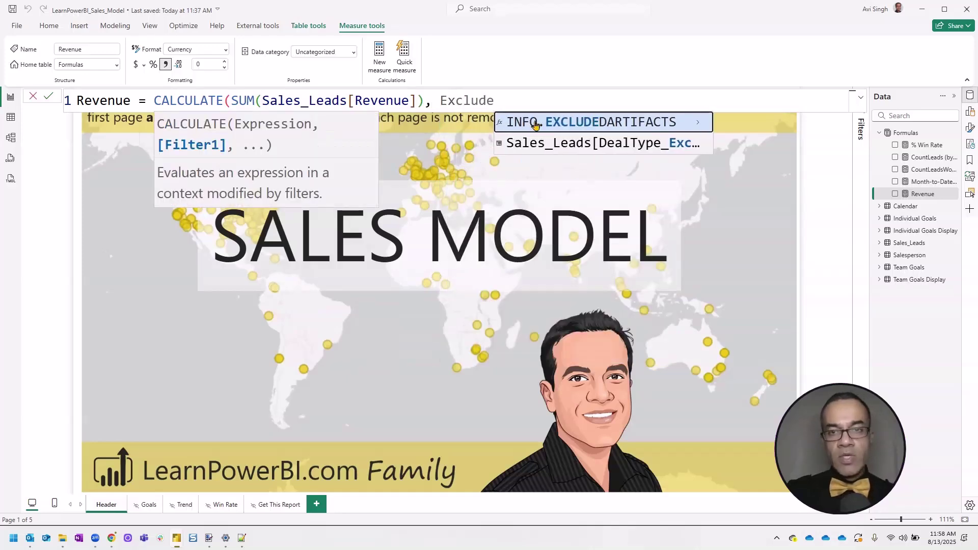
click(556, 144)
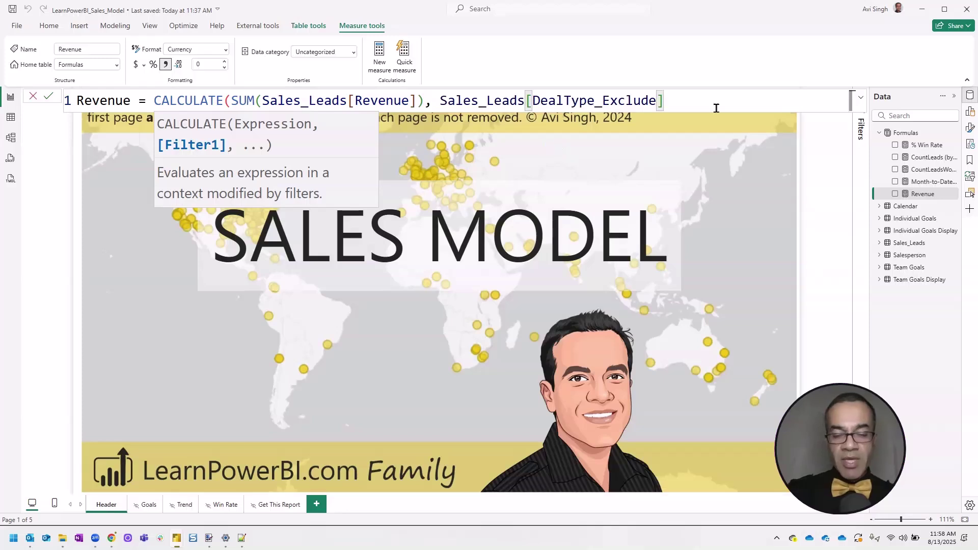
text( = FALSE())
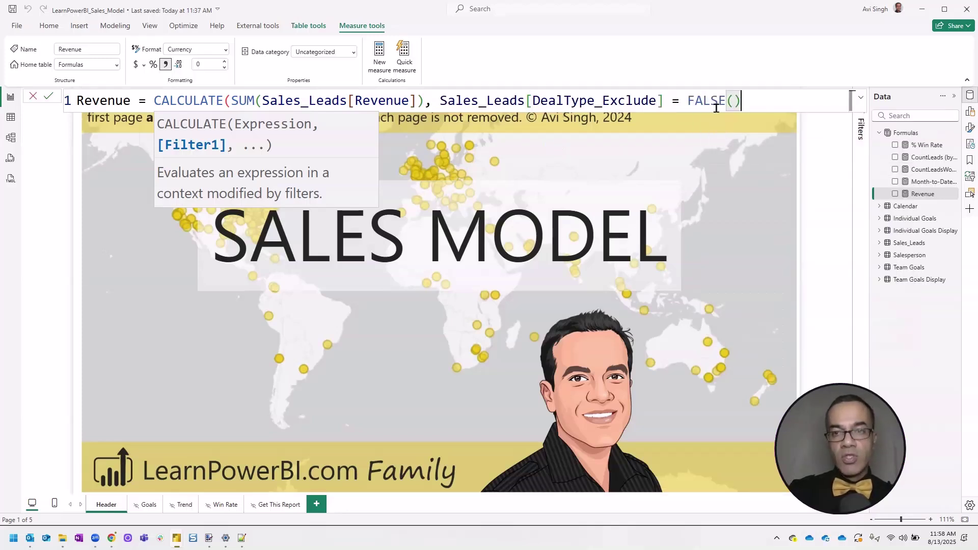
text())
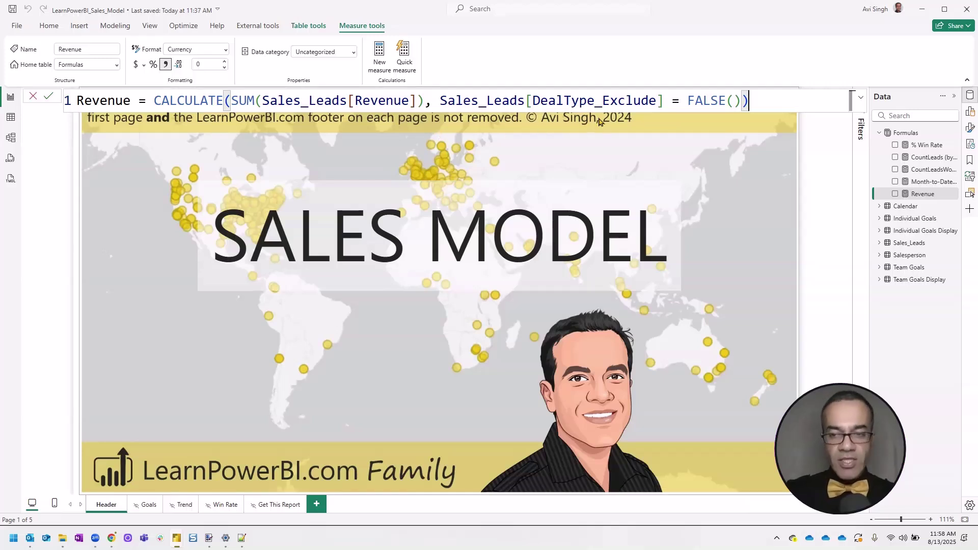
- Commit Revenue, save, and publish to LearnPowerBI Development, replacing the existing semantic model
click(48, 99)
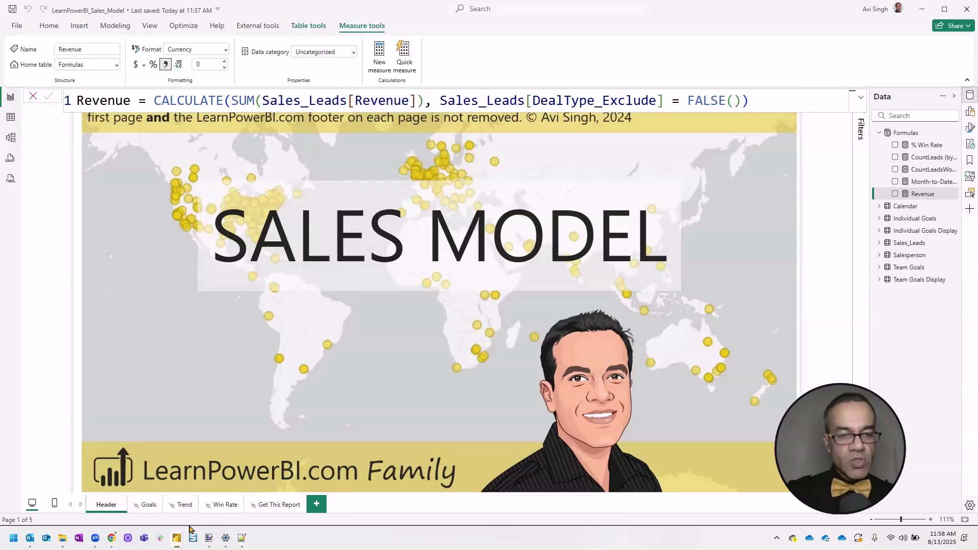
click(49, 26)
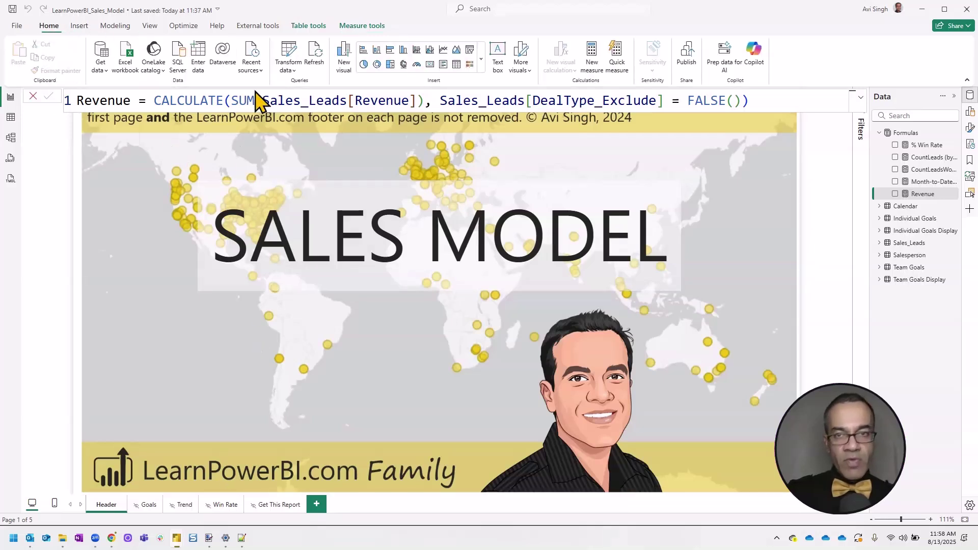
click(686, 61)
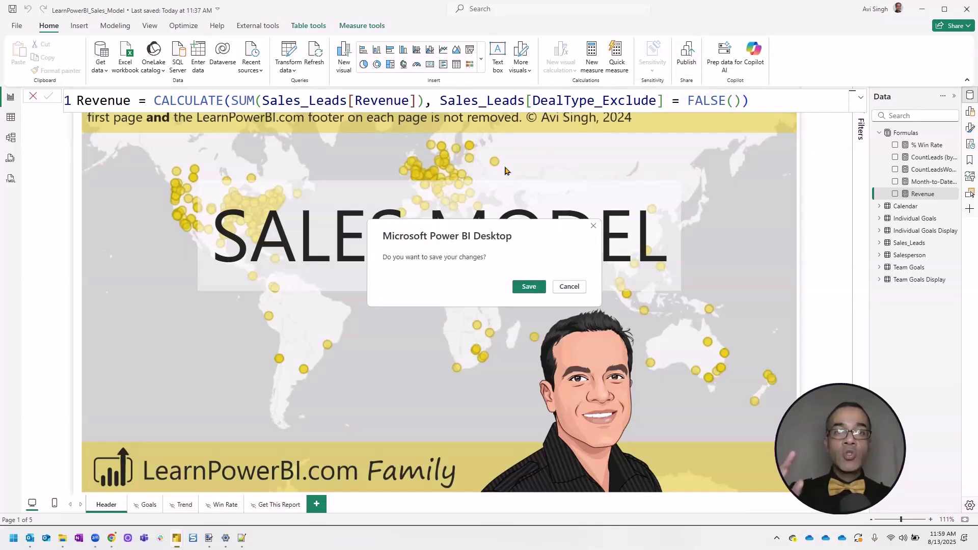
click(520, 291)
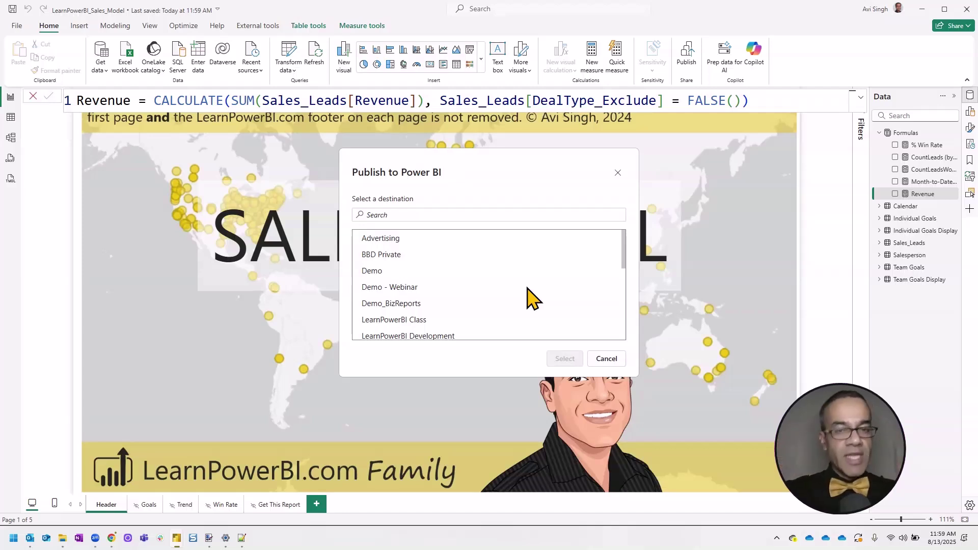
drag(626, 269, 623, 291)
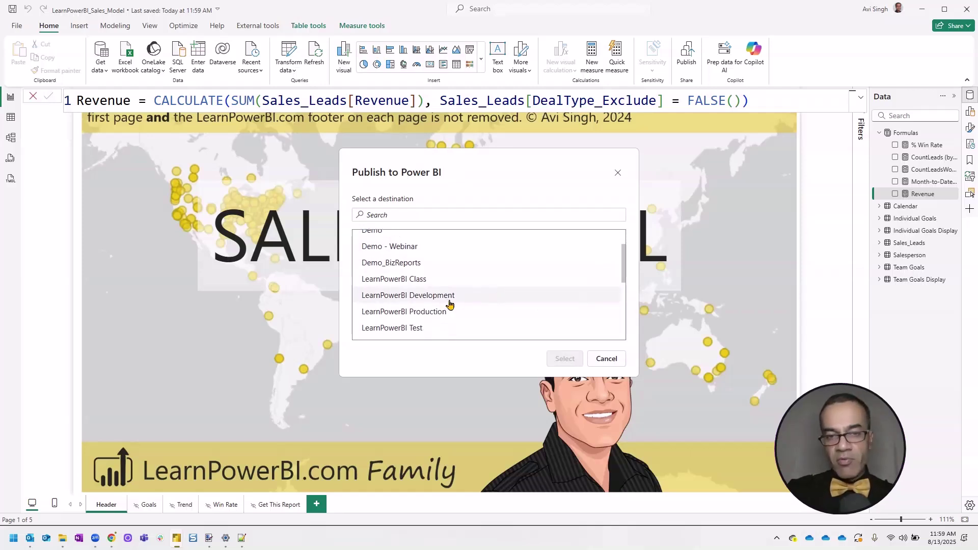
click(449, 304)
click(565, 358)
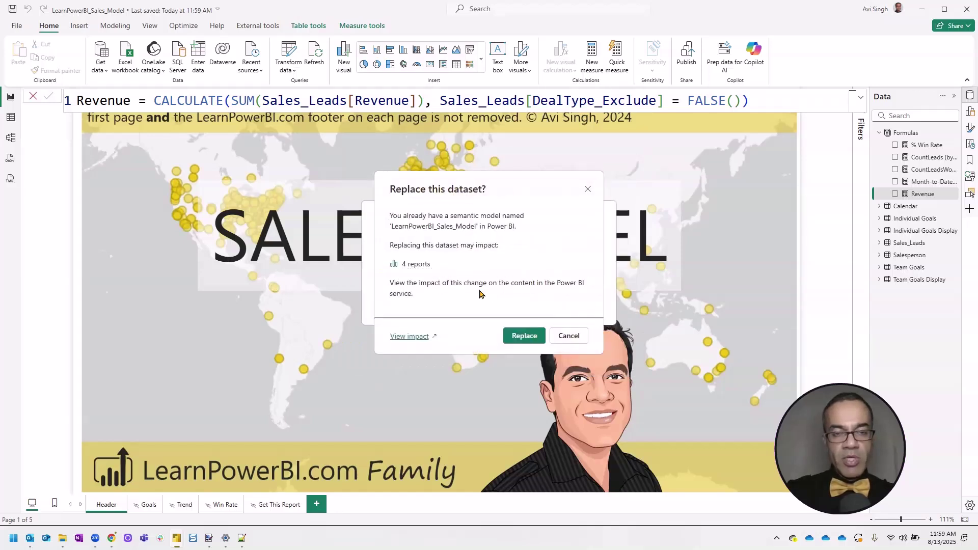
click(524, 337)
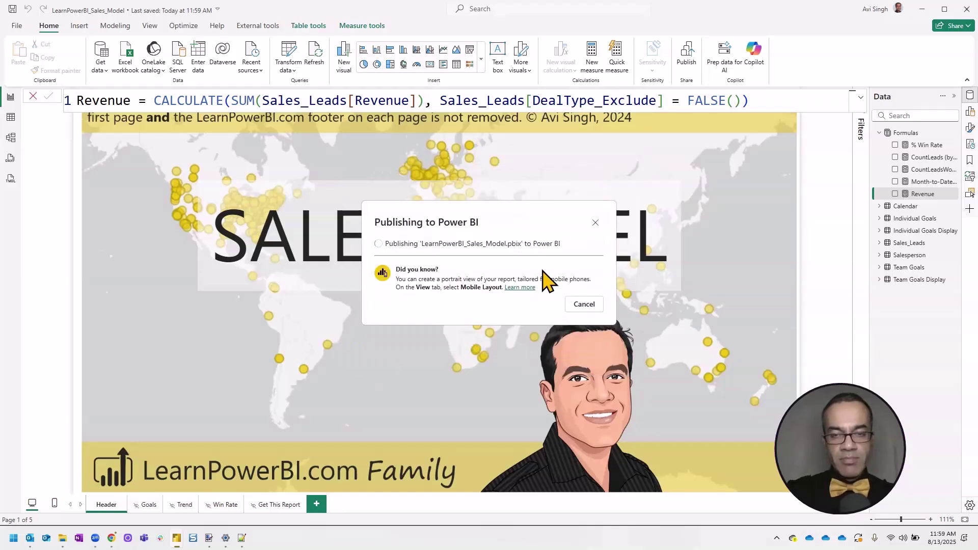
click(591, 337)
mouse_move(176, 538)
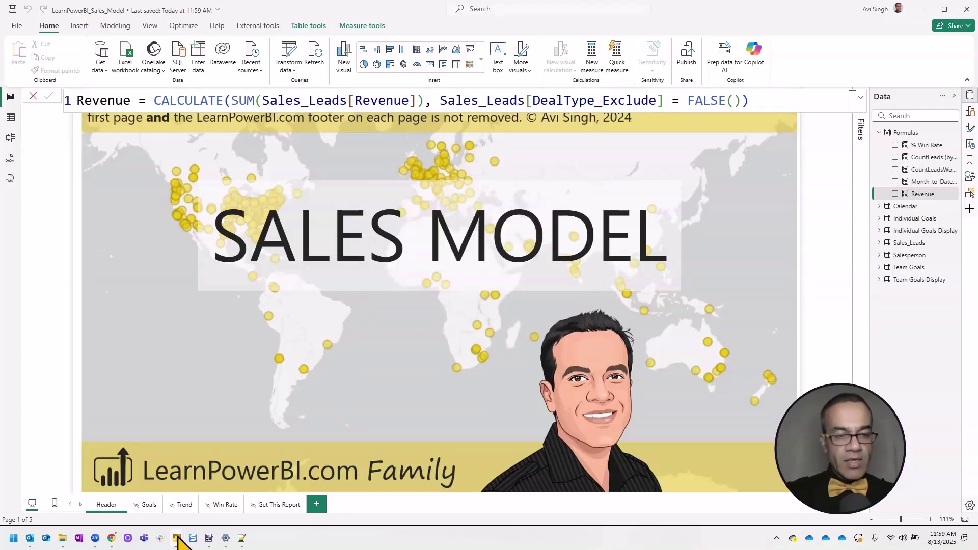
- Select LearnPowerBI Sales Target Report.pbix in the report folder, then Alt+Tab away
click(218, 489)
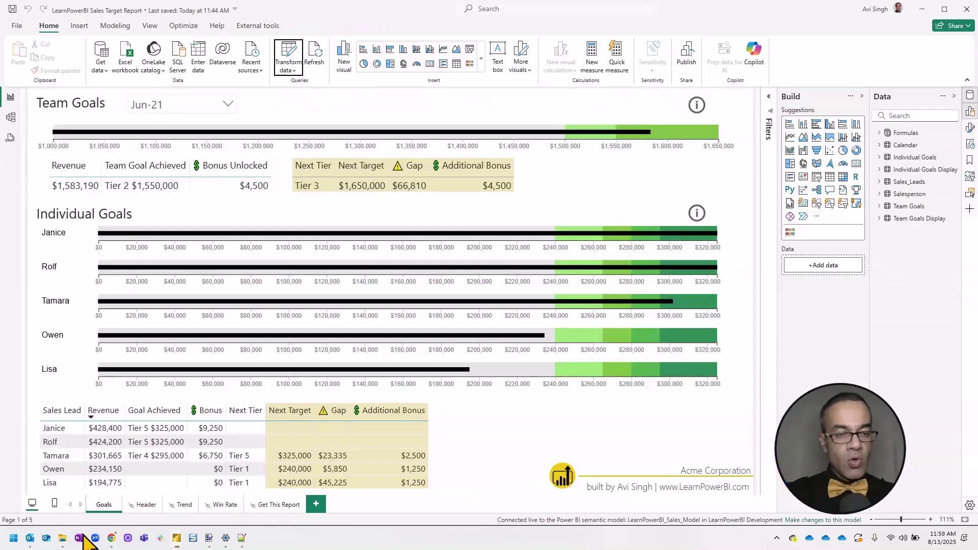
click(63, 538)
click(105, 191)
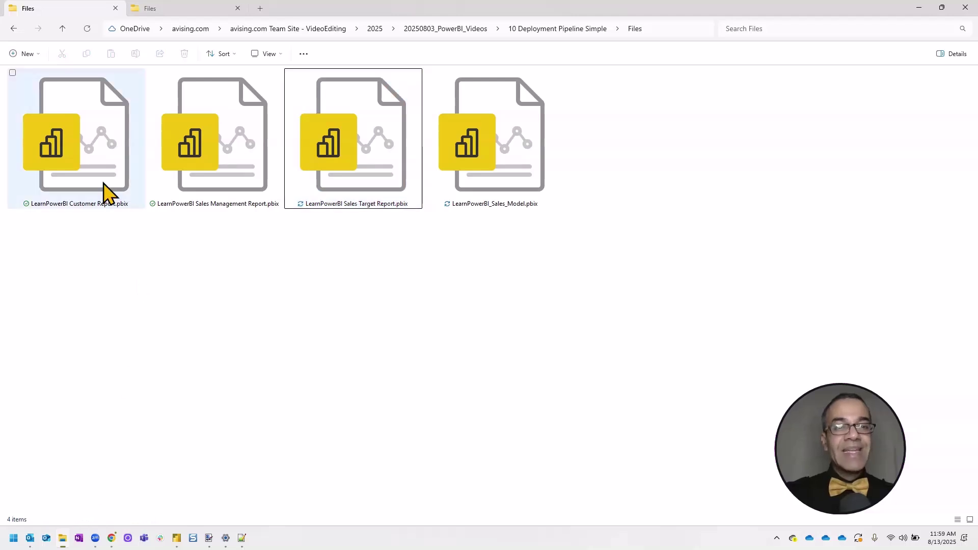
click(229, 183)
click(375, 186)
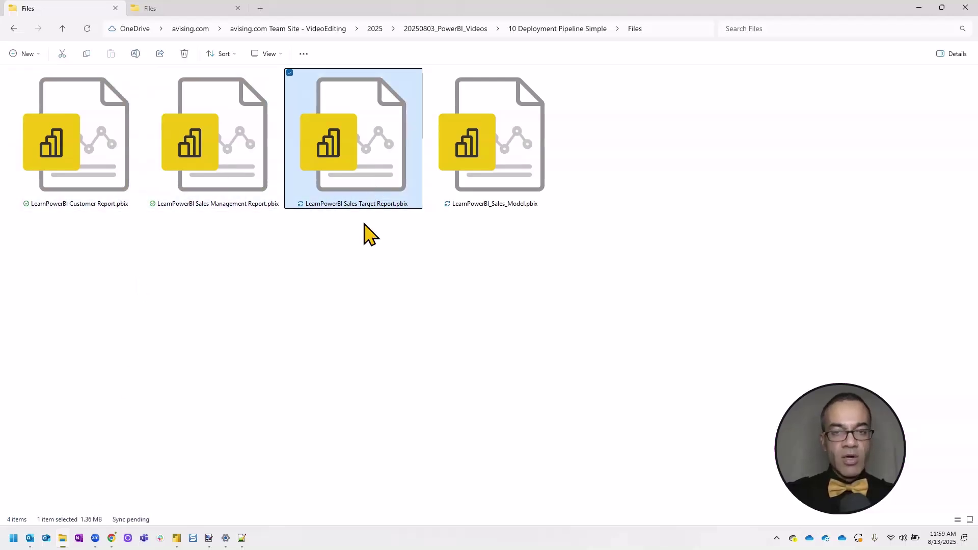
key(alt+Tab)
key(alt+Tab)
key(alt+Tab)
key(alt+Tab)
- Confirm LearnPowerBI_Sales_Model shows a refresh at 11:59:31, then close its details pane
click(221, 12)
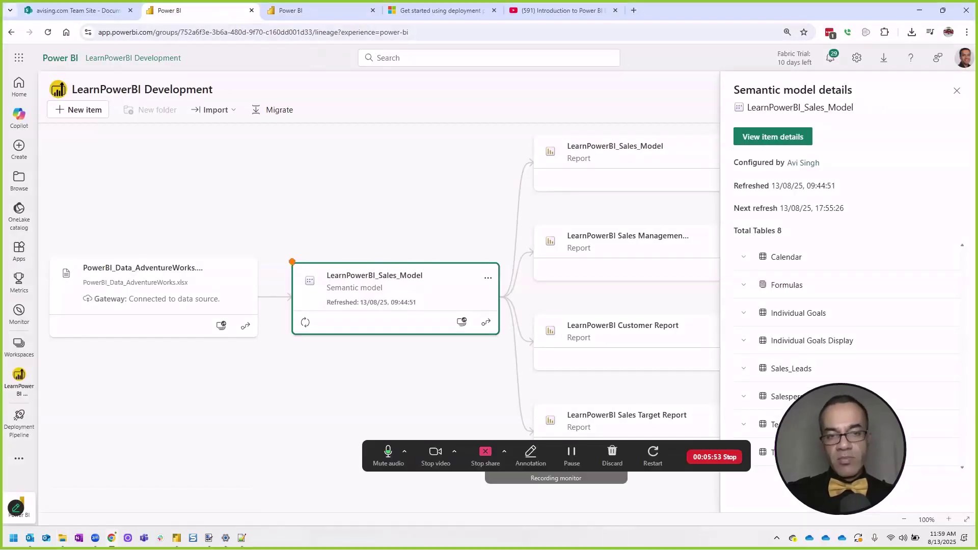
drag(292, 261, 495, 339)
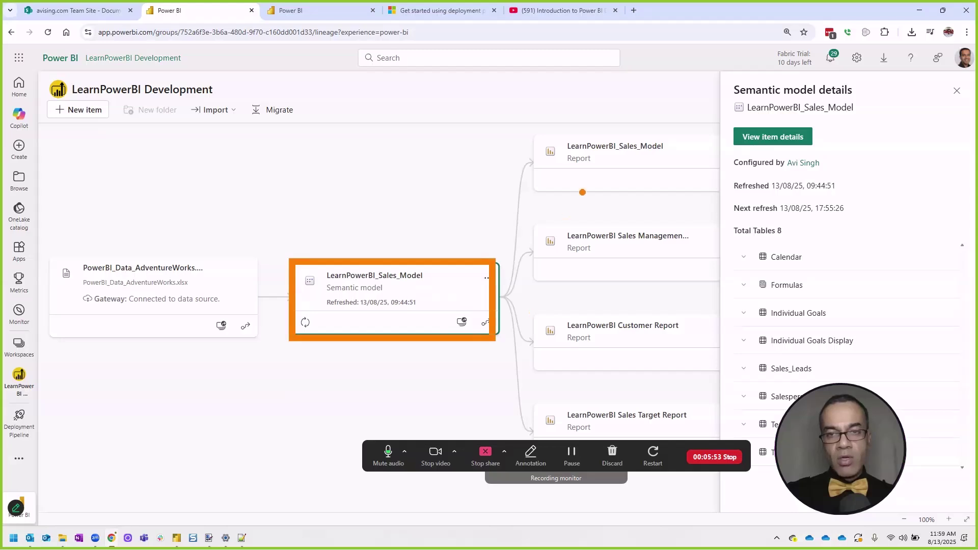
drag(527, 400, 725, 441)
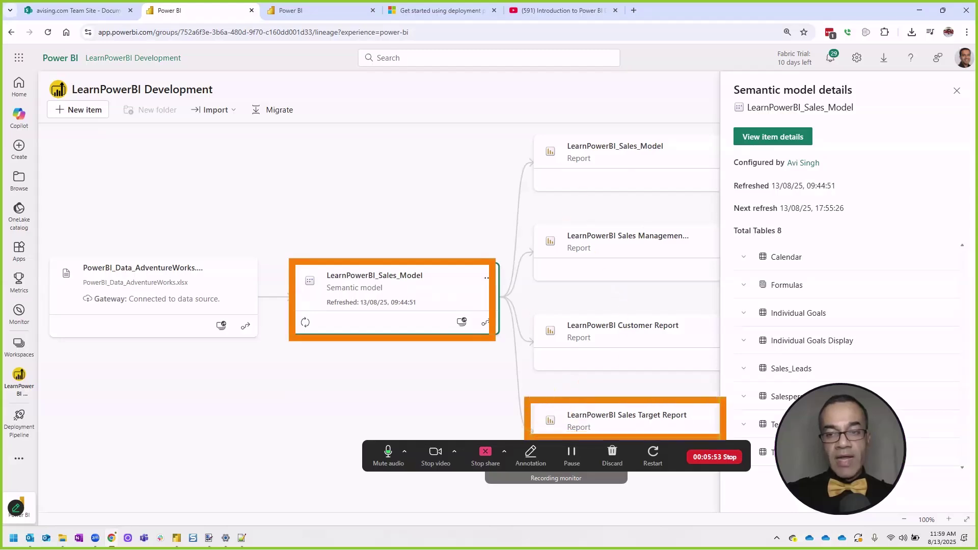
click(373, 208)
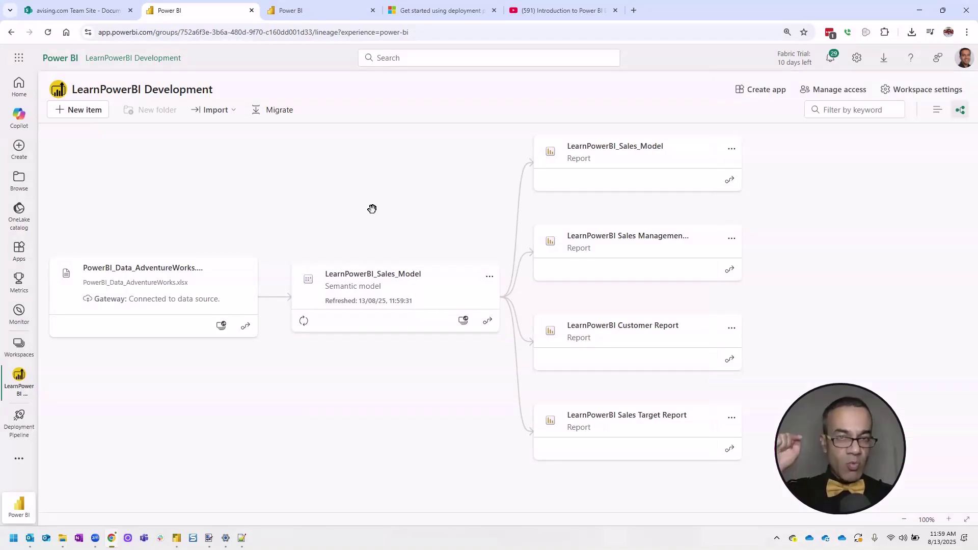
- Switch back to the Sales Target Report window, whose Goals page shows $1,541,190 team revenue
key(alt+Tab)
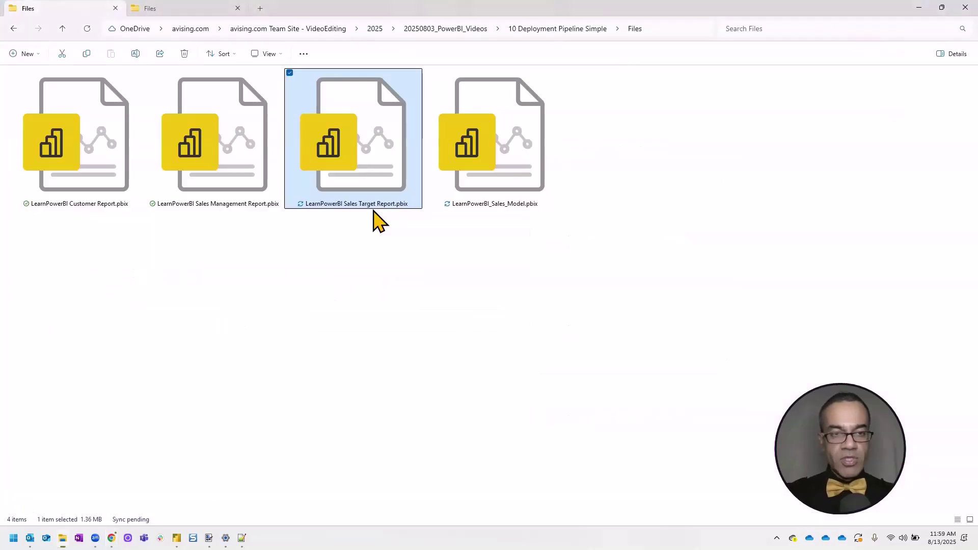
key(alt+Tab)
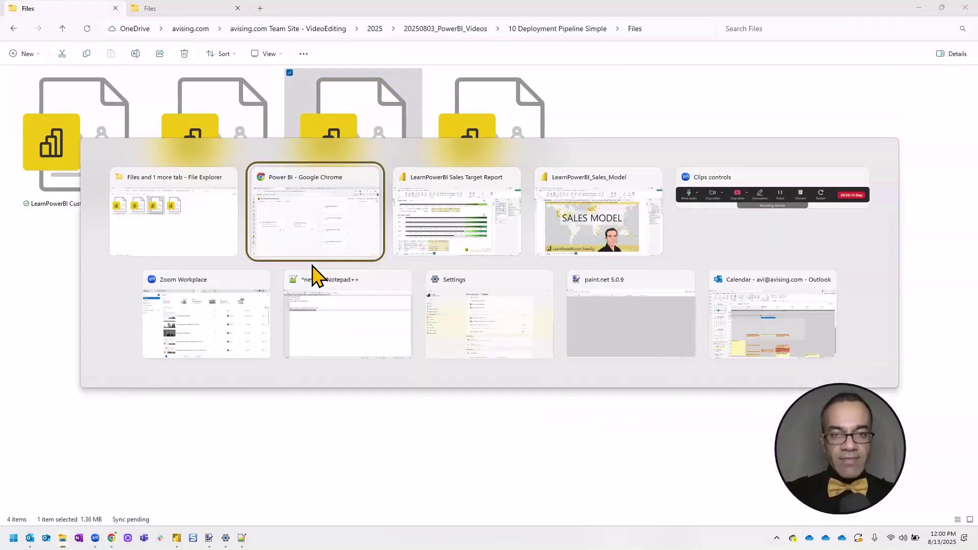
key(alt+Tab)
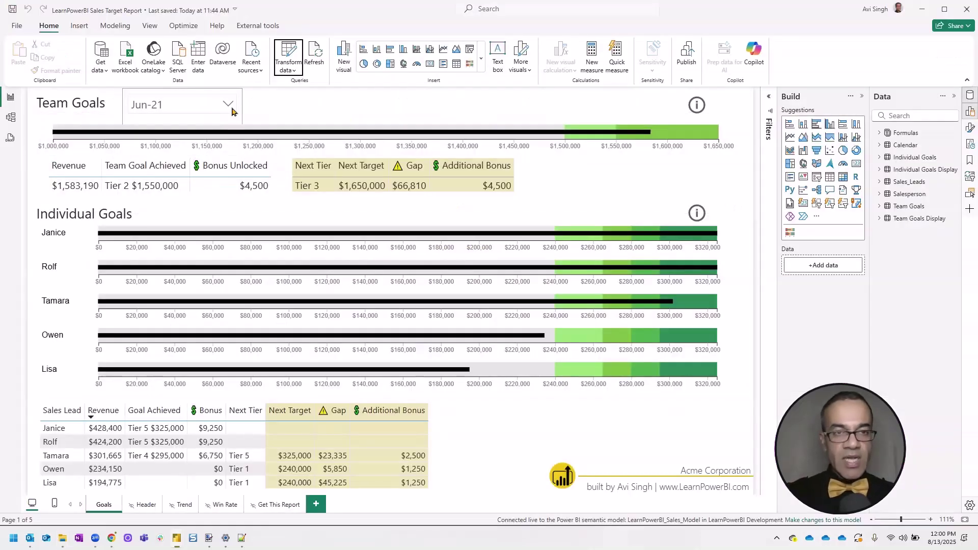
mouse_move(118, 145)
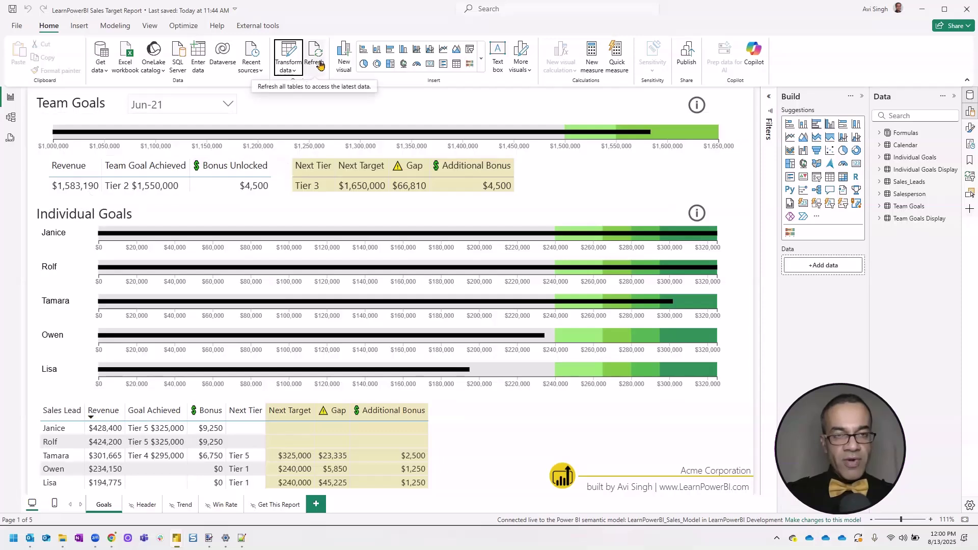
mouse_move(283, 176)
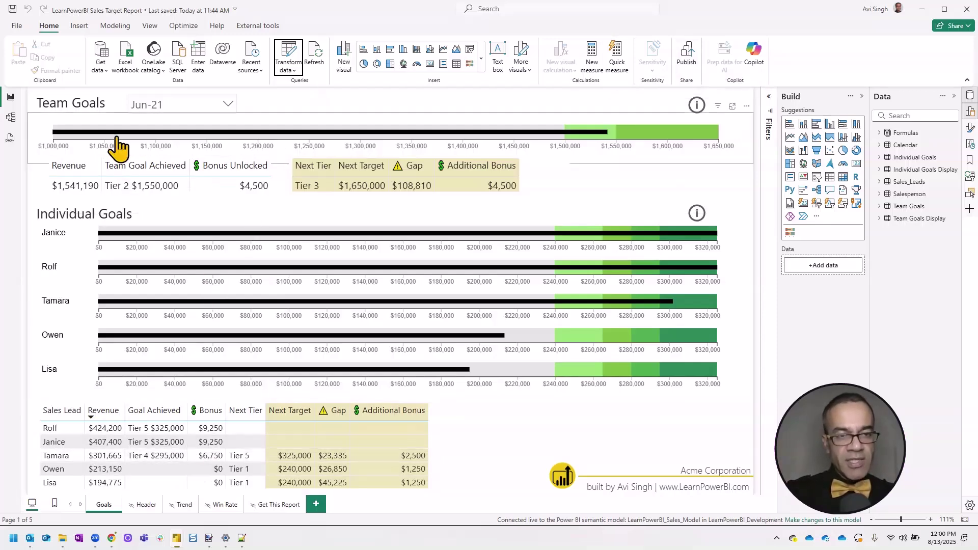
- Unhide the Trend page, move it to second position, and return to the Goals page
click(185, 506)
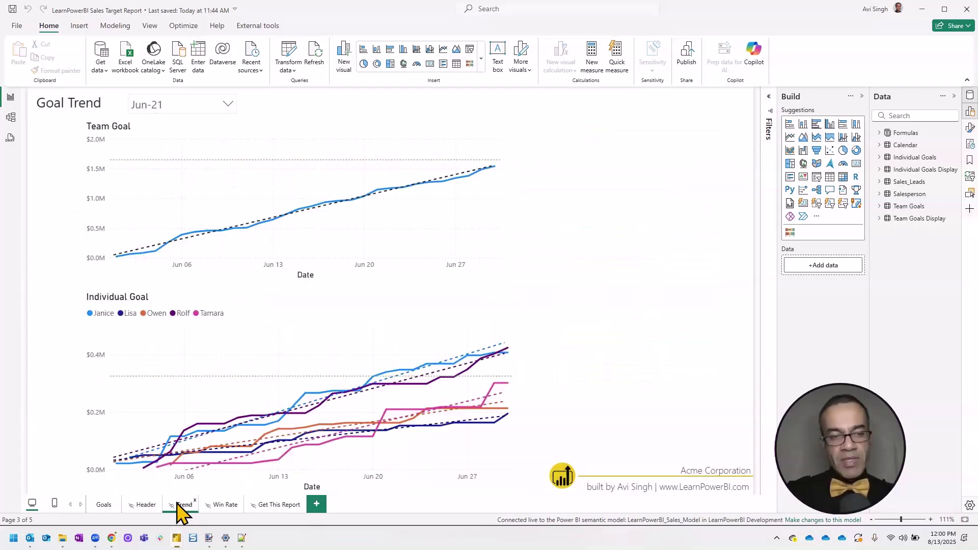
right_click(185, 506)
click(198, 486)
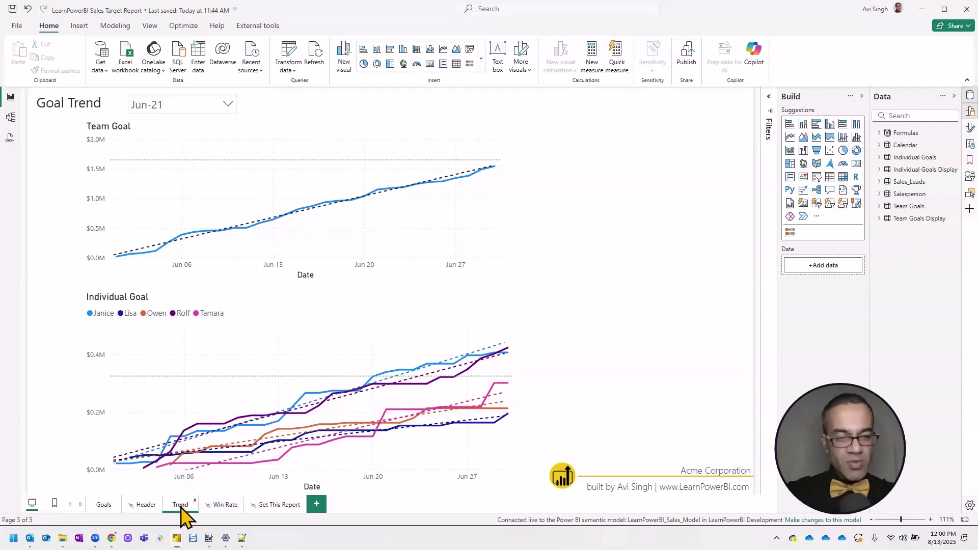
drag(182, 505, 145, 509)
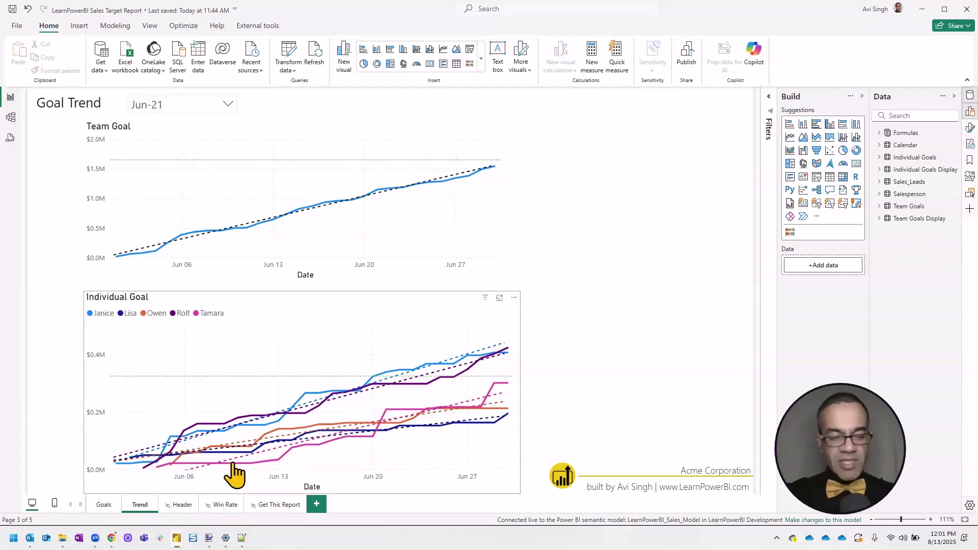
click(103, 506)
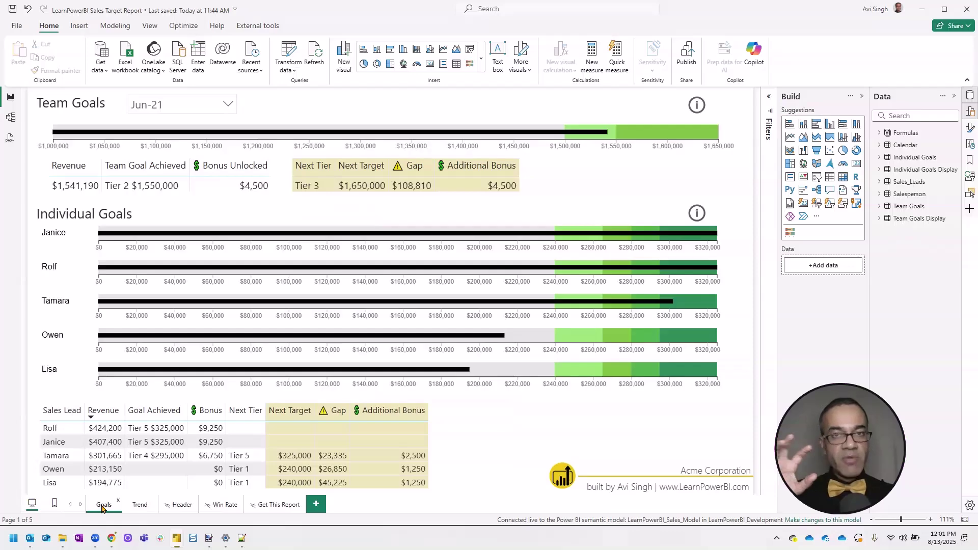
- Glance at the Sales Model window, review the Trend and Goals pages, then bring up the save prompt
key(alt+Tab)
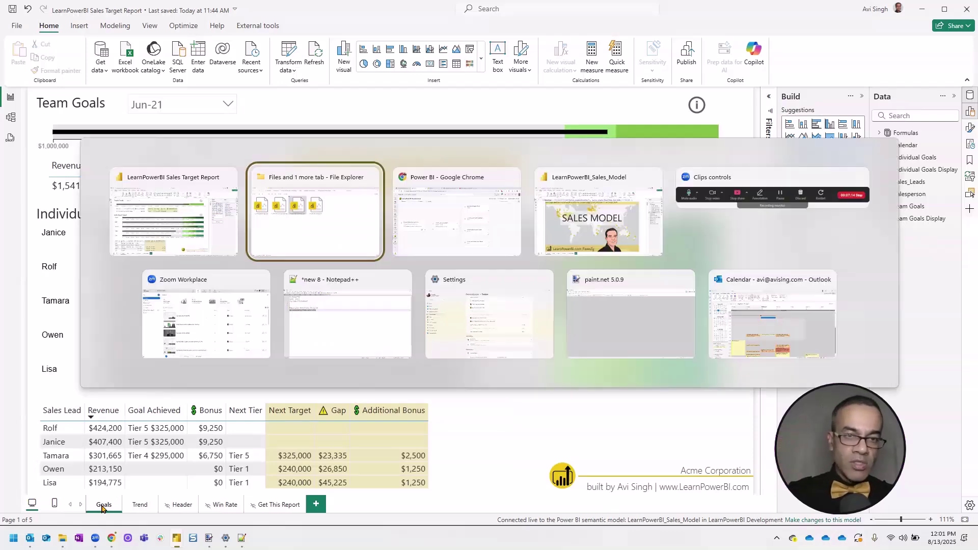
key(Tab)
key(Tab)
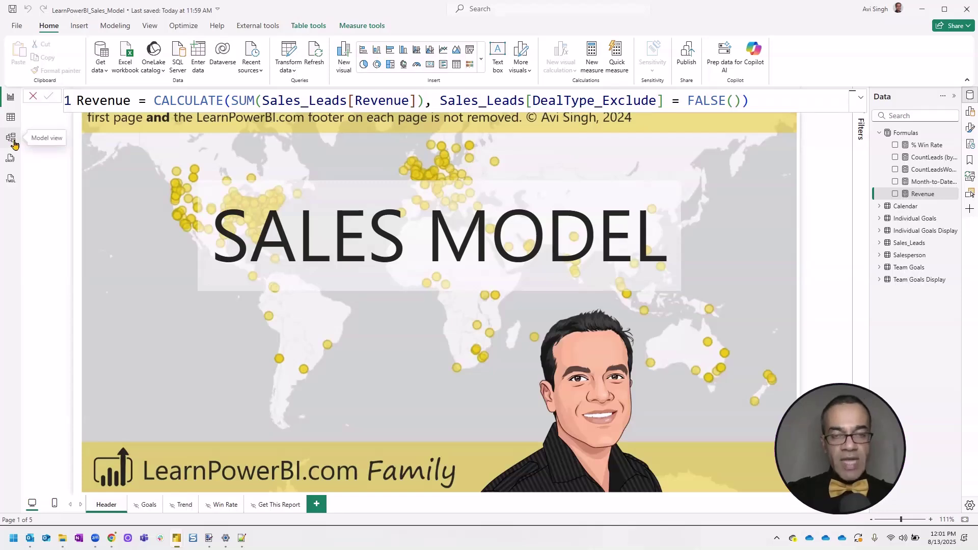
key(alt+Tab)
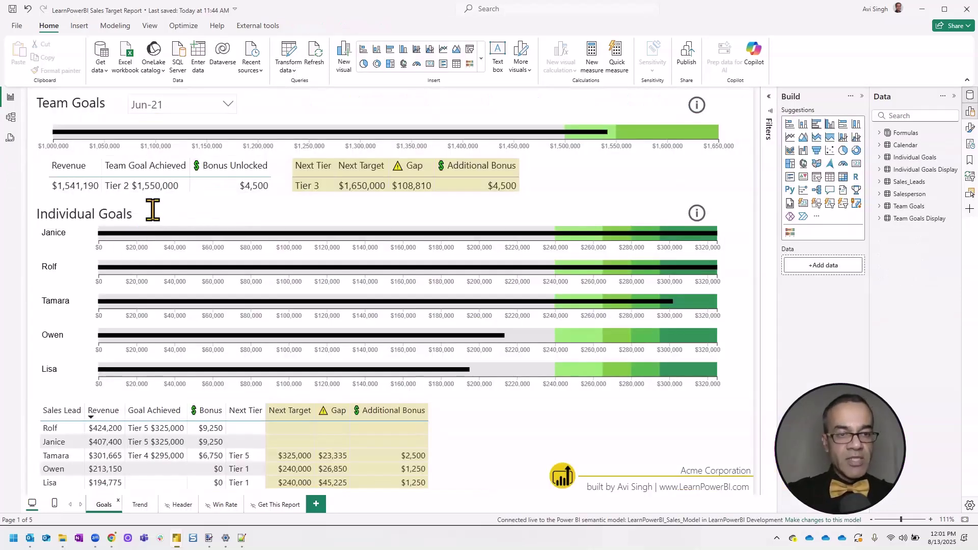
click(142, 506)
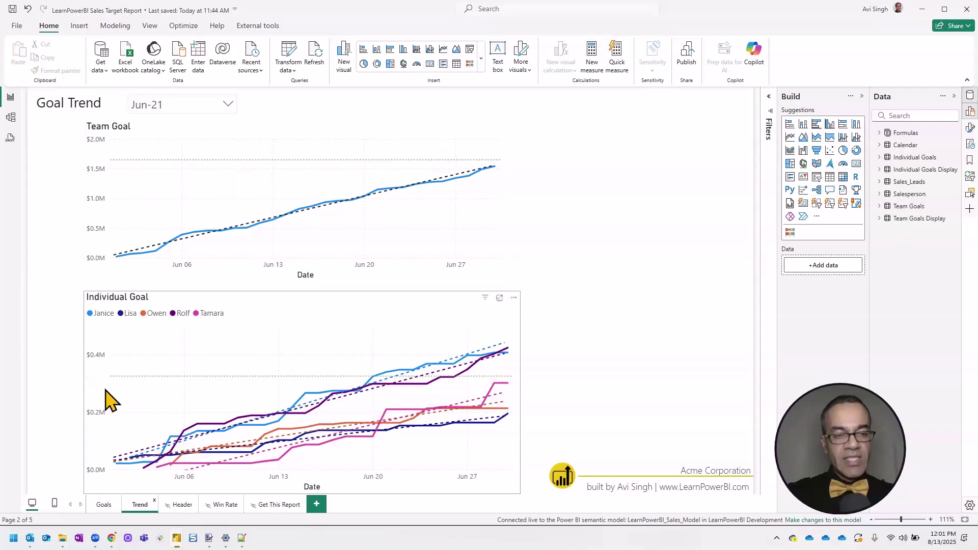
click(101, 508)
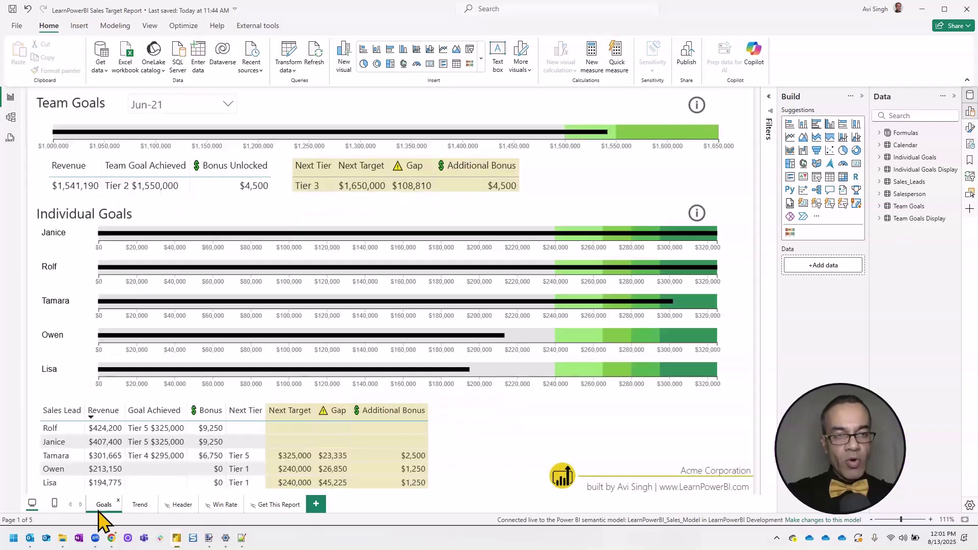
click(140, 505)
click(104, 505)
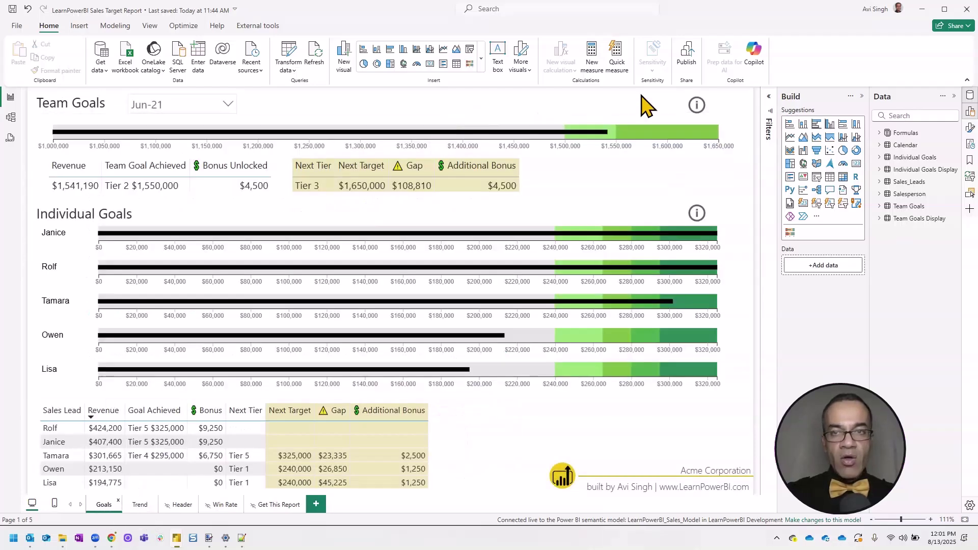
key(alt+F4)
- Save the report, publish to LearnPowerBI Development replacing the existing report, and acknowledge success
click(529, 287)
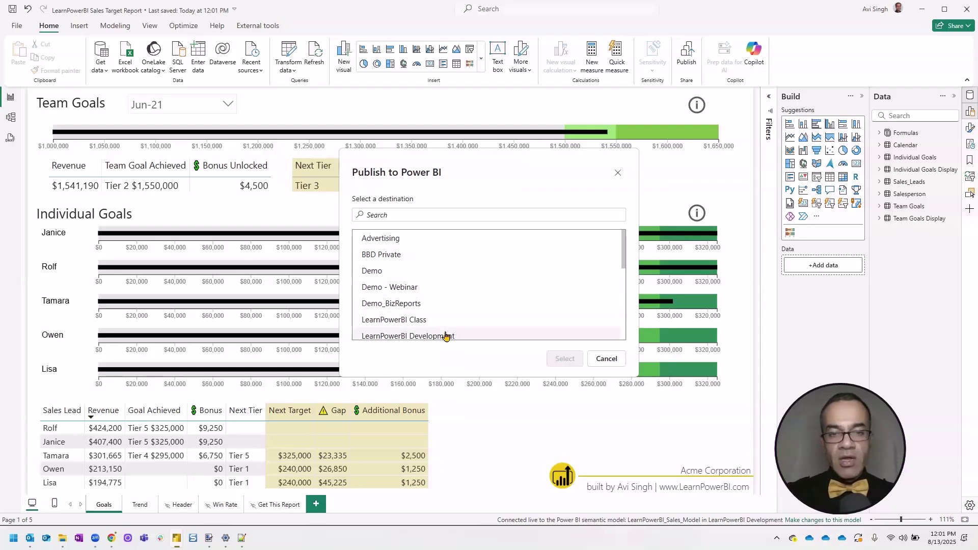
click(446, 336)
click(565, 358)
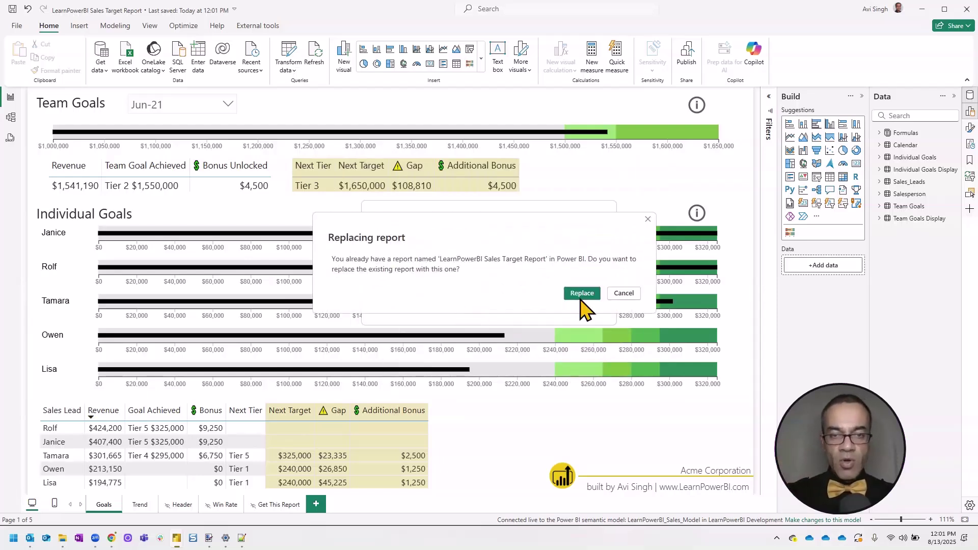
click(584, 294)
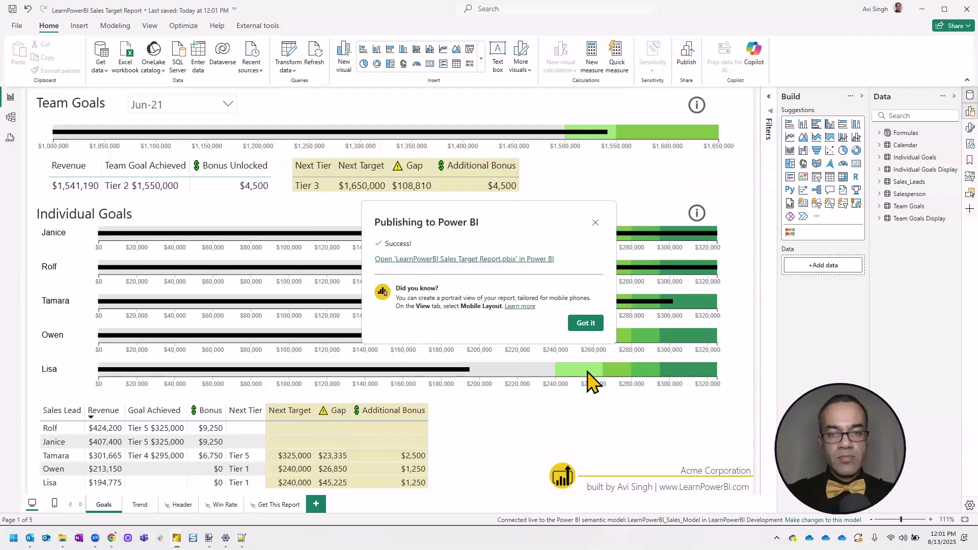
click(586, 322)
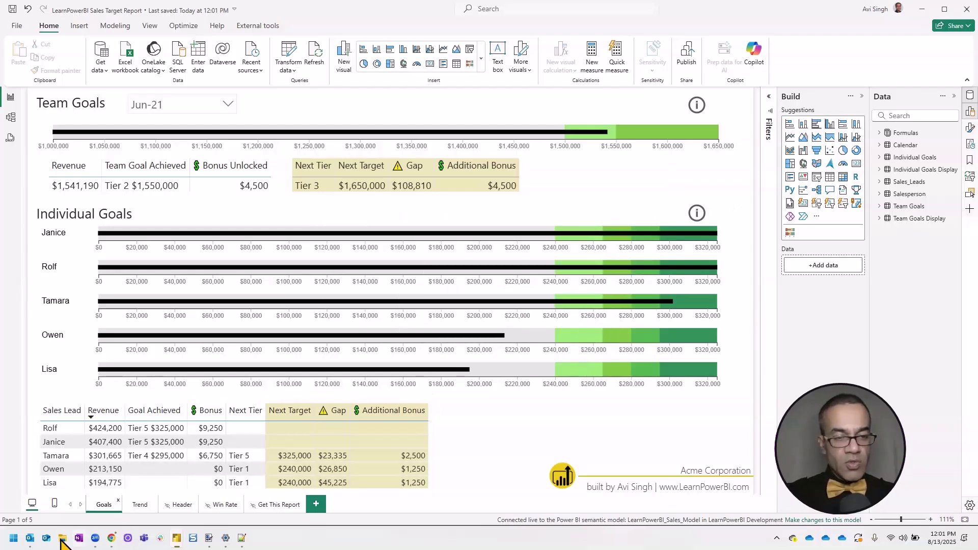
- In Chrome, list the workspace items, open LearnPowerBI Sales Target Report, and view its Trend page
mouse_move(62, 538)
click(100, 496)
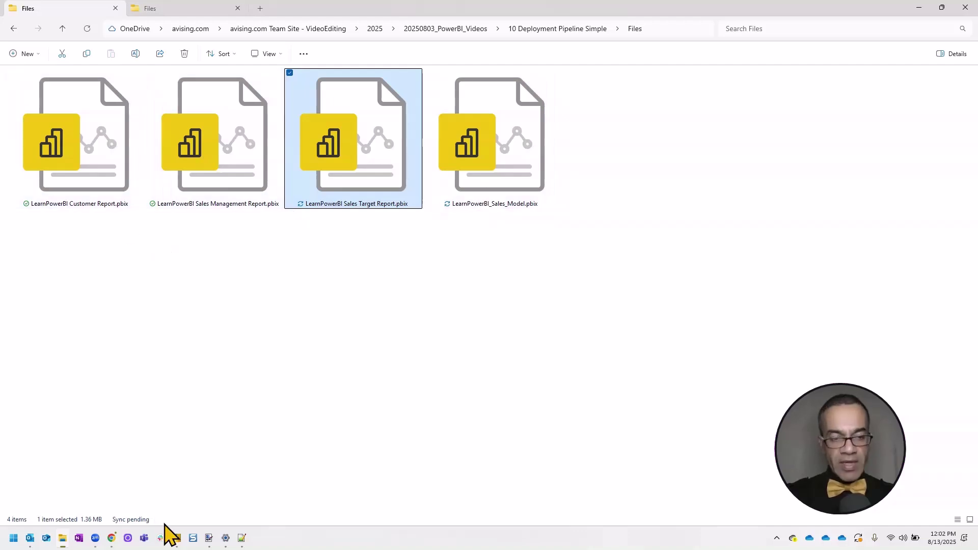
click(111, 538)
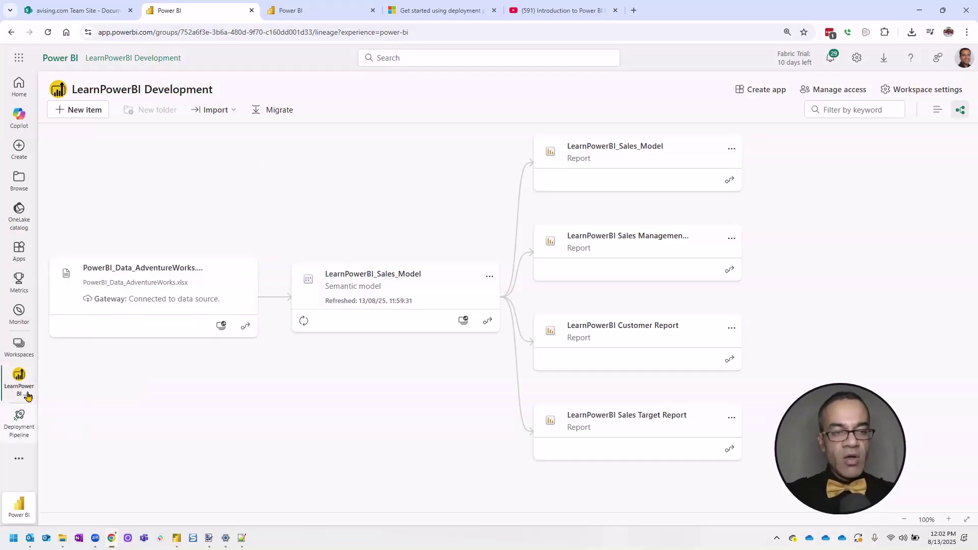
click(936, 110)
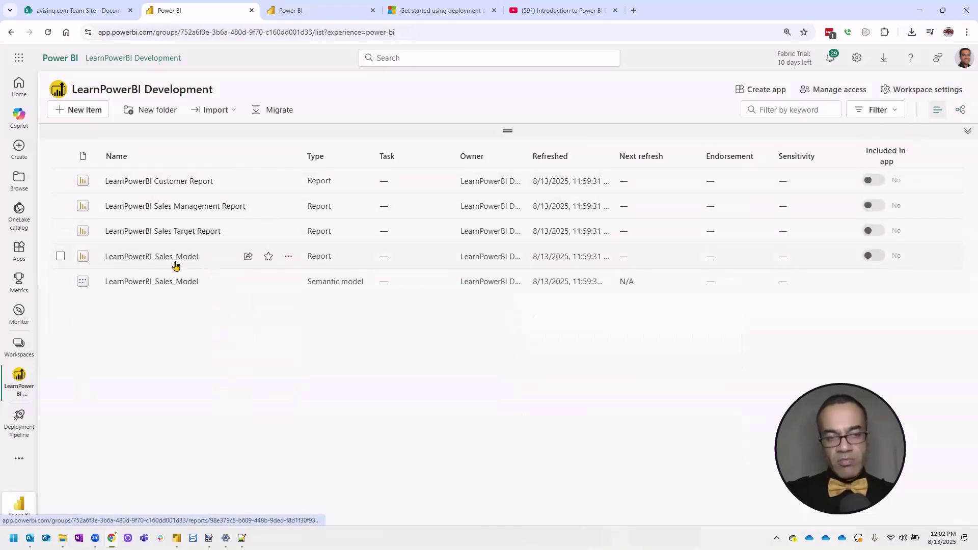
click(198, 233)
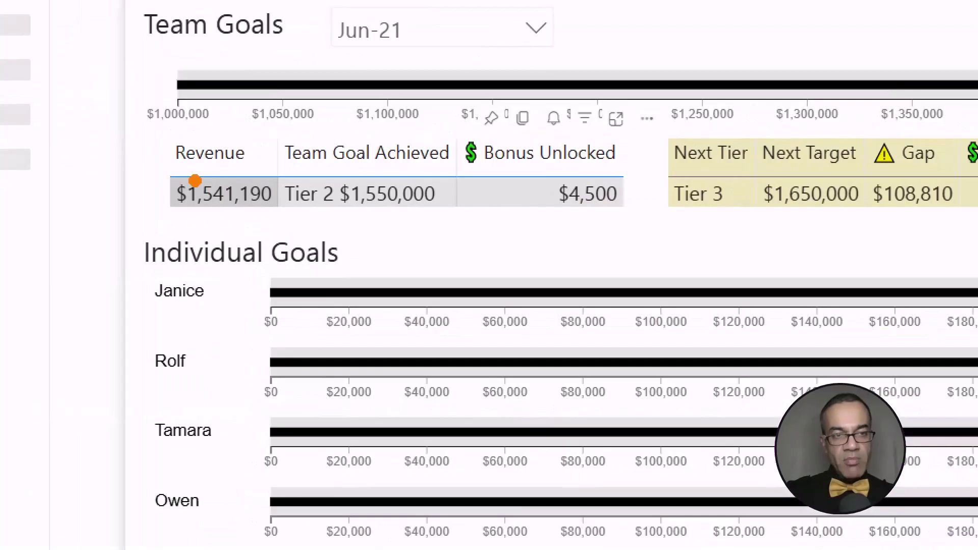
drag(176, 175, 273, 212)
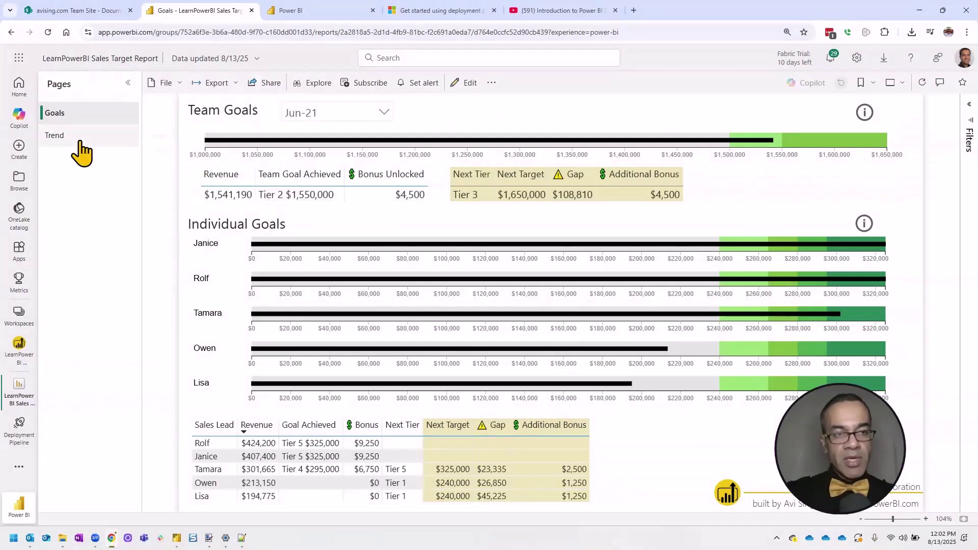
click(79, 143)
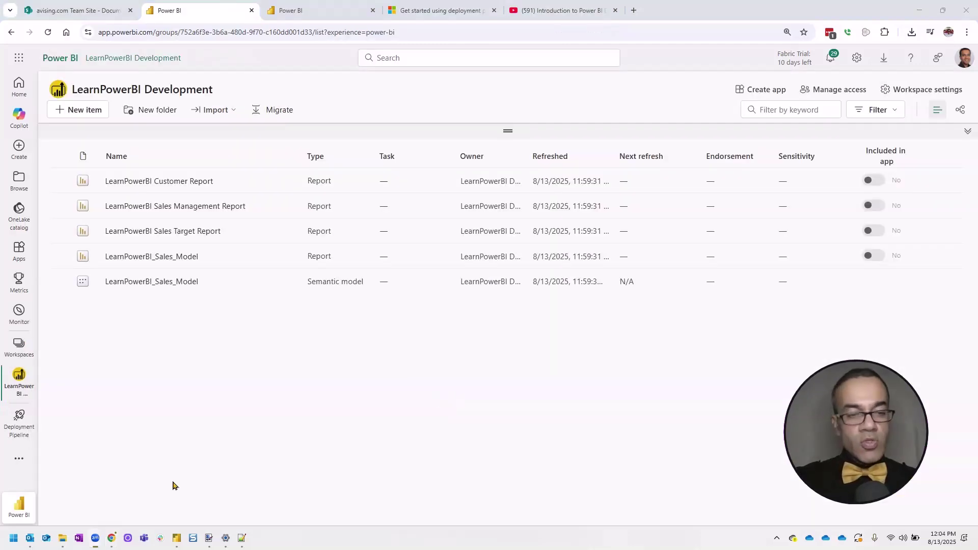
mouse_move(176, 538)
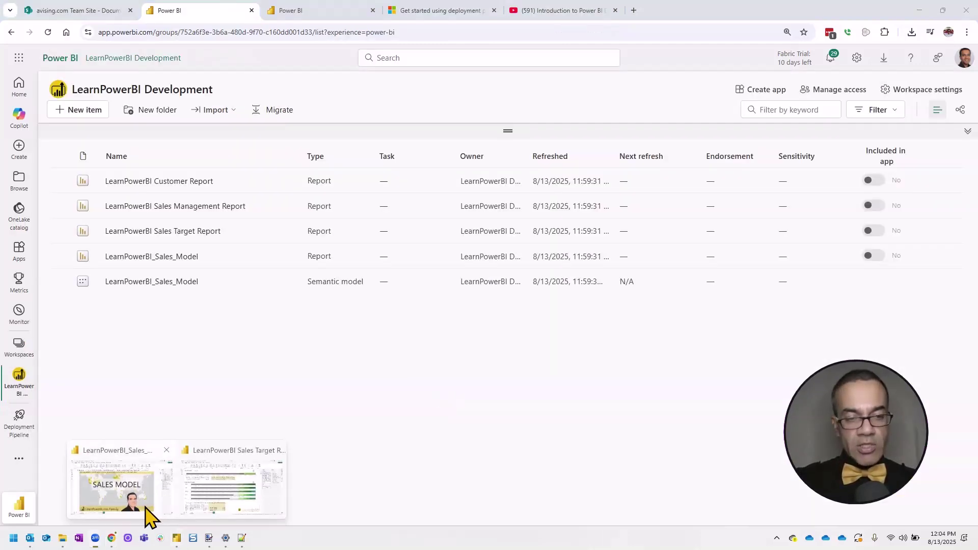
- Review the Sales Model's publish destinations, cancel without publishing, and return to Chrome
click(151, 518)
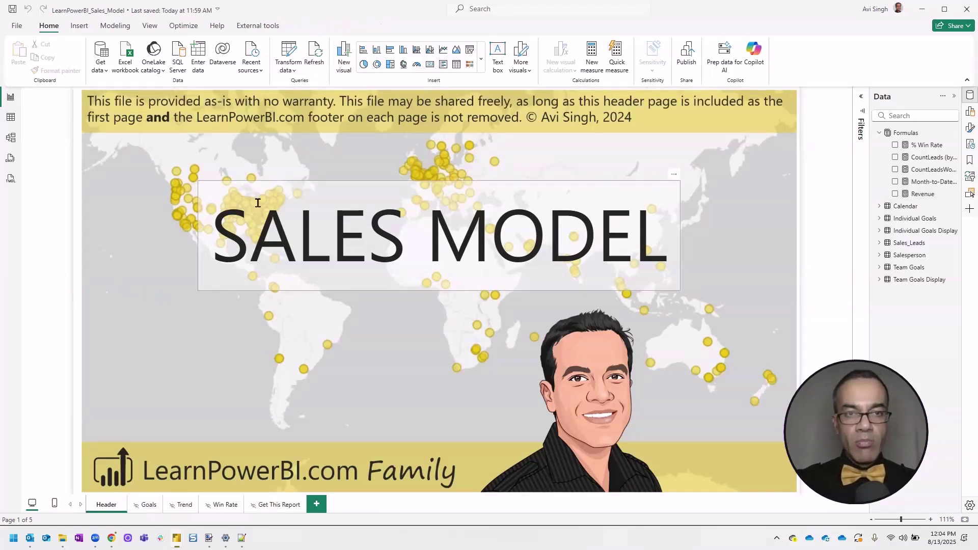
click(688, 64)
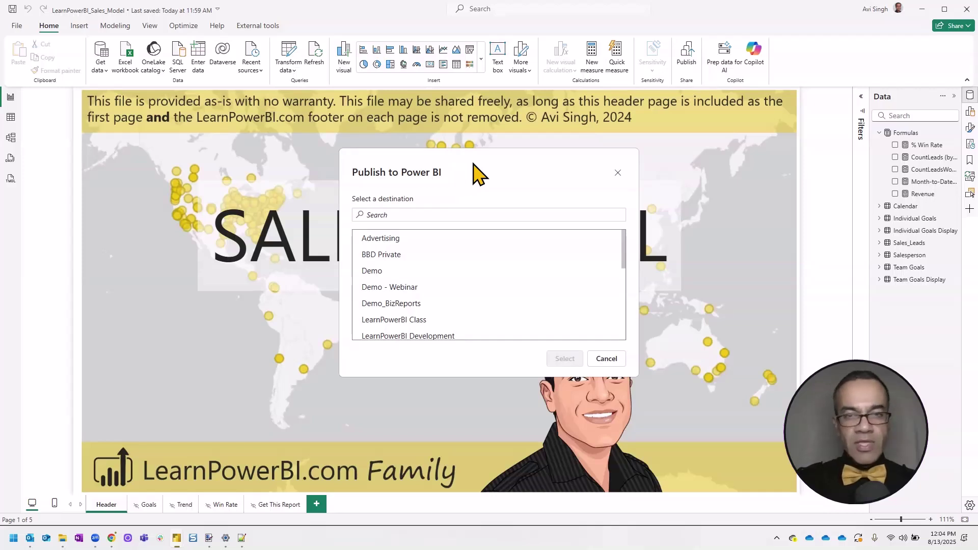
drag(473, 172, 309, 83)
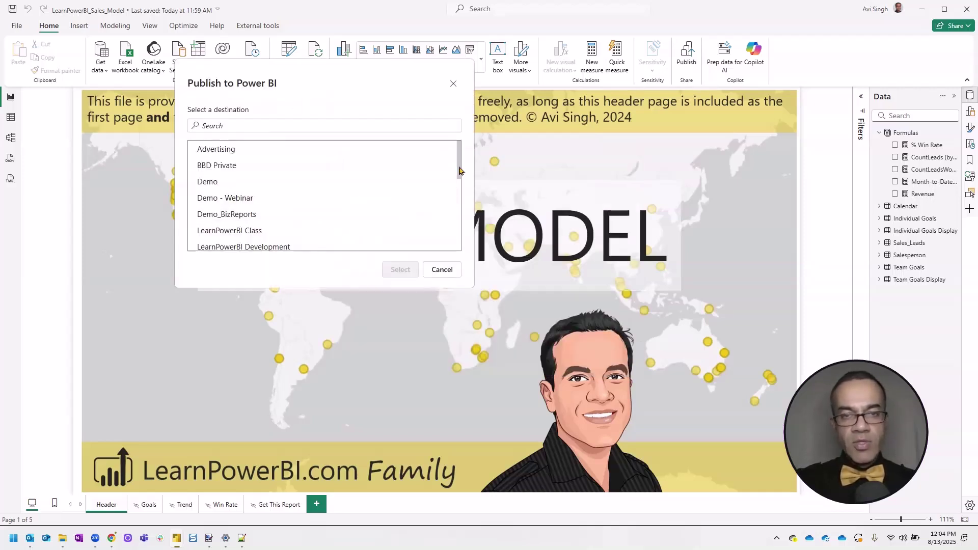
scroll(459, 182, down, 2)
scroll(461, 181, down, 1)
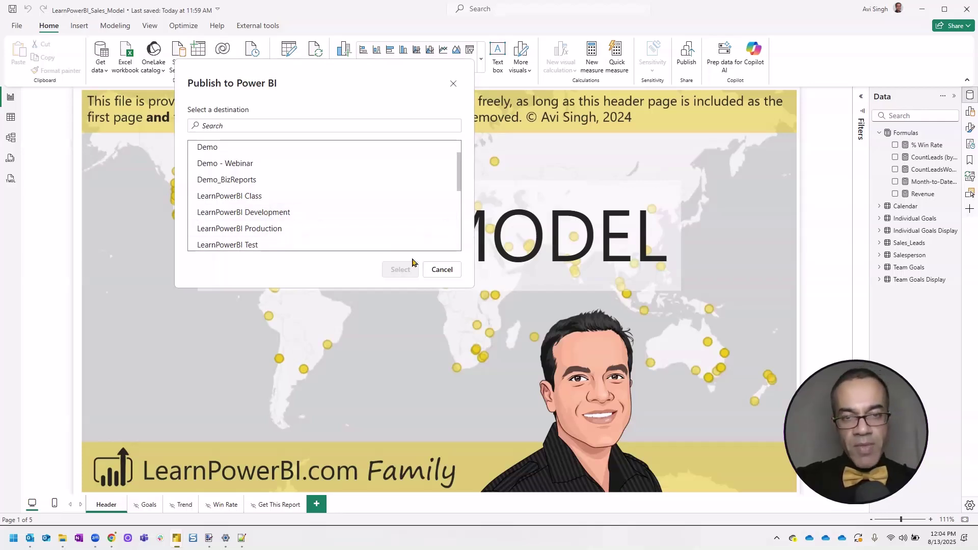
click(442, 271)
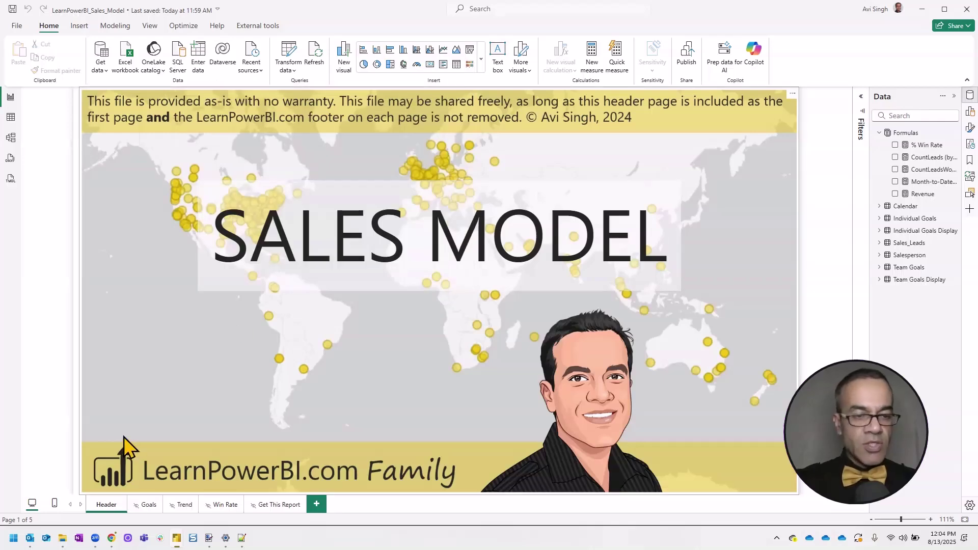
click(112, 542)
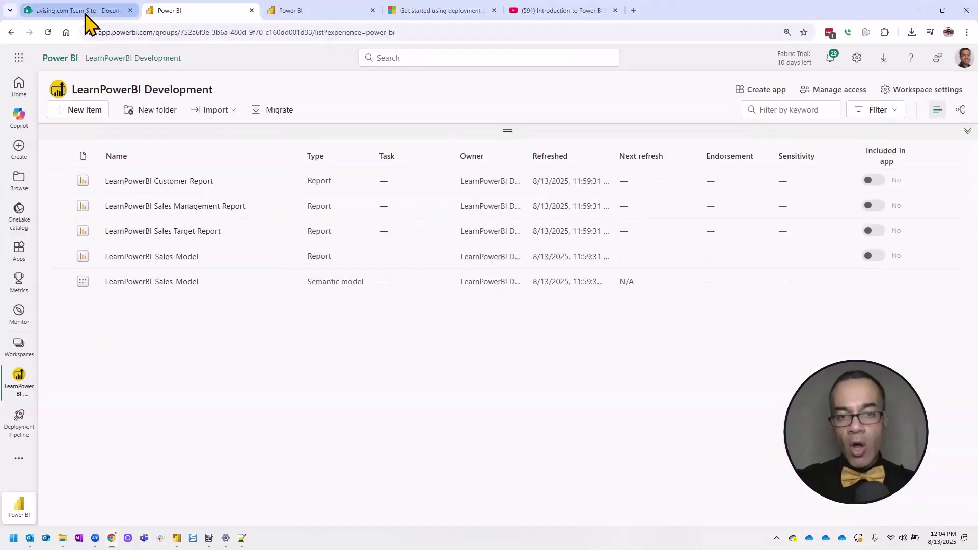
- Review LearnPowerBI_Sales_Model.pbix version history (versions 1.0–4.0) in SharePoint, then close it
click(88, 17)
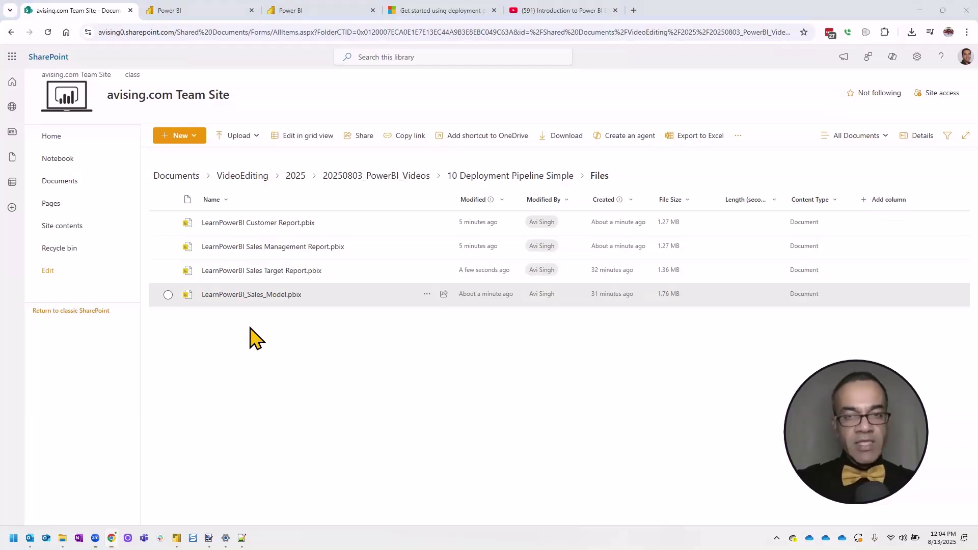
click(428, 296)
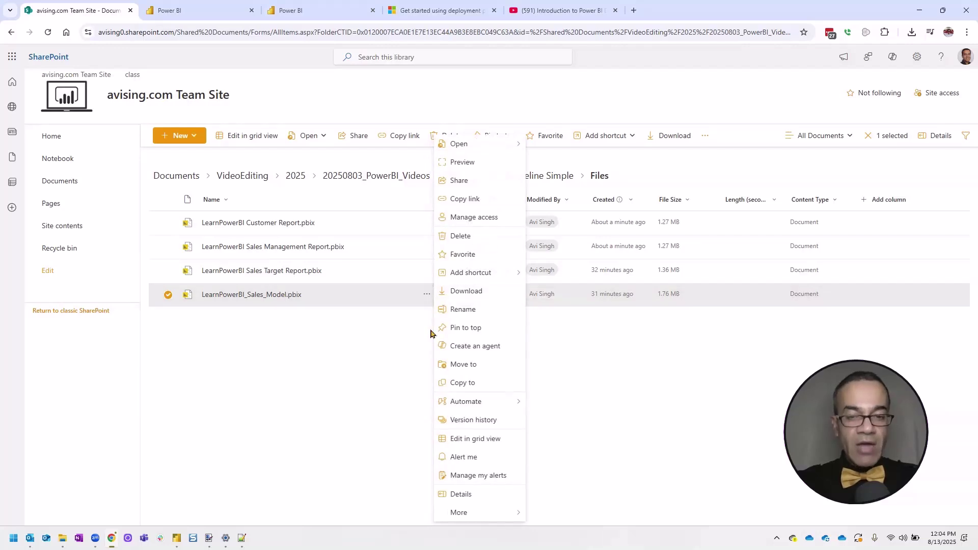
mouse_move(460, 512)
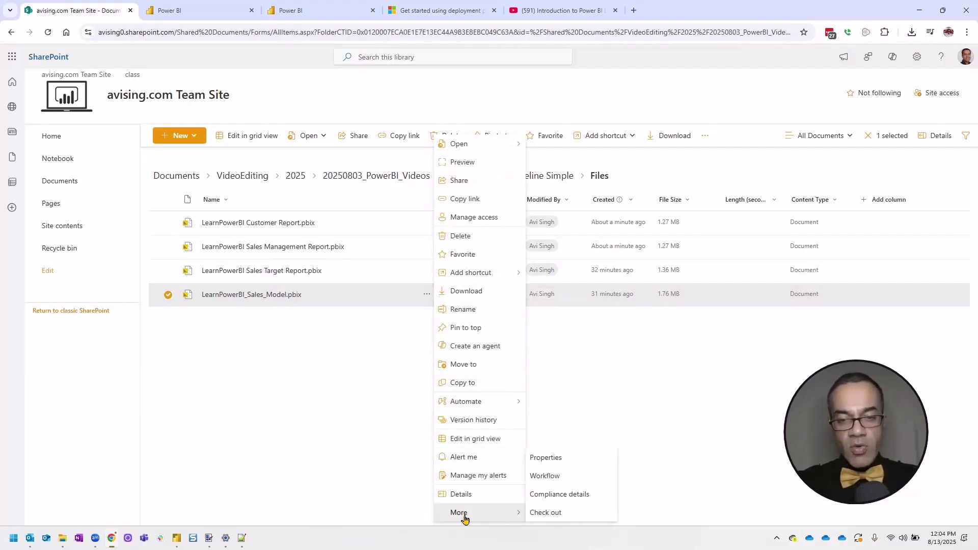
click(480, 418)
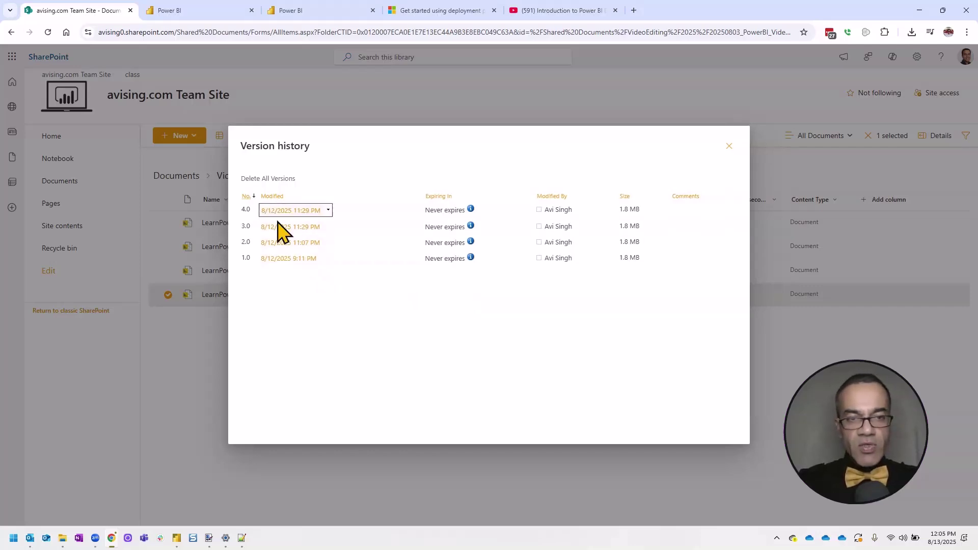
click(728, 146)
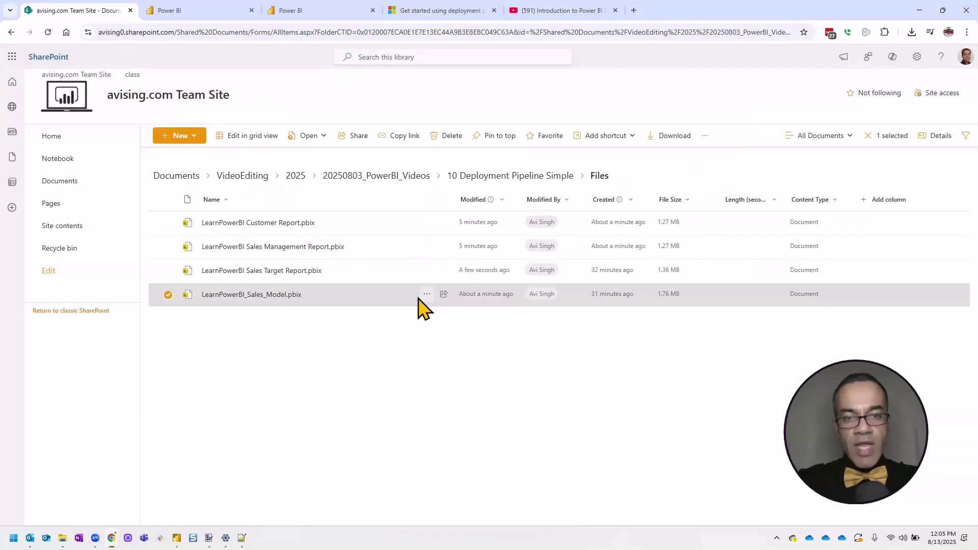
- Check out LearnPowerBI_Sales_Model.pbix, then check it in with comment 'Prod V2.0, Link to Task Systems'
click(426, 295)
mouse_move(459, 513)
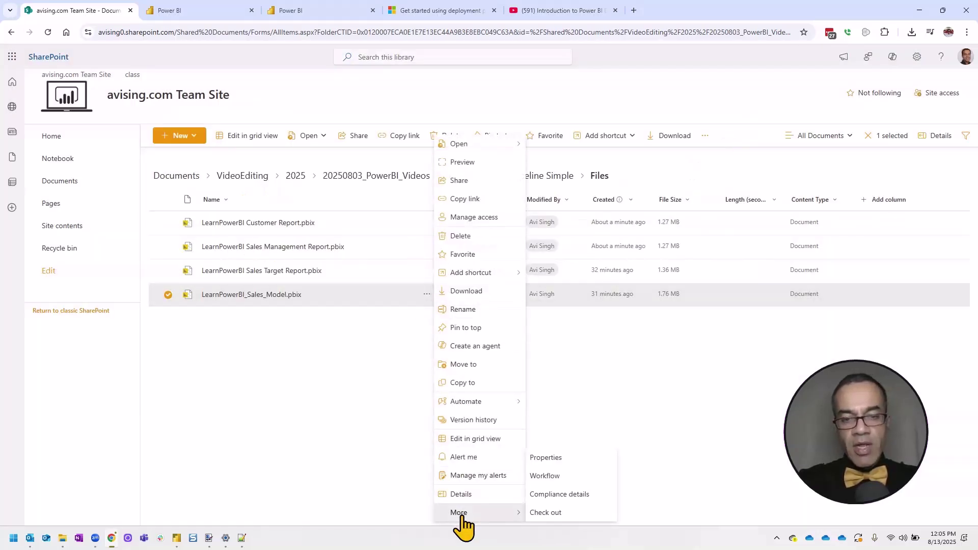
click(545, 512)
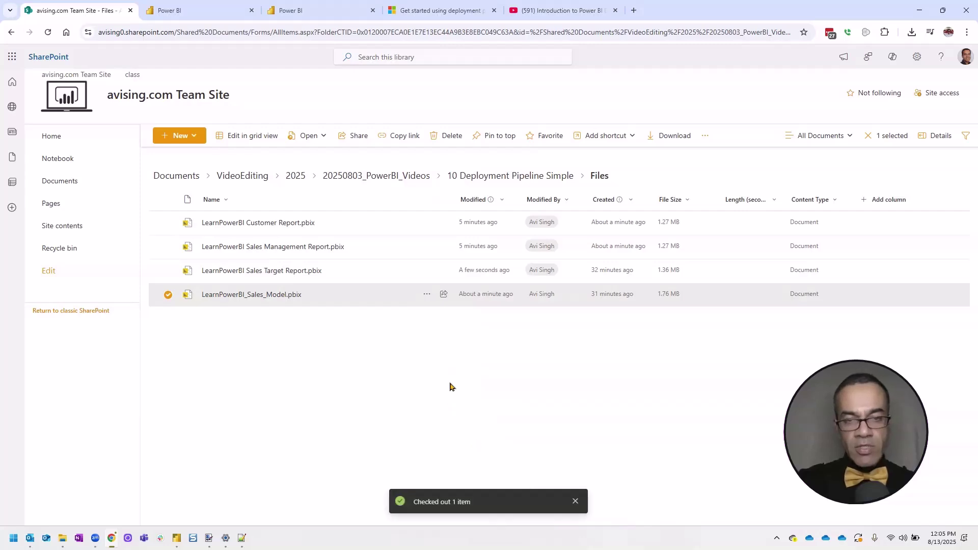
click(426, 295)
mouse_move(459, 513)
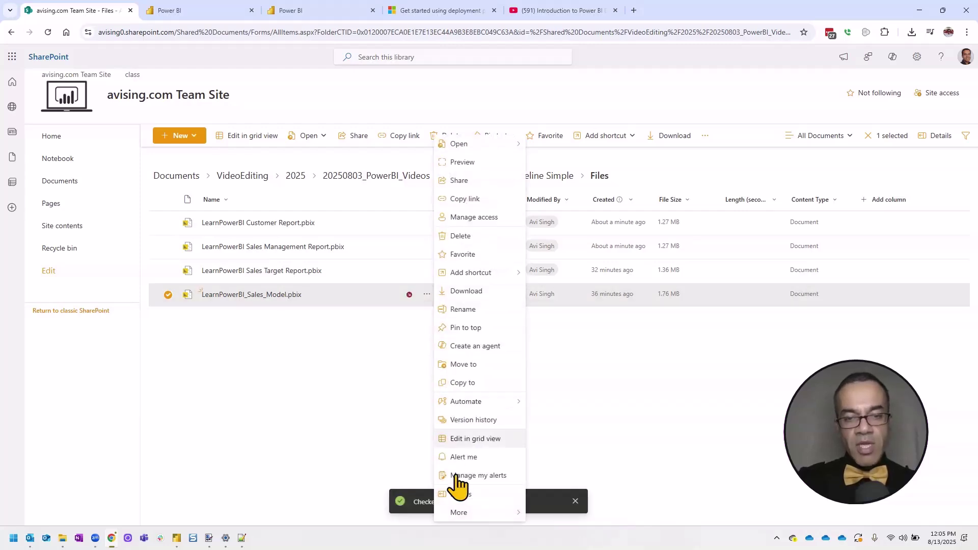
click(549, 495)
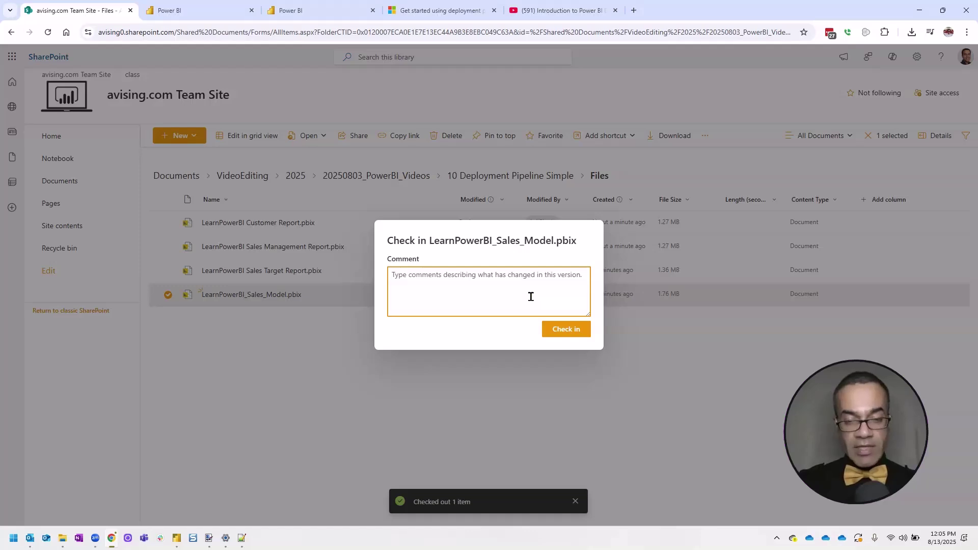
text(Prod V2.0)
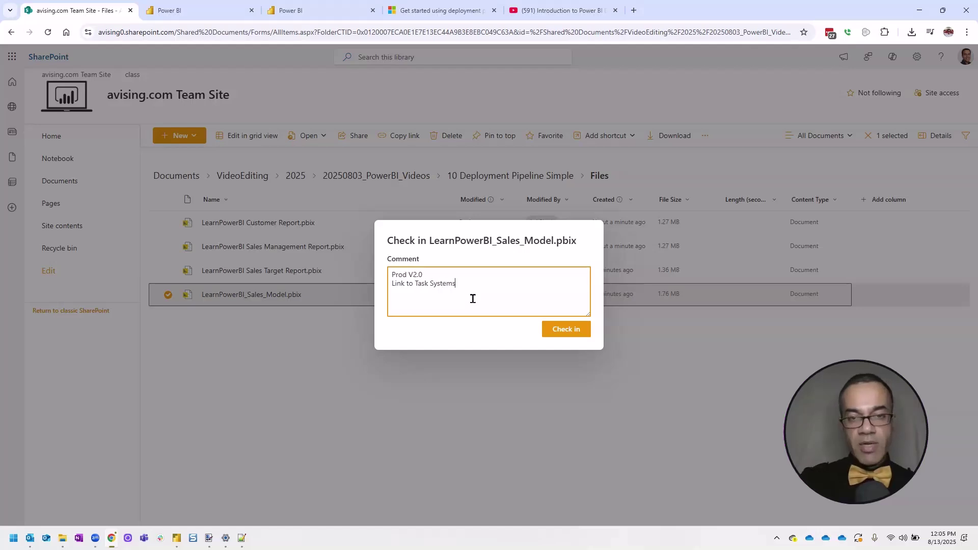
click(566, 329)
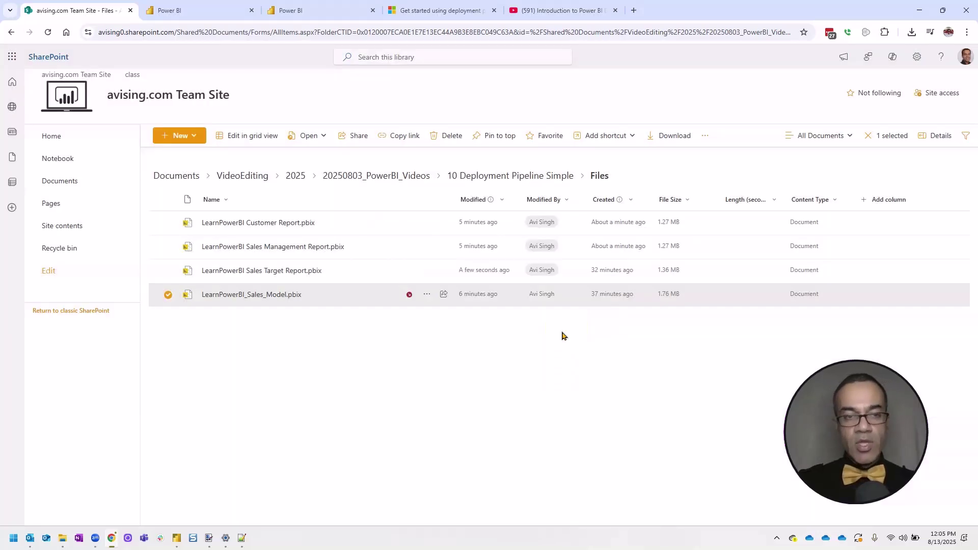
- Review LearnPowerBI_Sales_Model.pbix version history, including the latest version's options, then close it
click(427, 295)
mouse_move(459, 513)
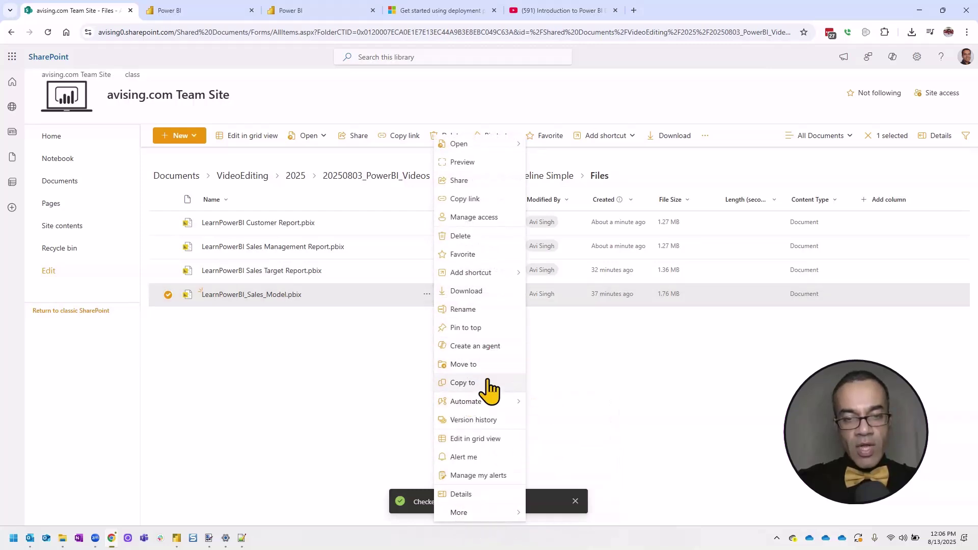
click(476, 420)
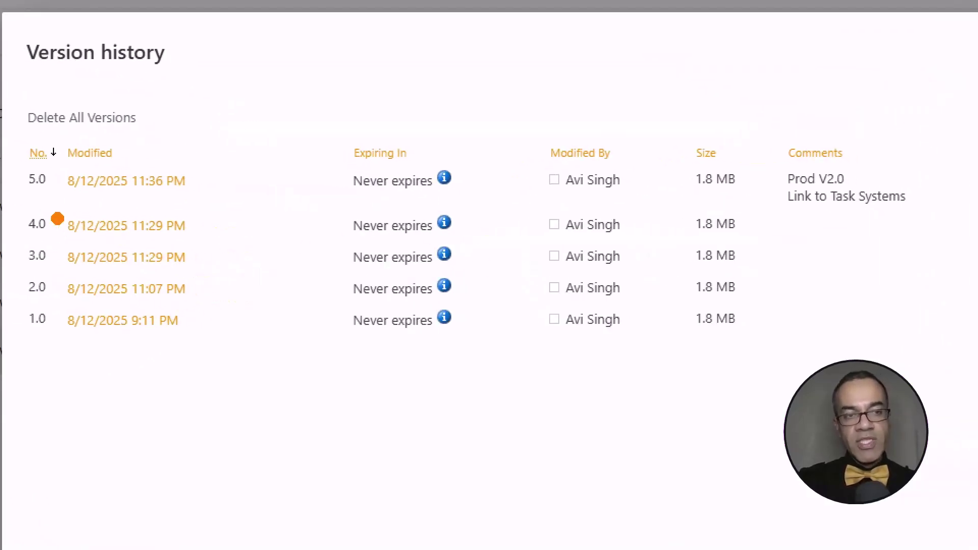
drag(65, 221, 81, 523)
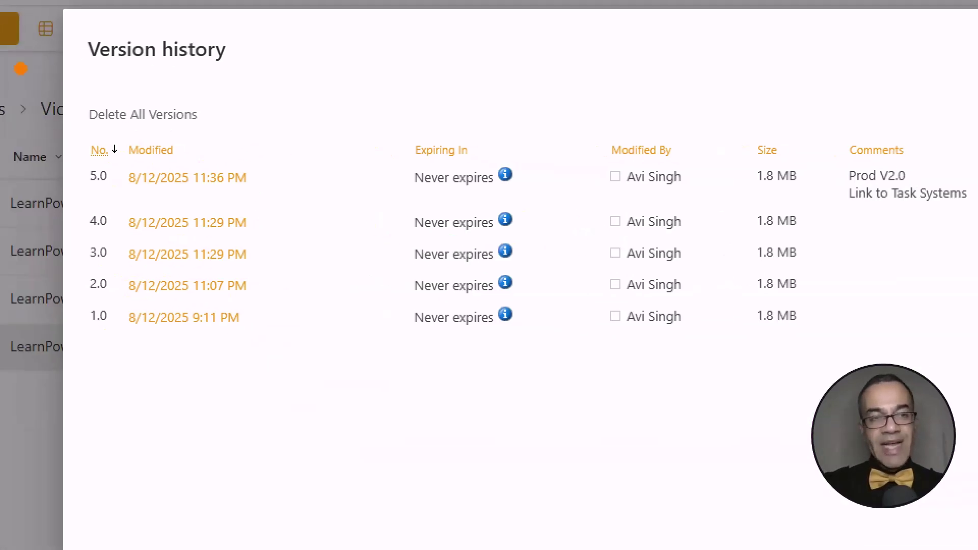
mouse_move(69, 114)
mouse_down()
mouse_move(252, 191)
mouse_move(862, 247)
mouse_move(950, 233)
mouse_up()
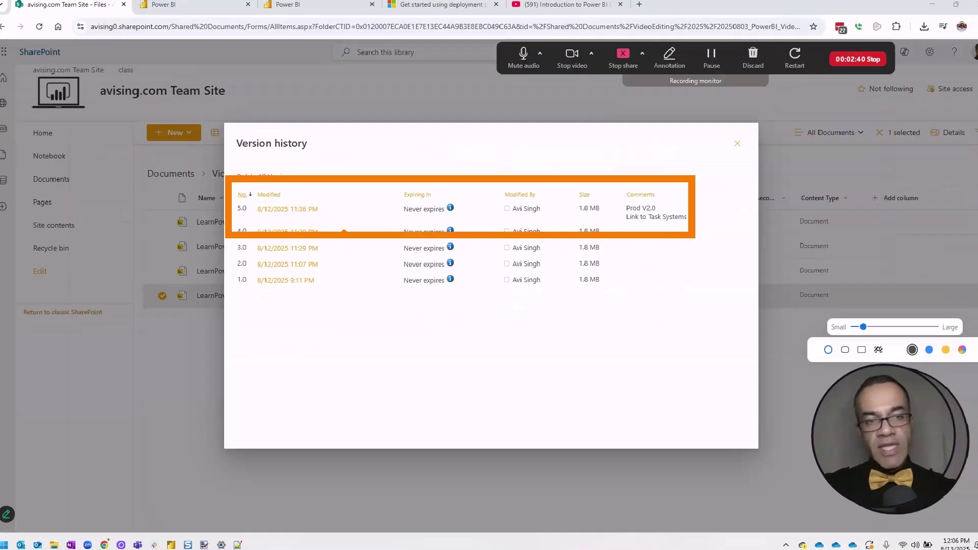
key(Escape)
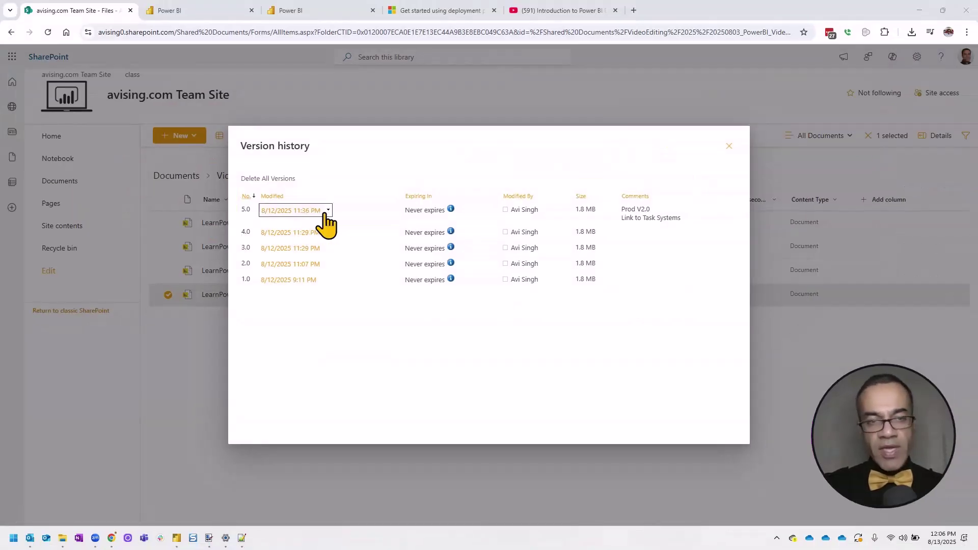
click(329, 211)
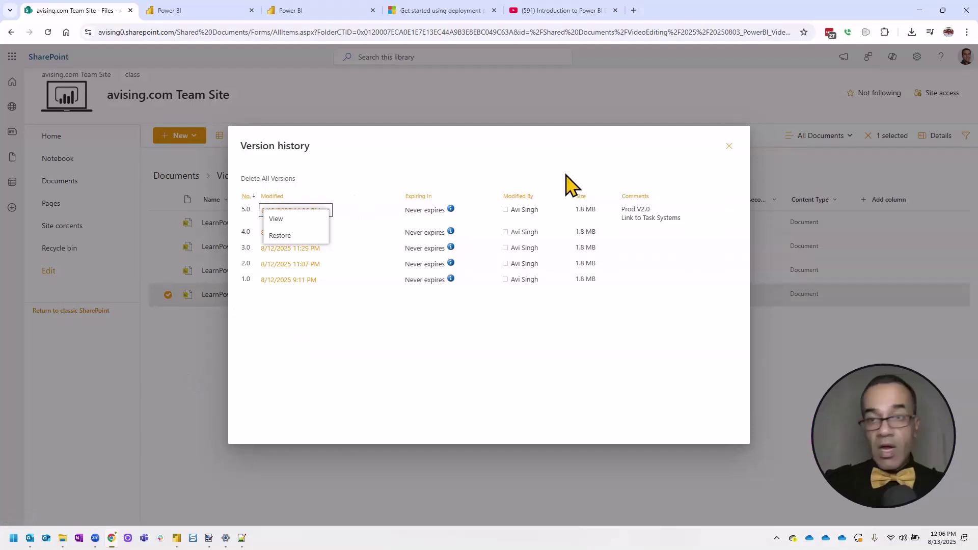
click(730, 147)
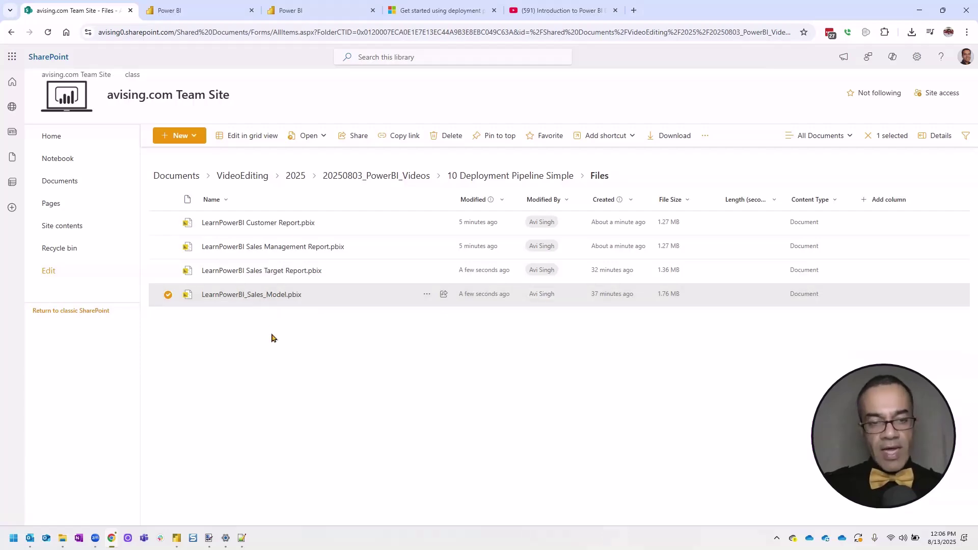
- Save the pending changes to the Sales_Model file in Power BI Desktop
click(126, 480)
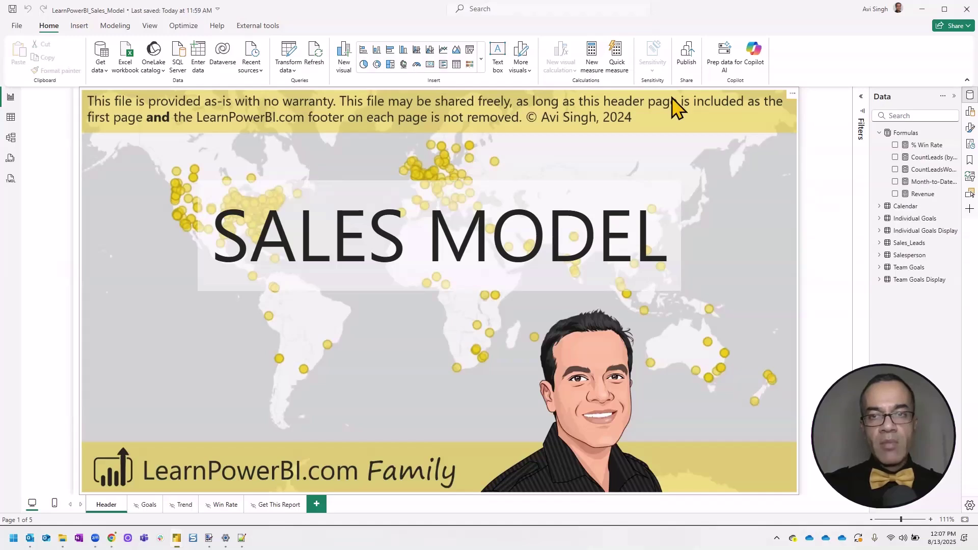
key(alt+F4)
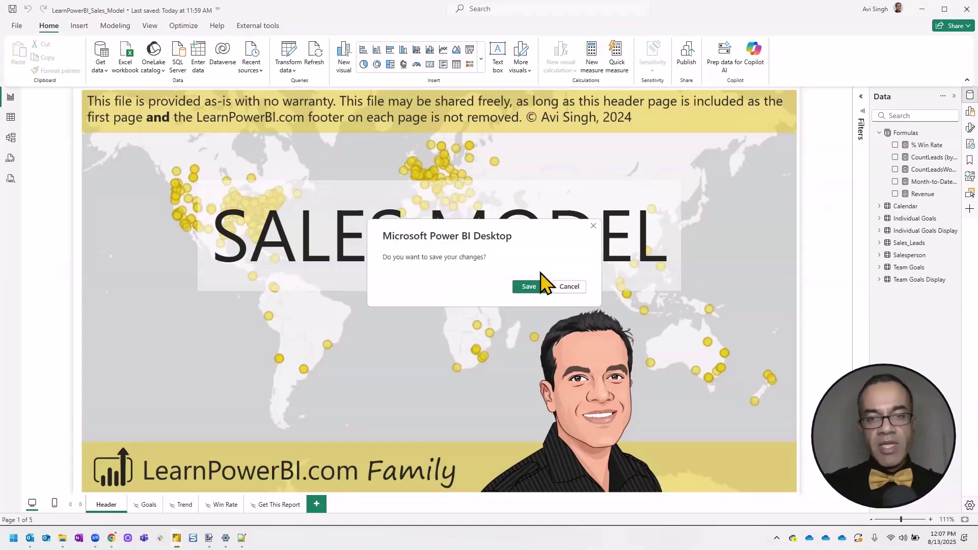
click(535, 287)
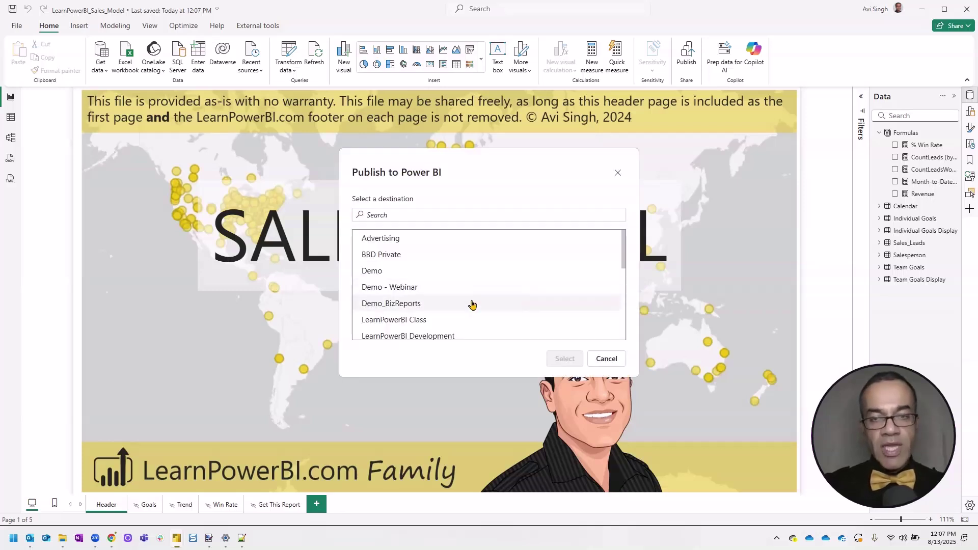
drag(625, 258, 627, 273)
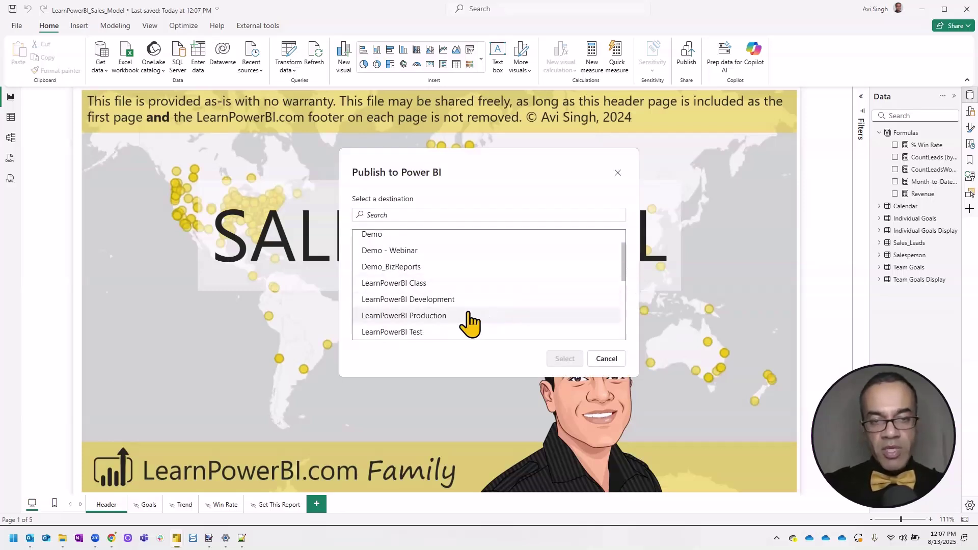
- Publish Sales_Model to LearnPowerBI Production, replace the existing semantic model, and dismiss the success message
click(468, 316)
click(564, 358)
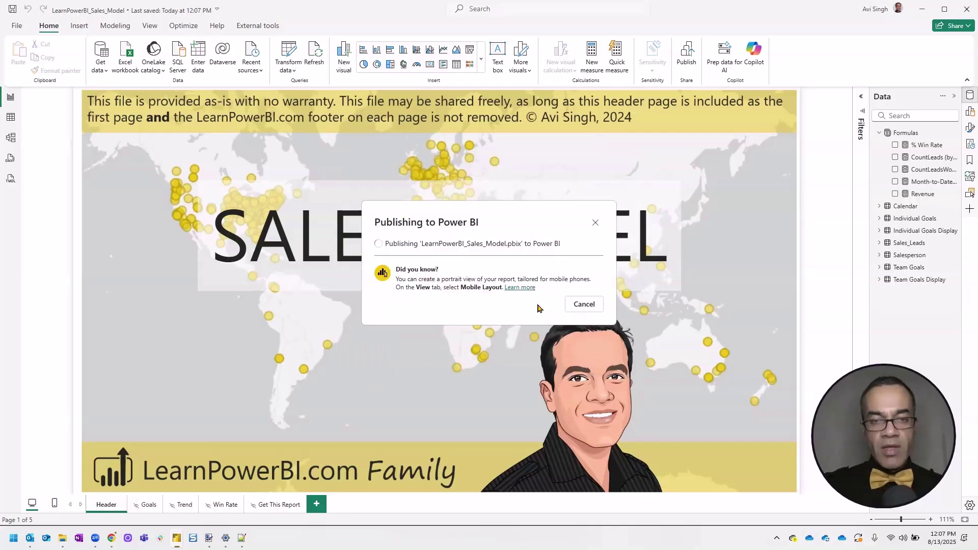
click(523, 335)
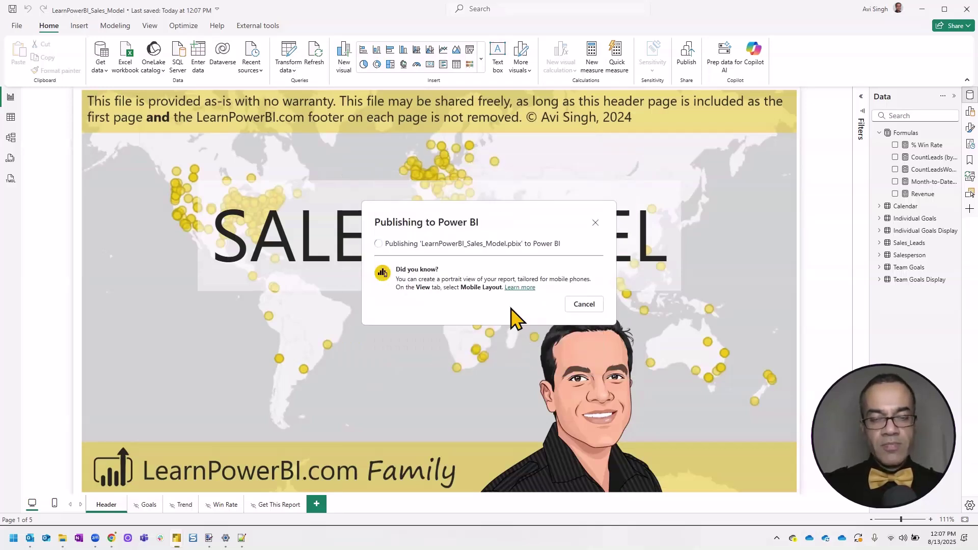
click(586, 334)
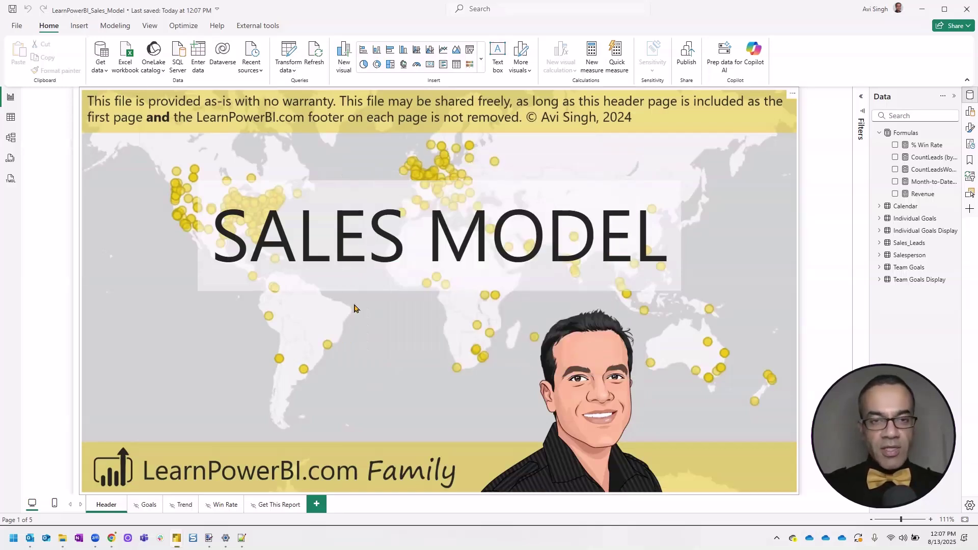
- Confirm Production lineage shows Sales_Model refreshed at 12:07:21, then return to the Sales Target Report
key(alt+Tab)
key(alt+Tab)
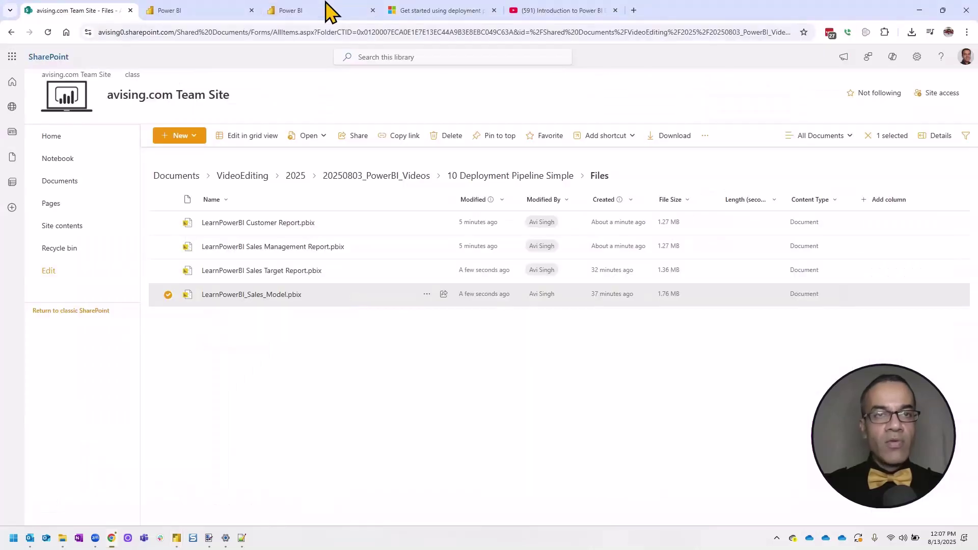
click(306, 13)
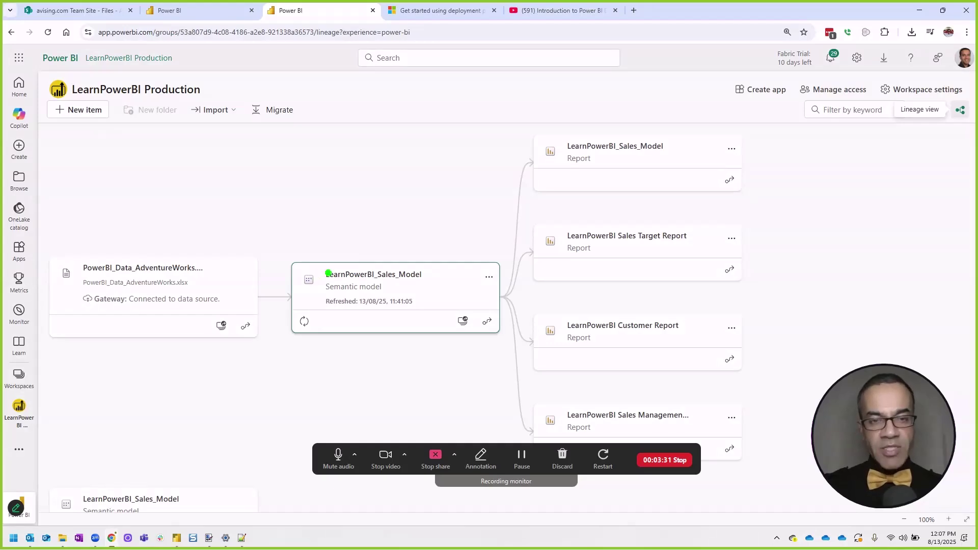
drag(391, 257, 455, 234)
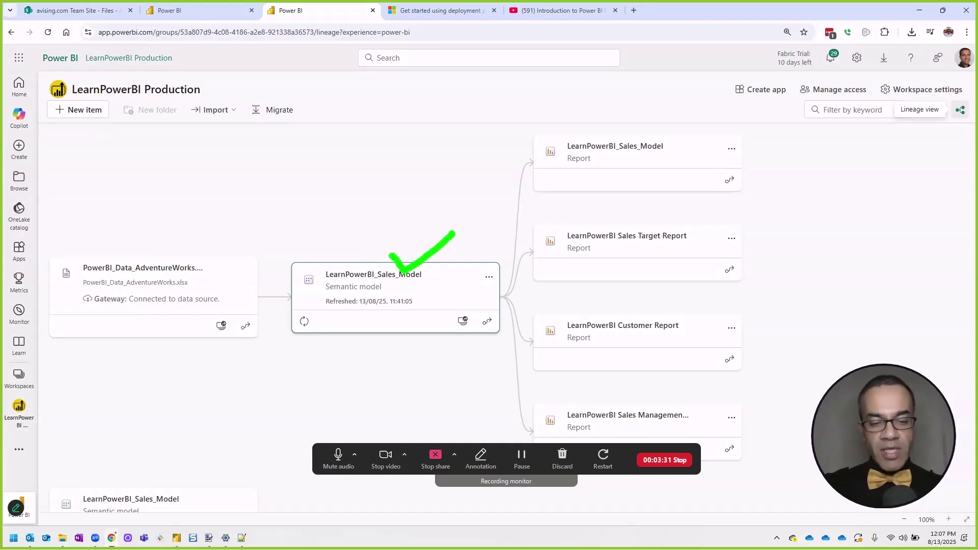
mouse_move(655, 165)
mouse_down()
mouse_move(640, 200)
mouse_move(673, 200)
mouse_up()
mouse_move(677, 261)
mouse_down()
mouse_move(650, 298)
mouse_move(676, 301)
mouse_up()
drag(687, 345, 660, 381)
drag(657, 357, 688, 379)
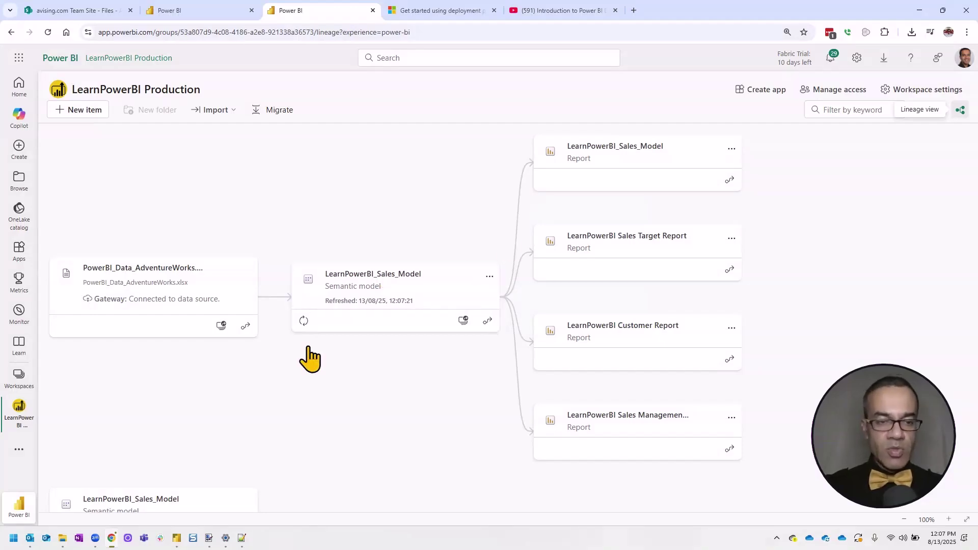
mouse_move(177, 538)
click(243, 504)
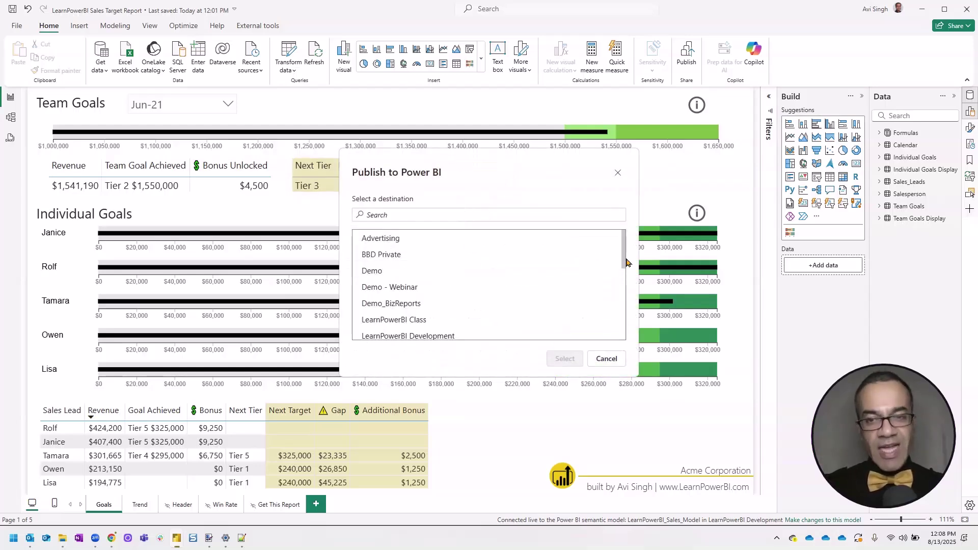
scroll(625, 260, down, 1)
- Publish the Sales Target Report to LearnPowerBI Production and dismiss the success message
click(459, 322)
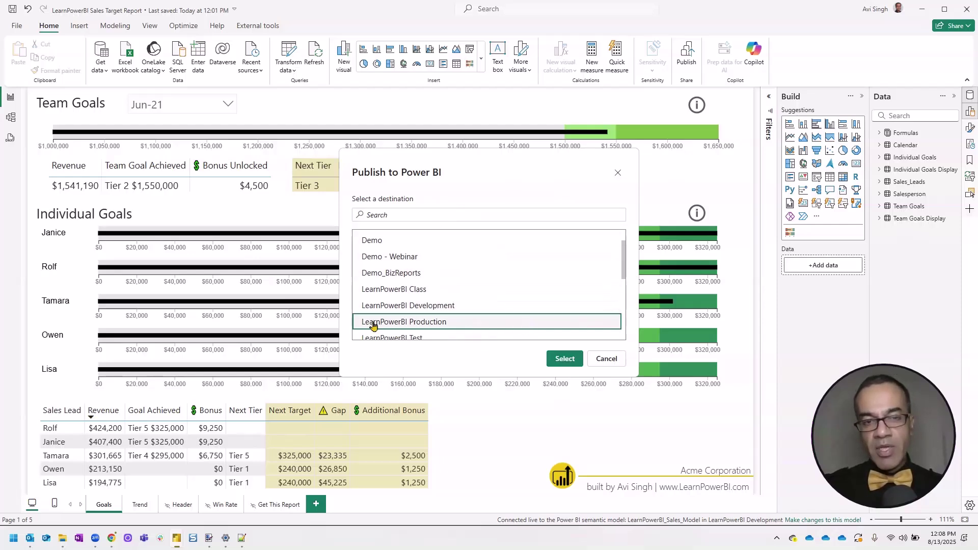
click(566, 360)
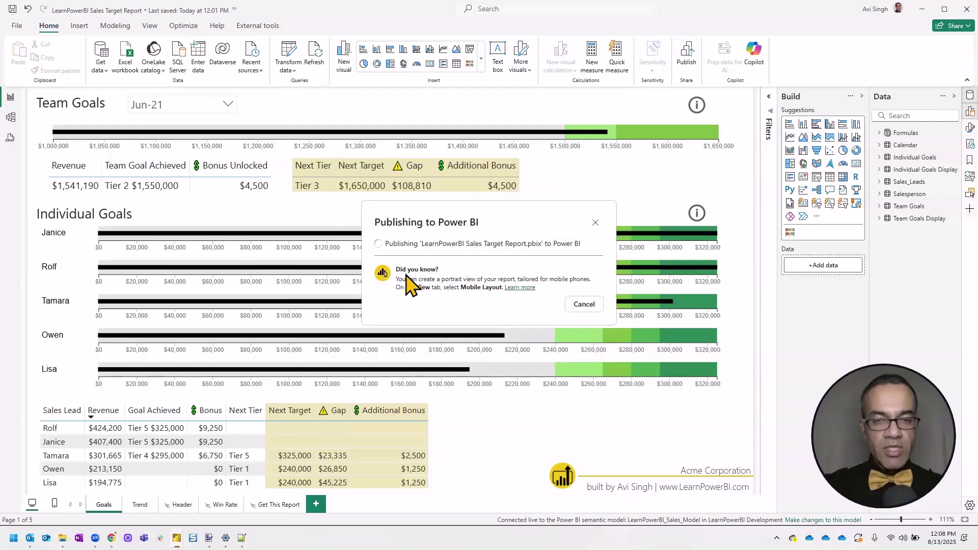
click(585, 324)
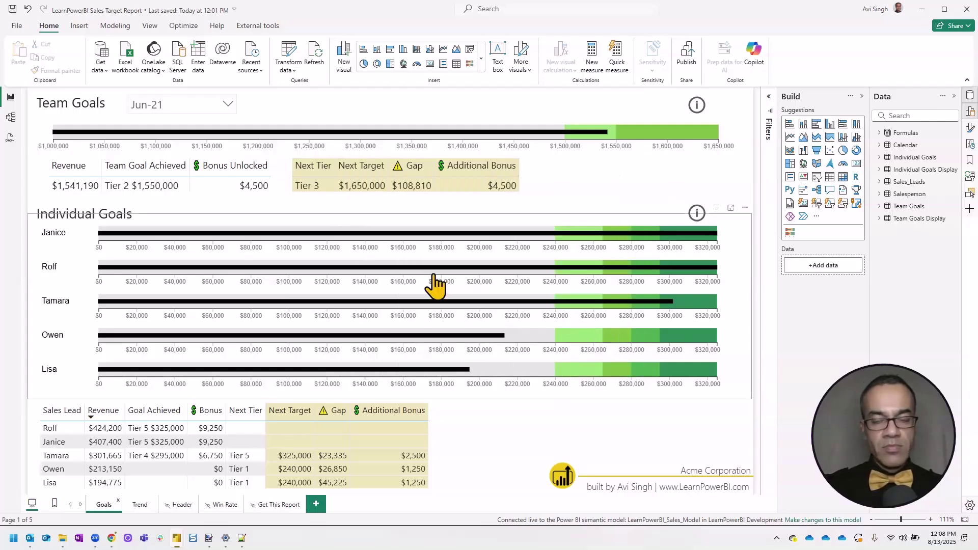
key(alt+Tab)
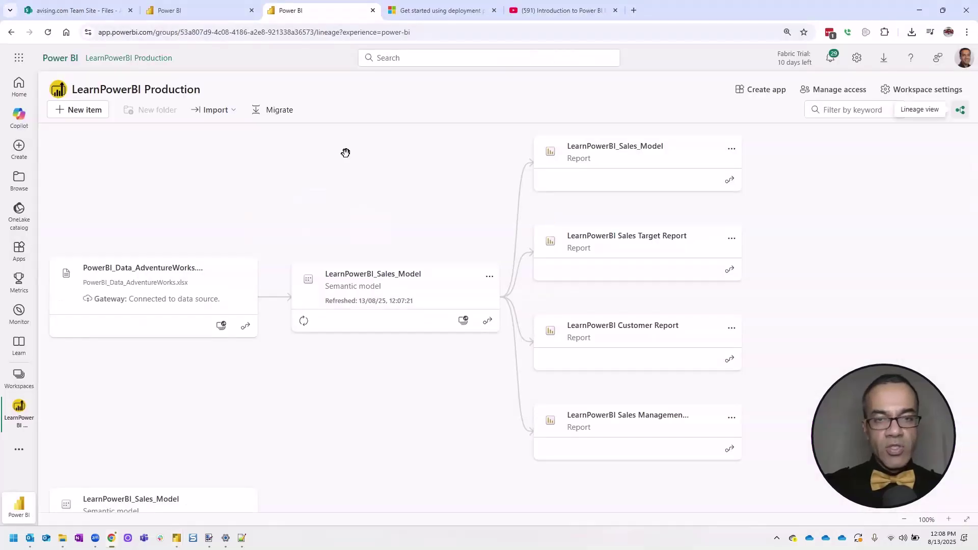
- Reload Production's lineage in a new tab to see the Development-fed Sales Target Report
click(397, 32)
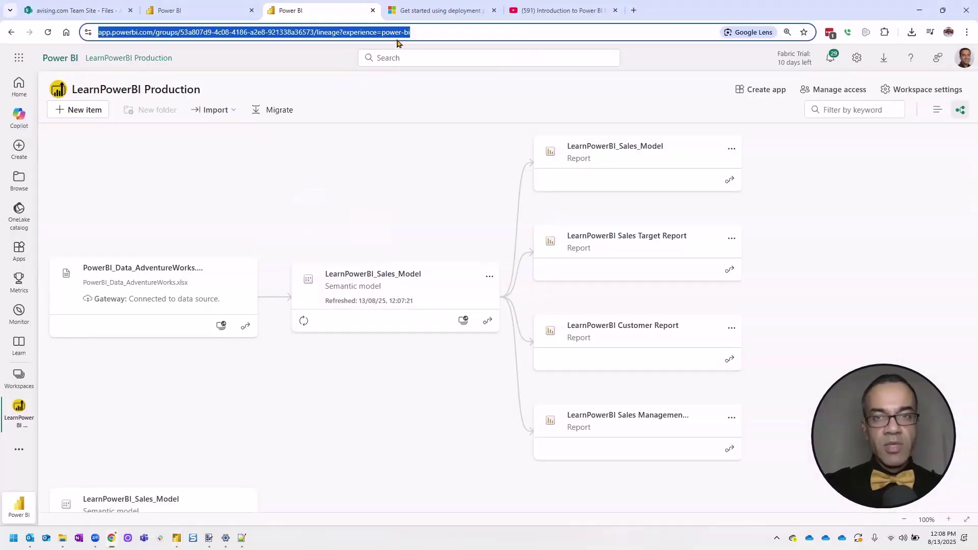
click(633, 10)
click(464, 33)
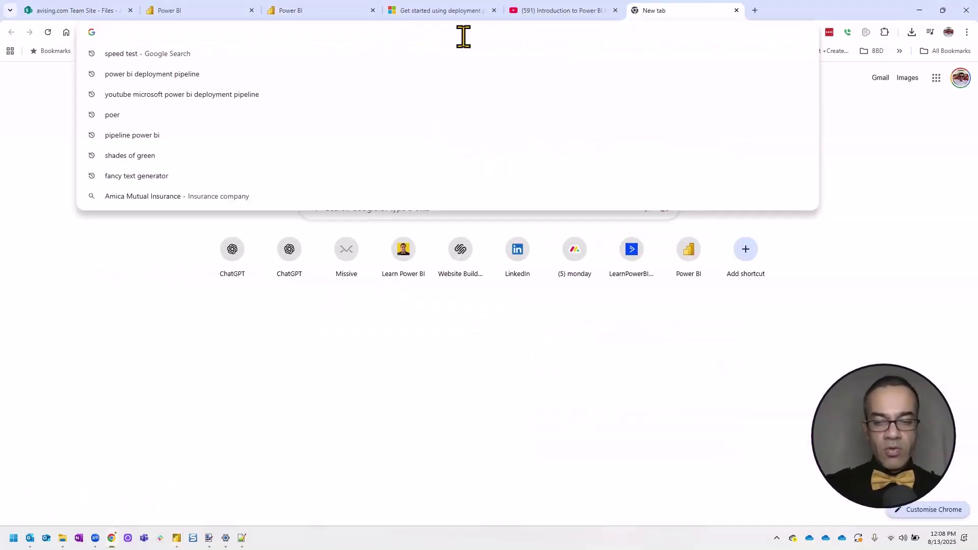
text(https://app.powerbi.com/groups/53a807d9-4c08-4186-a2e8-921338a36573/lineage?experience=power-bi)
key(Return)
drag(673, 11, 400, 11)
click(322, 10)
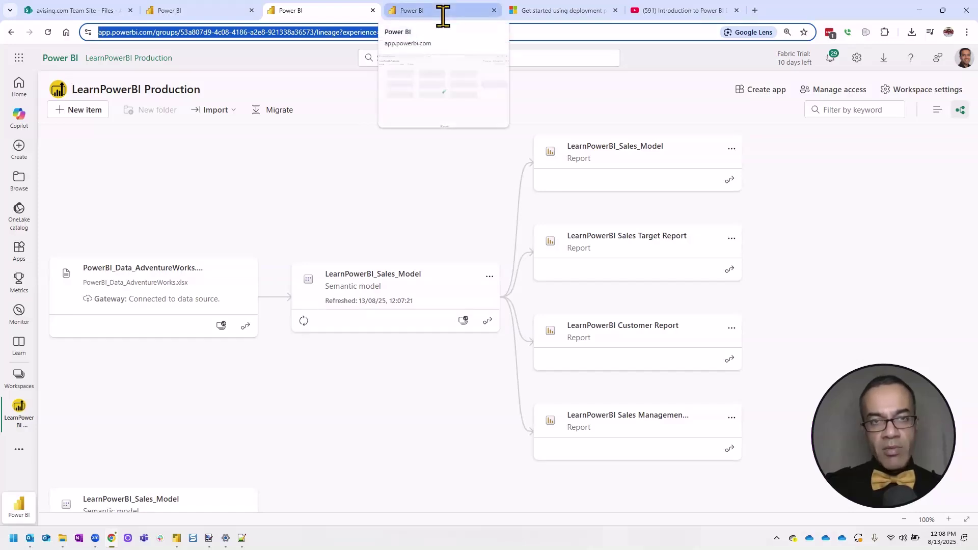
click(443, 14)
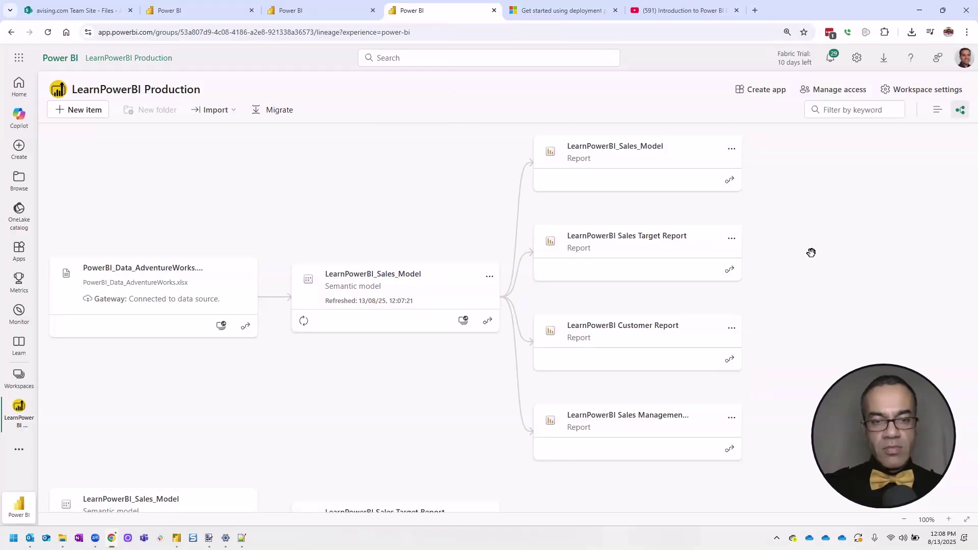
scroll(812, 252, down, 2)
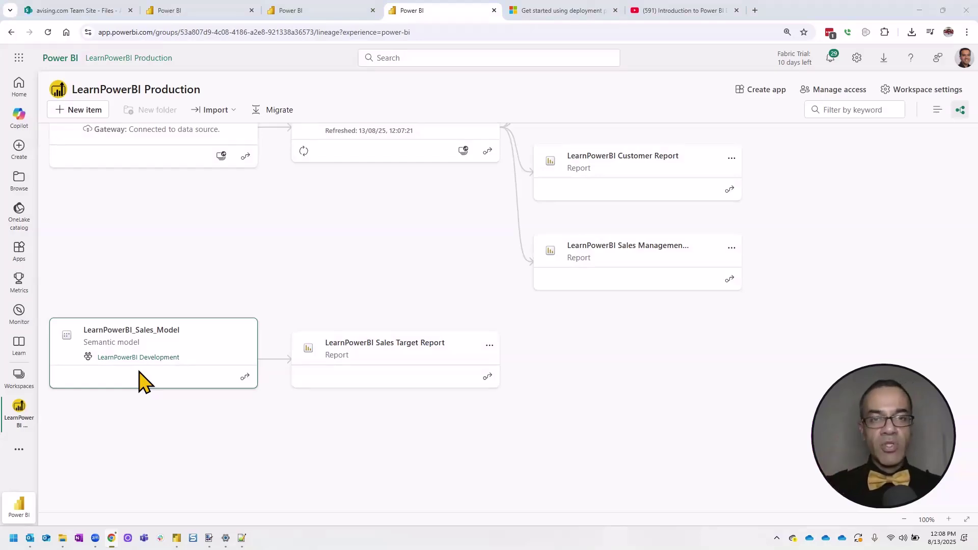
key(alt+Tab)
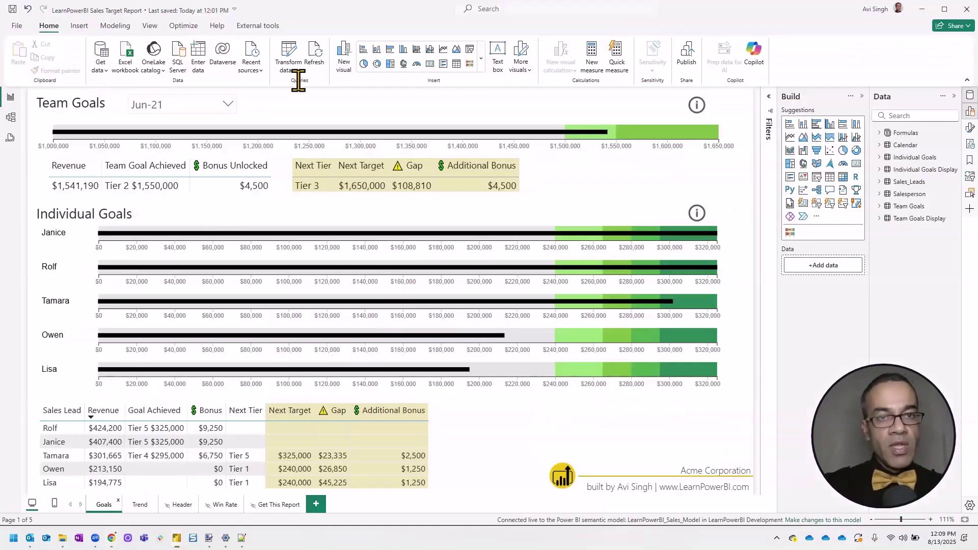
- Repoint the report's data source to the Production LearnPowerBI_Sales_Model
click(291, 77)
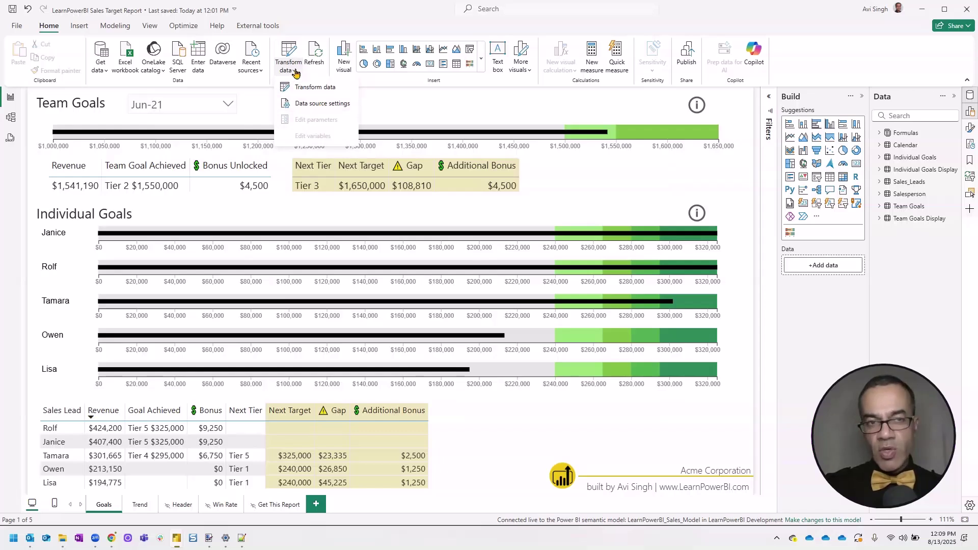
click(290, 54)
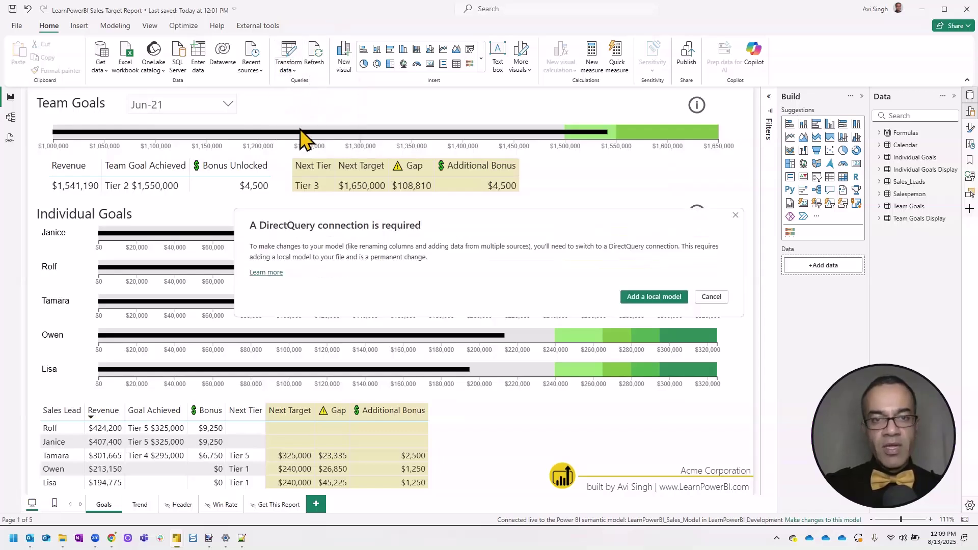
click(711, 297)
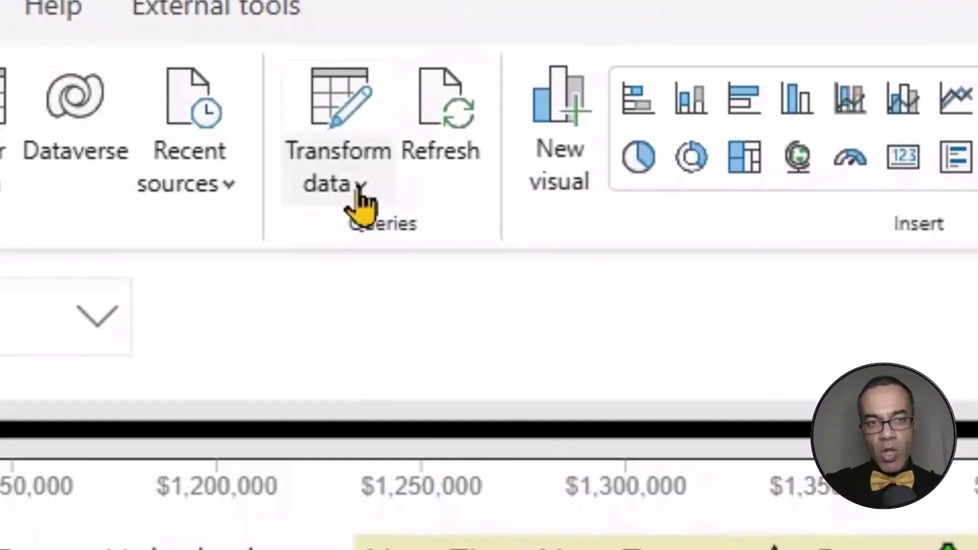
click(359, 187)
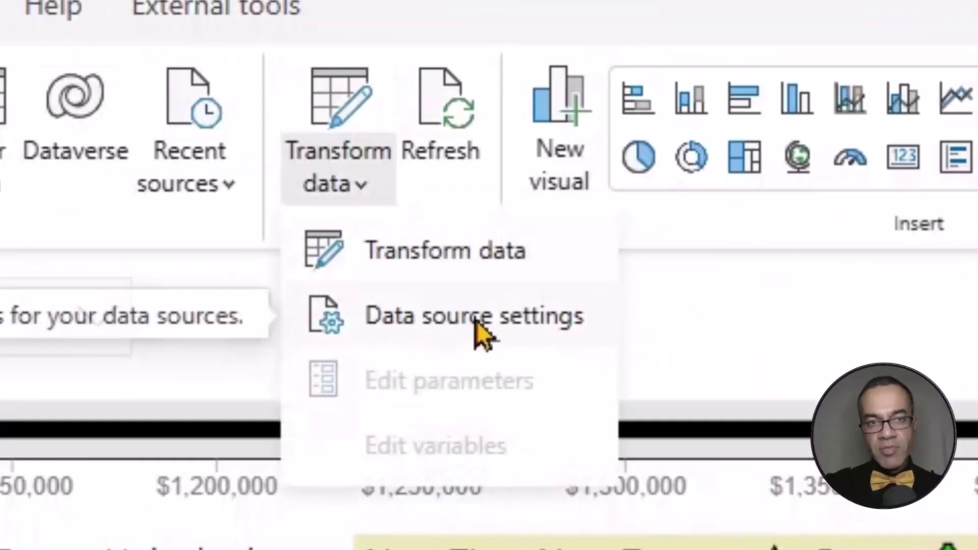
click(492, 325)
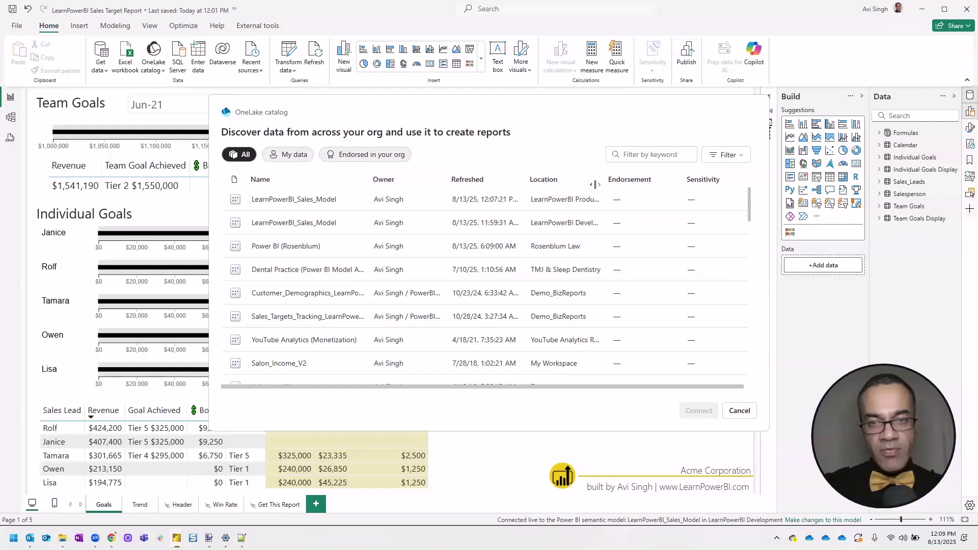
drag(604, 178, 688, 184)
click(573, 202)
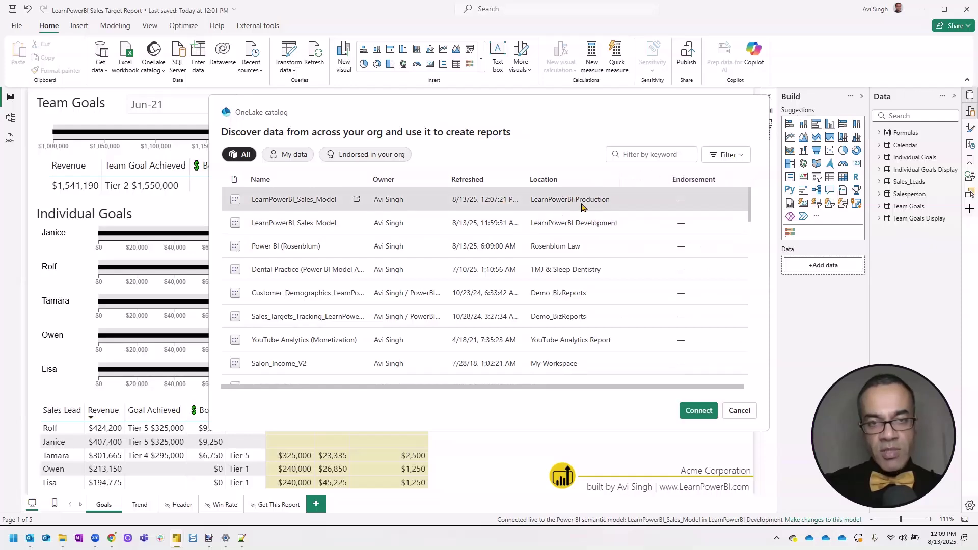
click(699, 413)
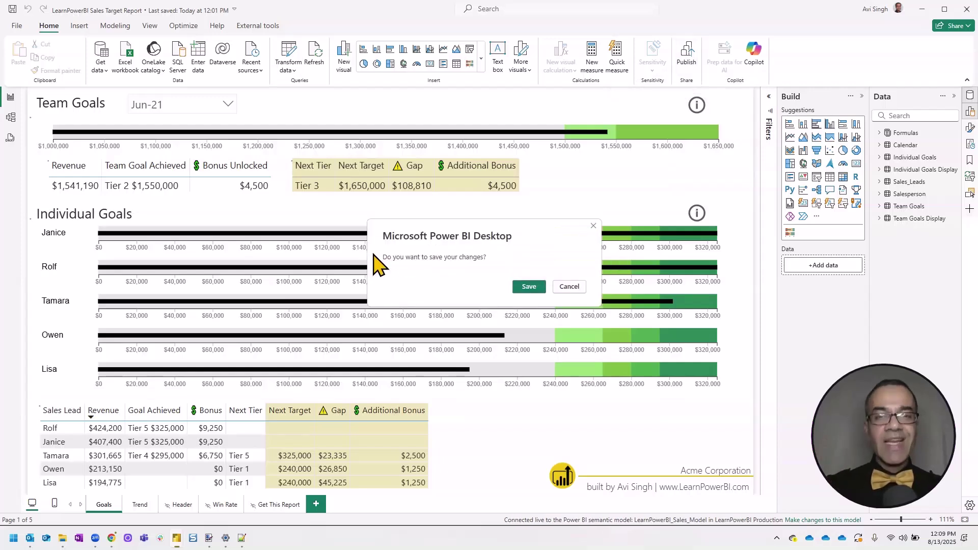
- Save the report and republish it to LearnPowerBI Production, replacing the existing report
click(532, 289)
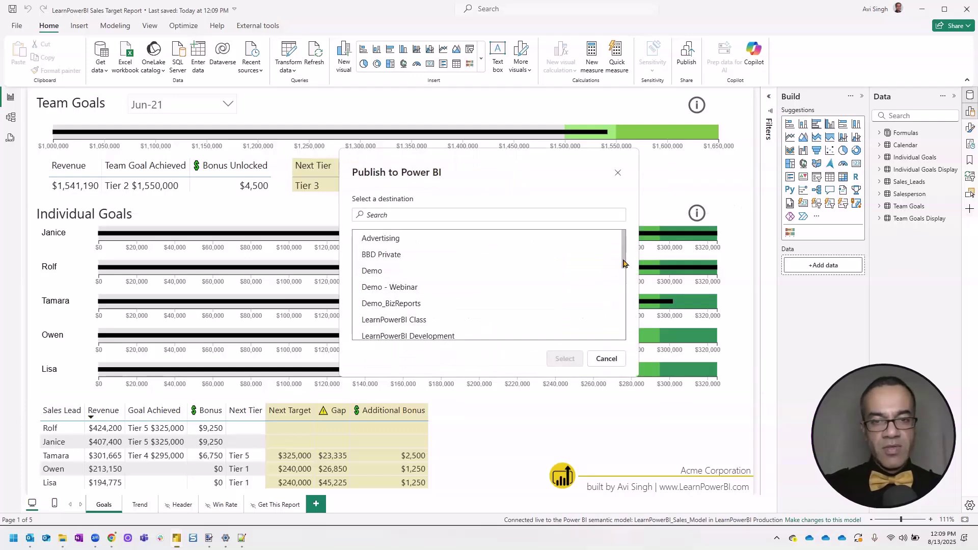
scroll(504, 298, down, 2)
click(448, 322)
click(564, 358)
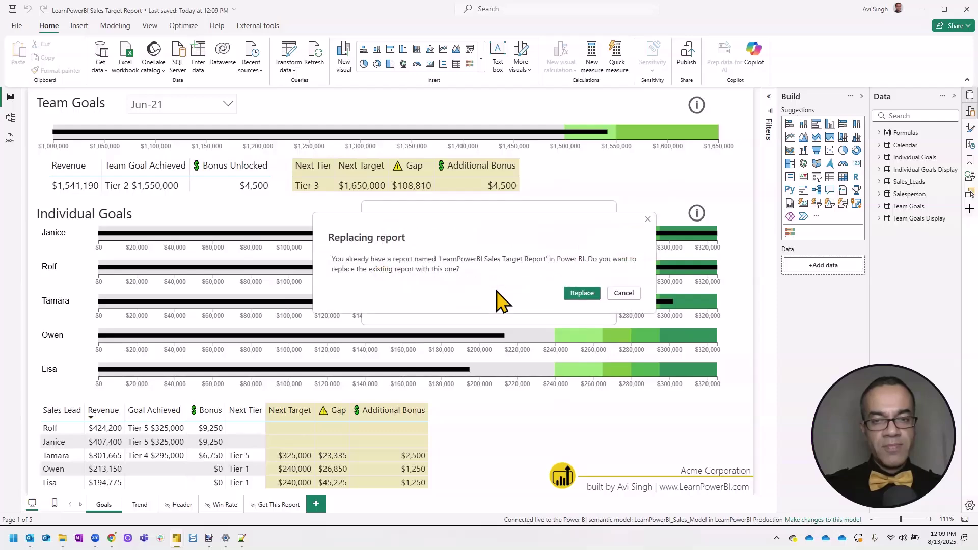
click(581, 294)
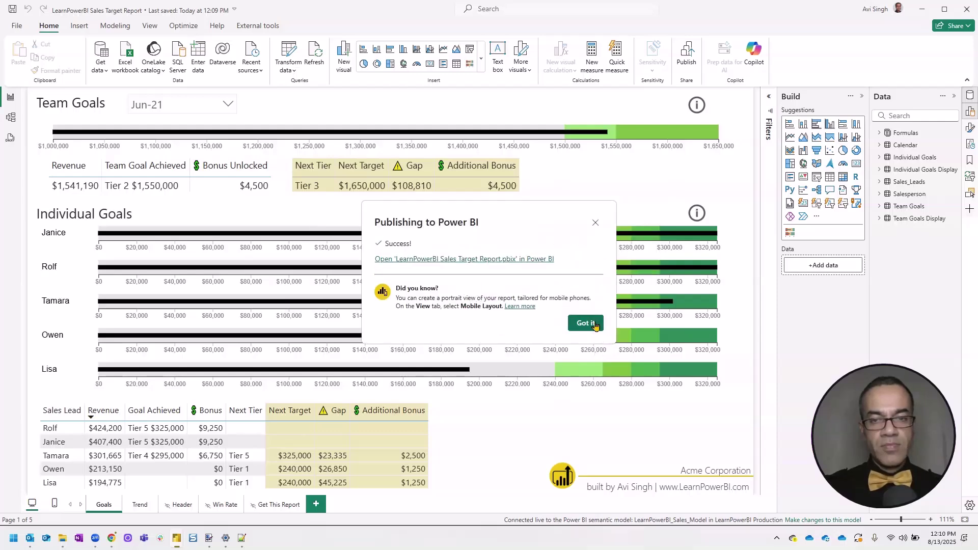
click(586, 323)
- Duplicate the Production lineage page into a new browser tab
key(alt+Tab)
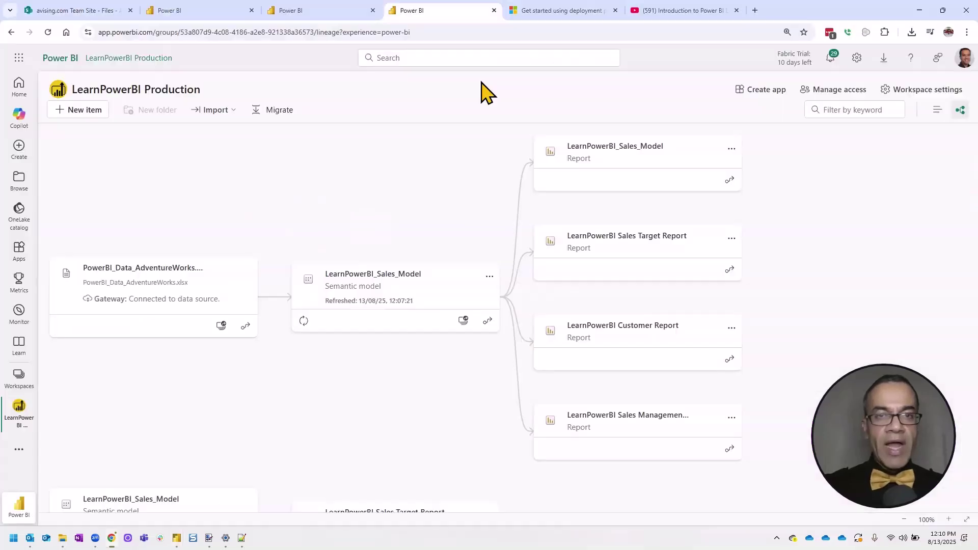
click(448, 35)
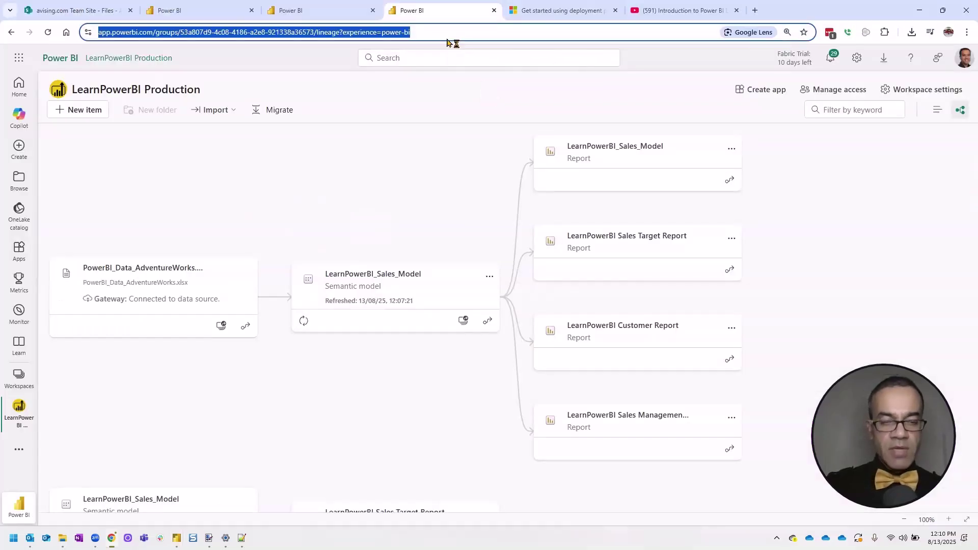
key(alt+Return)
drag(782, 10, 558, 14)
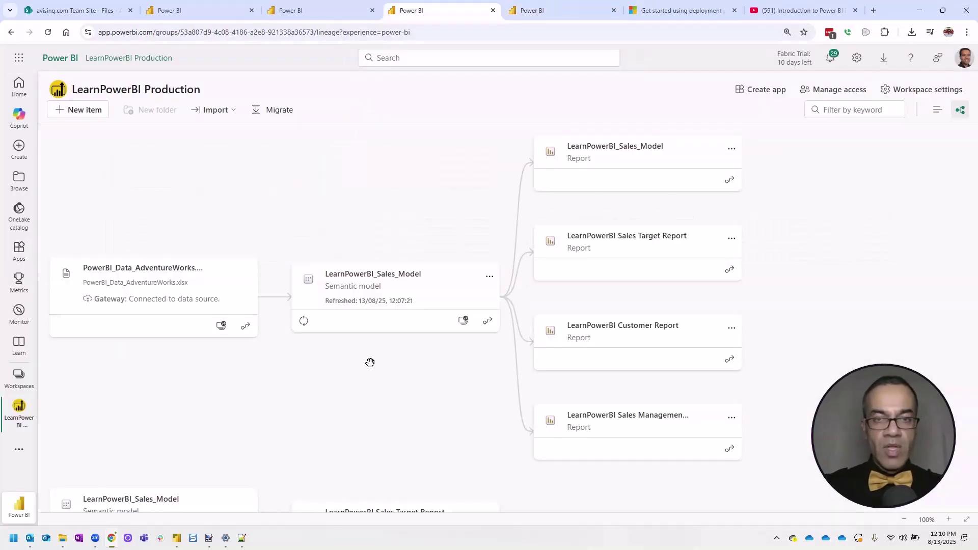
scroll(379, 339, down, 2)
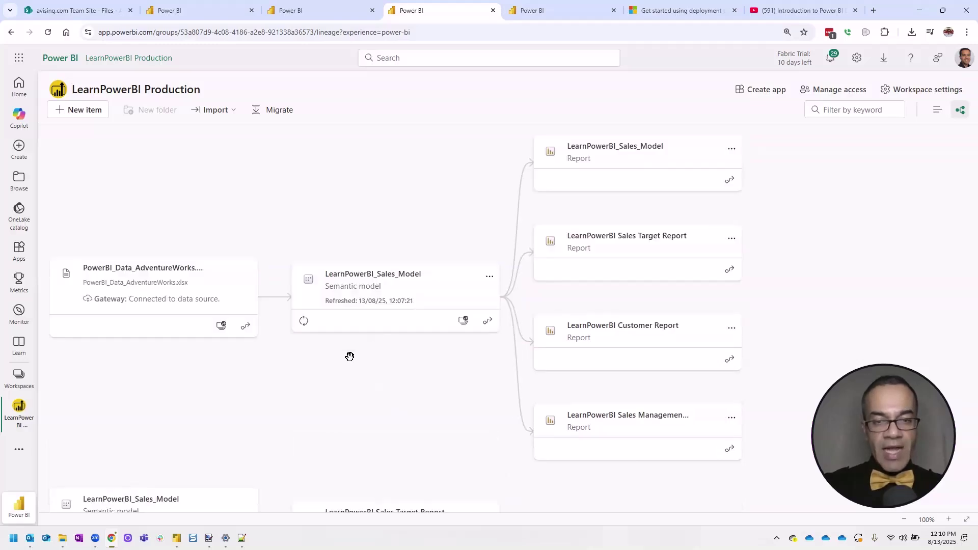
scroll(351, 363, down, 2)
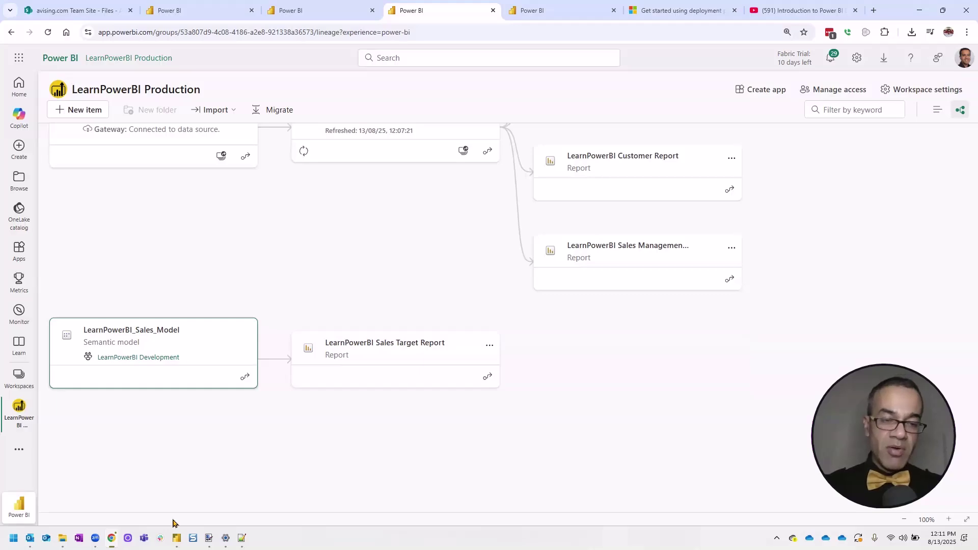
- Annotate the Sales Target Report still fed by the Development model in the lineage
mouse_move(176, 538)
click(208, 503)
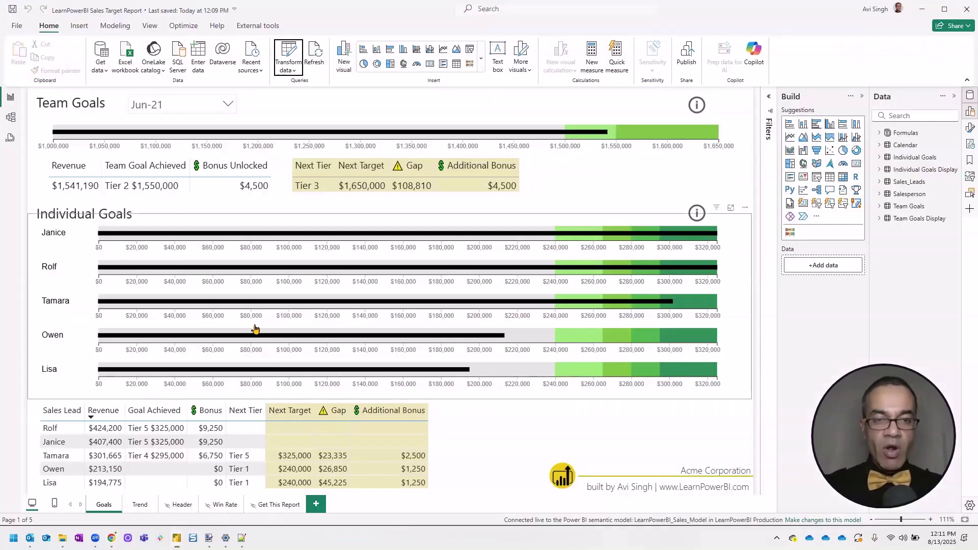
key(alt+Tab)
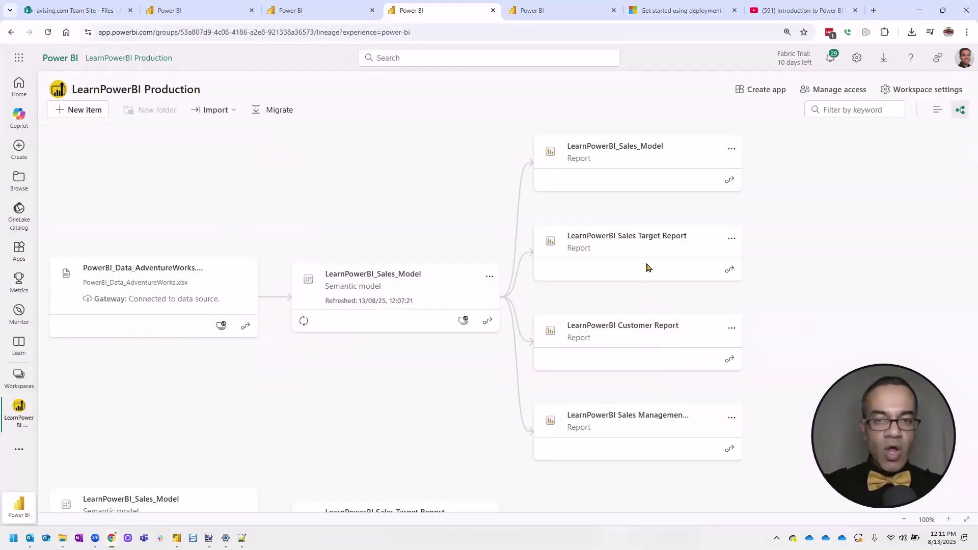
scroll(426, 374, down, 2)
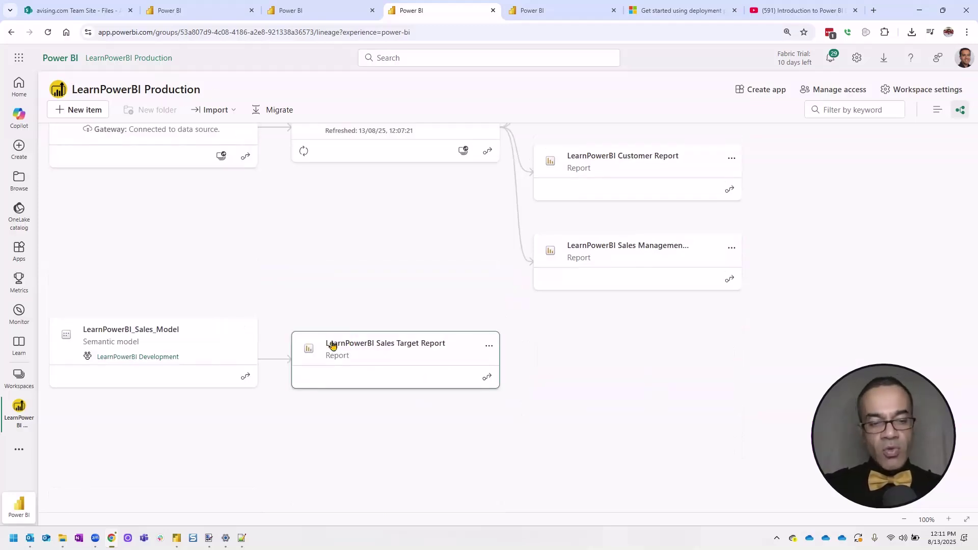
drag(394, 320, 333, 396)
drag(339, 322, 416, 380)
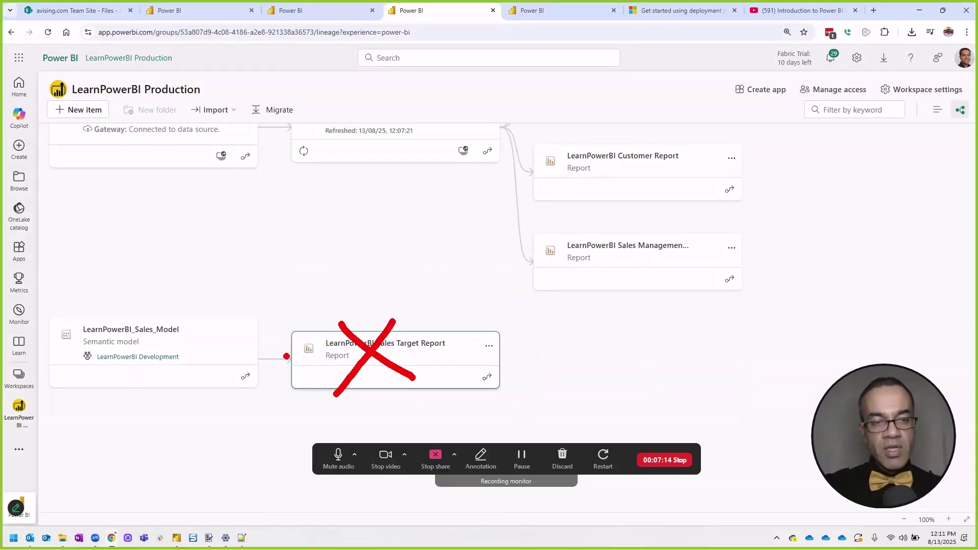
drag(341, 324, 208, 346)
drag(221, 300, 275, 328)
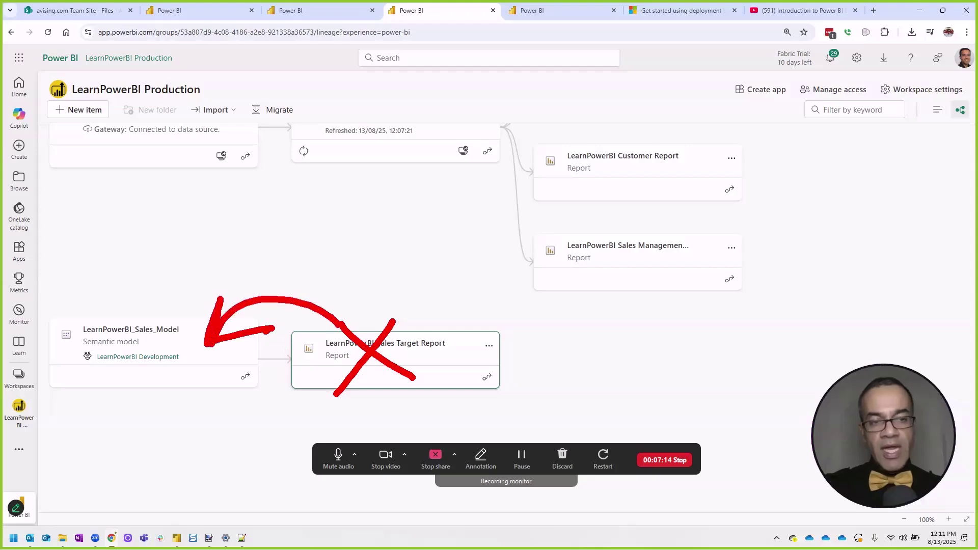
key(Escape)
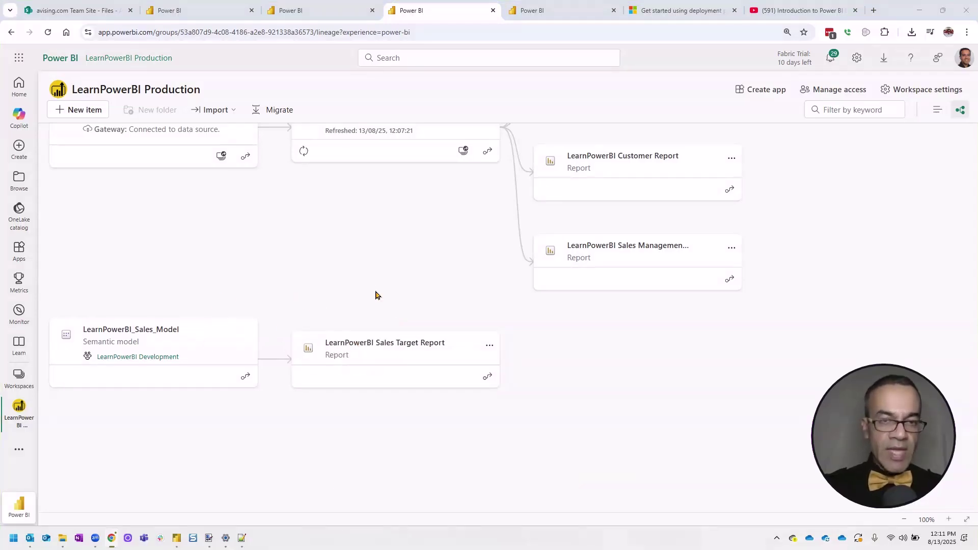
- Show the Production workspace as a list with wider Owner and Refreshed columns
key(alt+Tab)
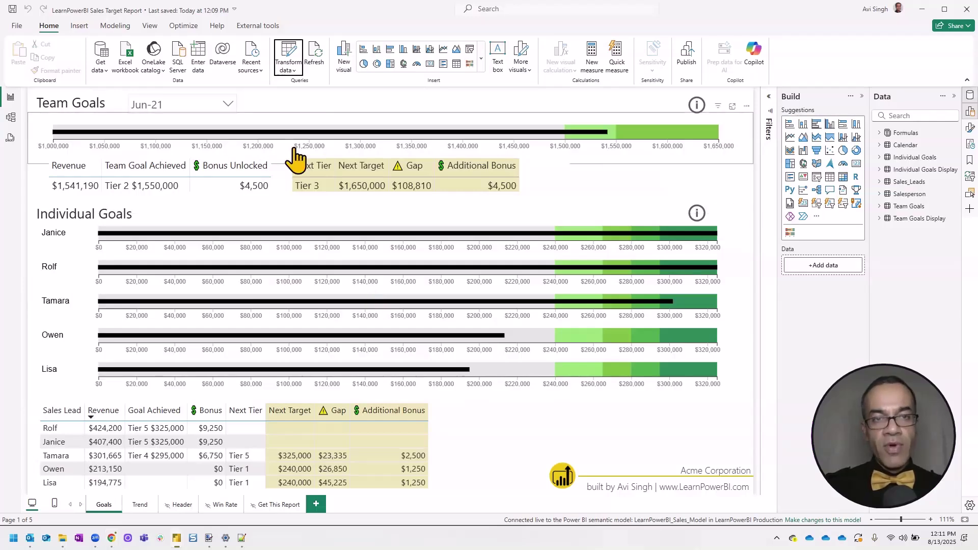
key(alt+Tab)
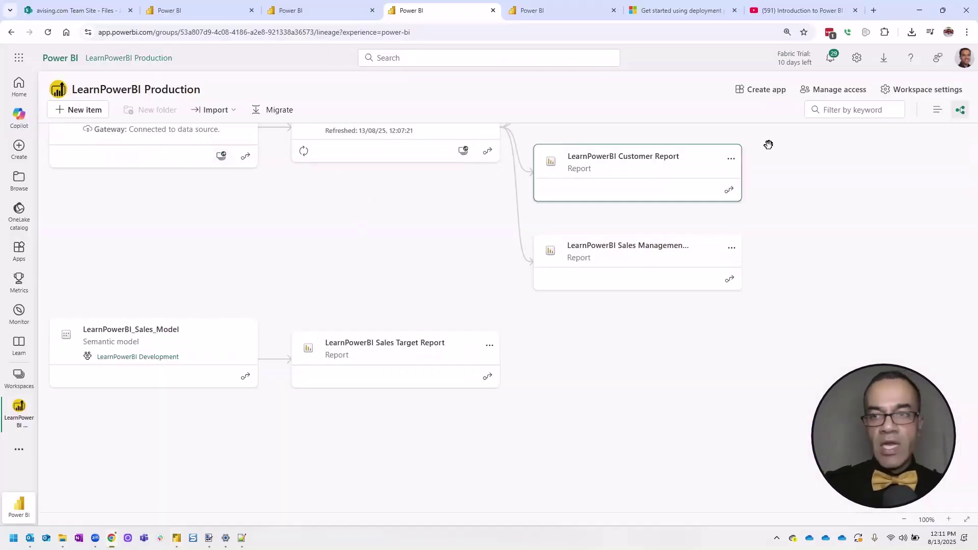
click(937, 109)
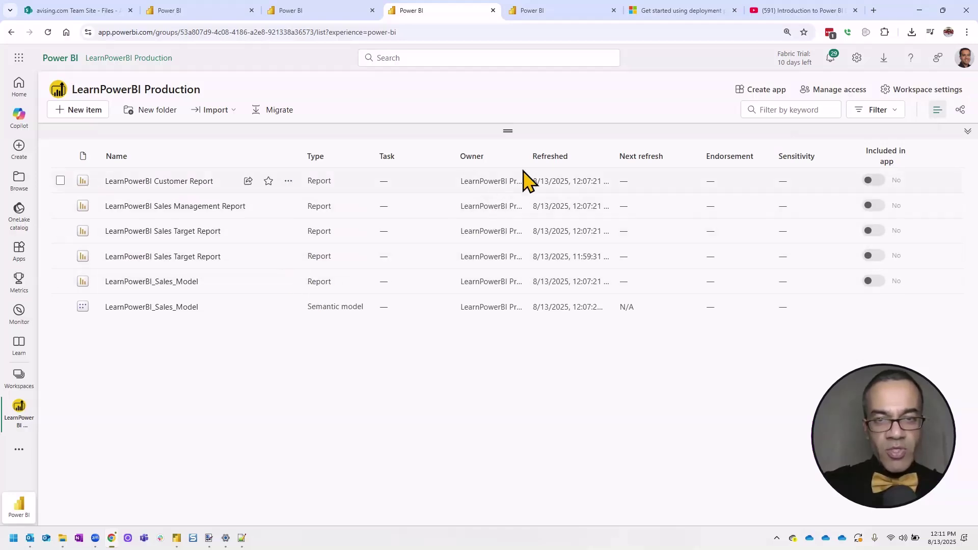
drag(528, 157, 563, 156)
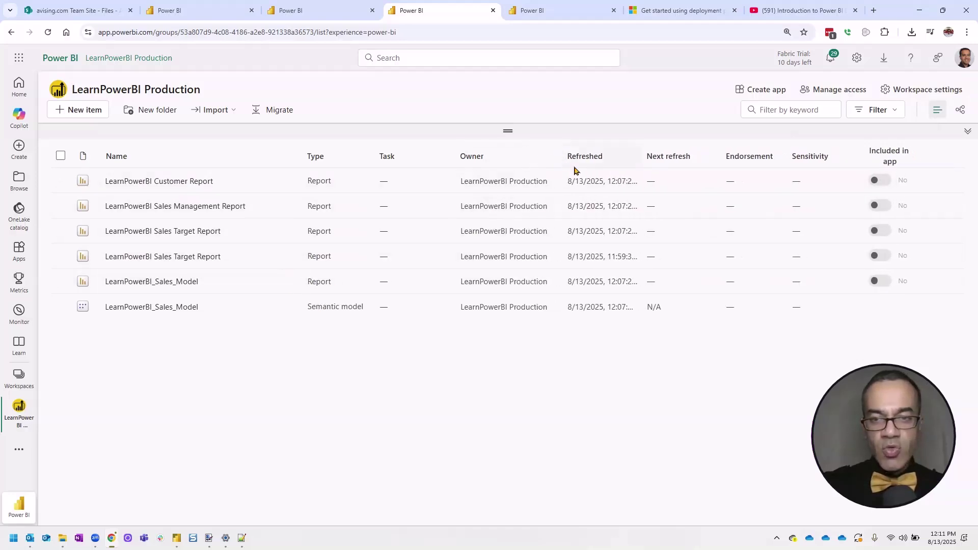
drag(640, 157, 742, 157)
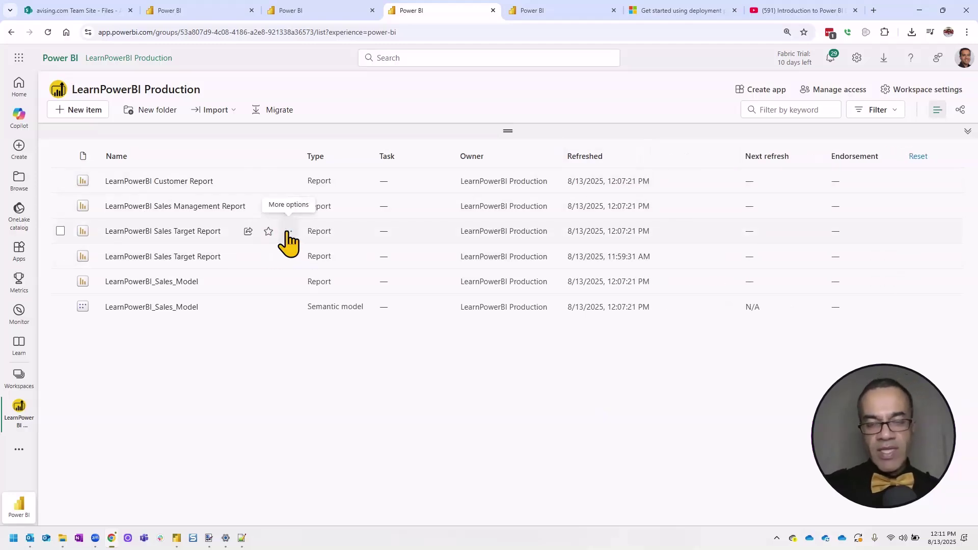
- Start deleting the first Sales Target Report, then close the dialog
click(290, 233)
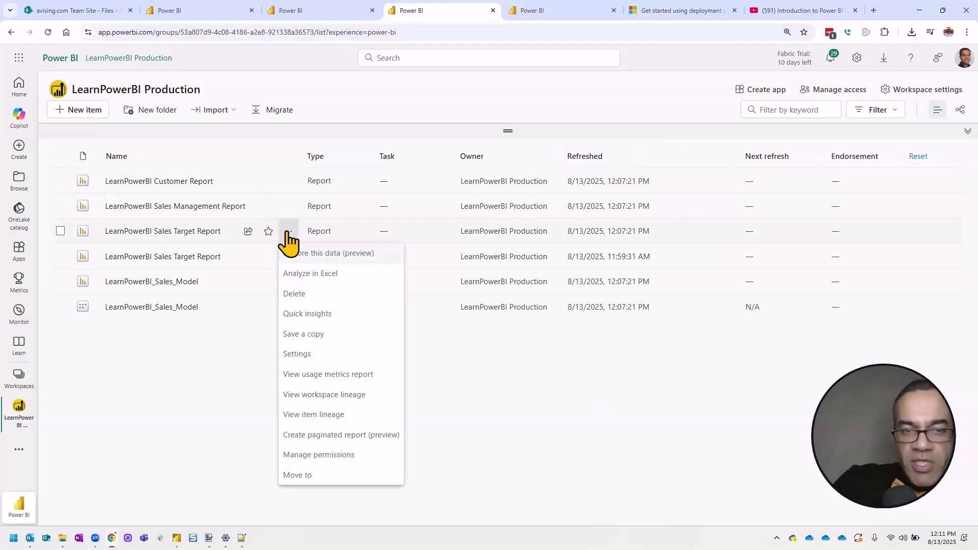
click(307, 293)
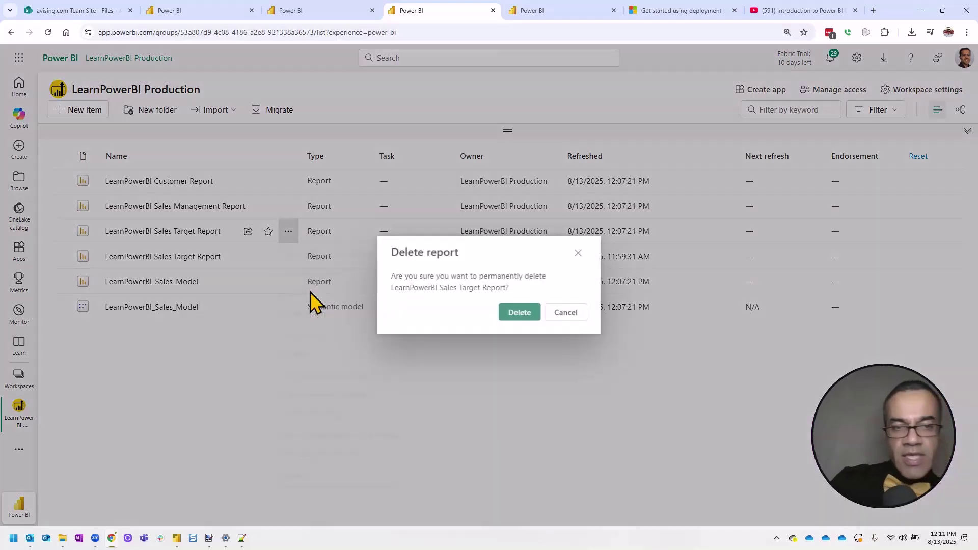
click(517, 313)
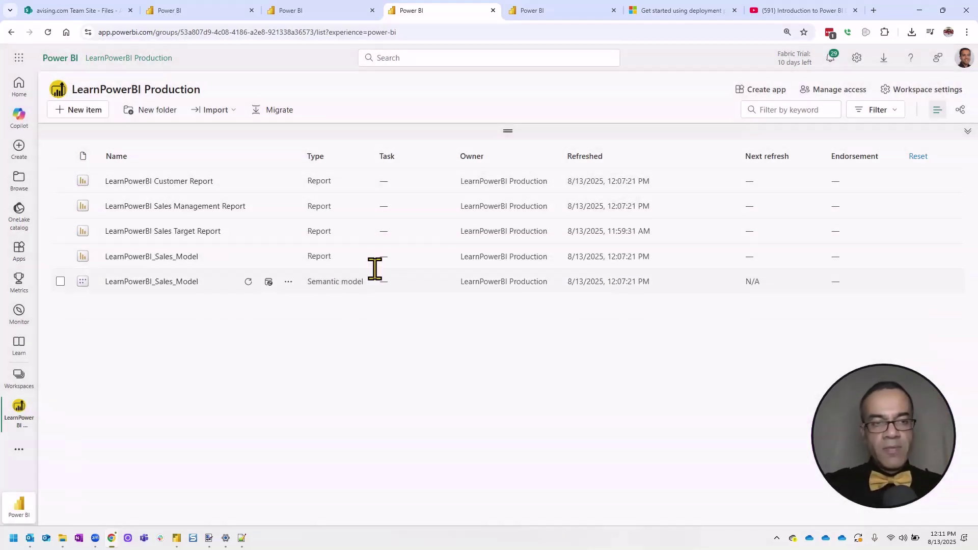
- Delete the Development-fed Sales Target Report from the Production lineage view
click(960, 110)
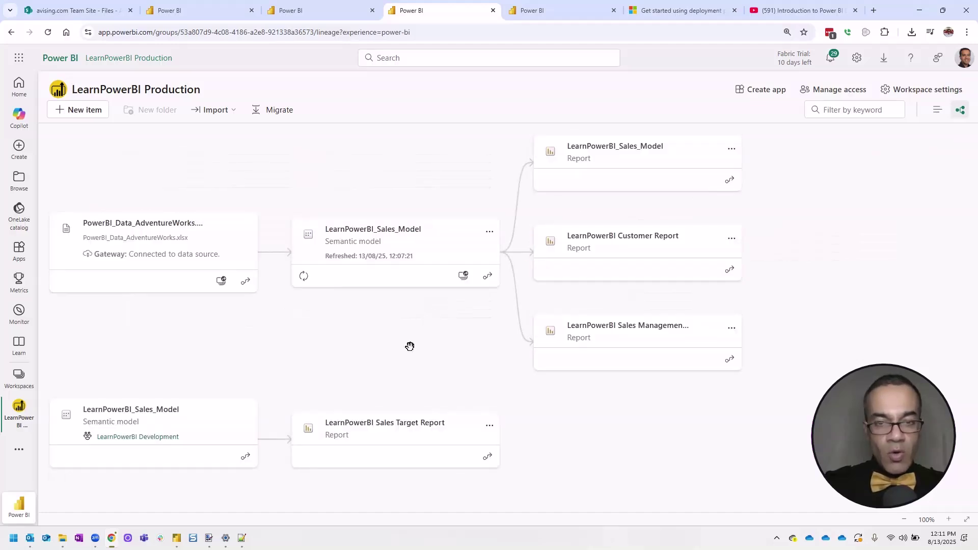
scroll(416, 313, down, 1)
click(505, 368)
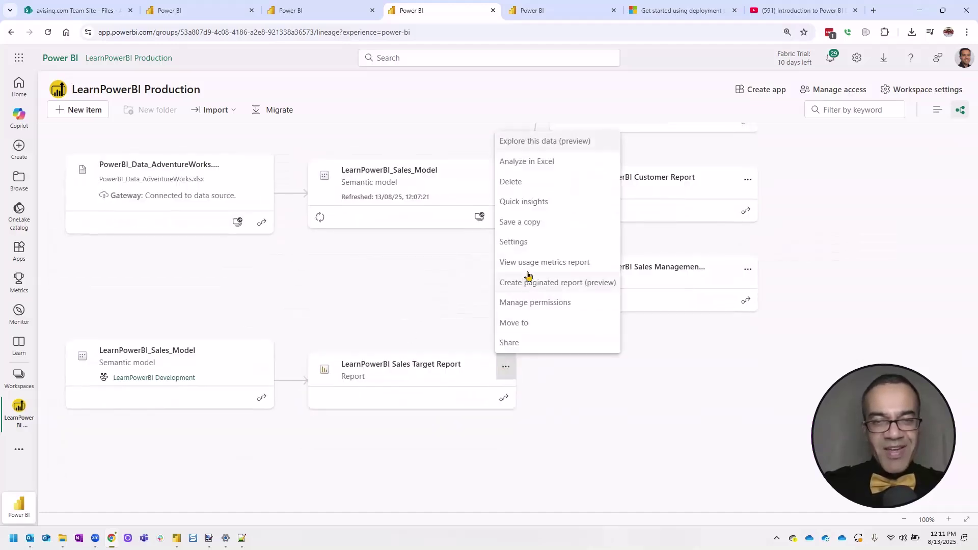
click(522, 185)
click(520, 317)
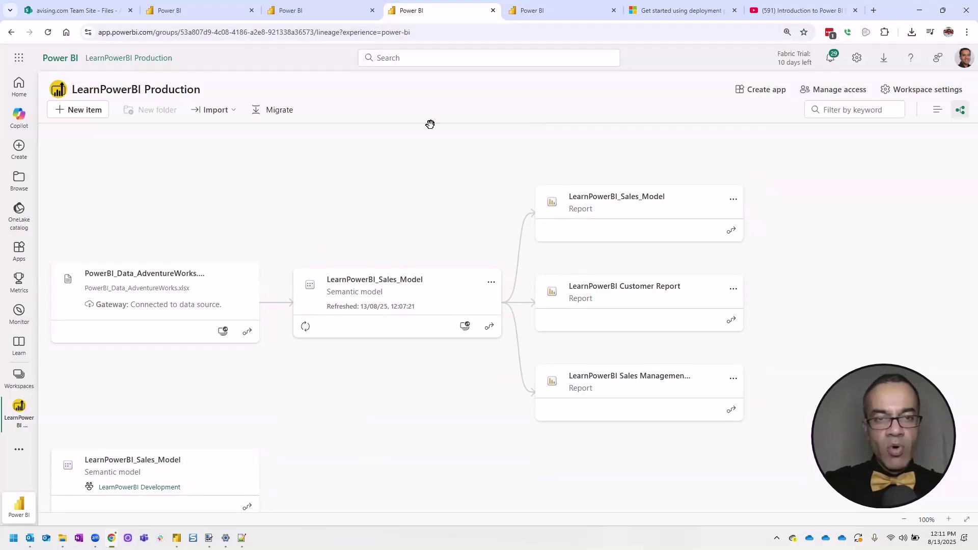
- Point the report's data source at LearnPowerBI_Sales_Model in LearnPowerBI Production
key(alt+Tab)
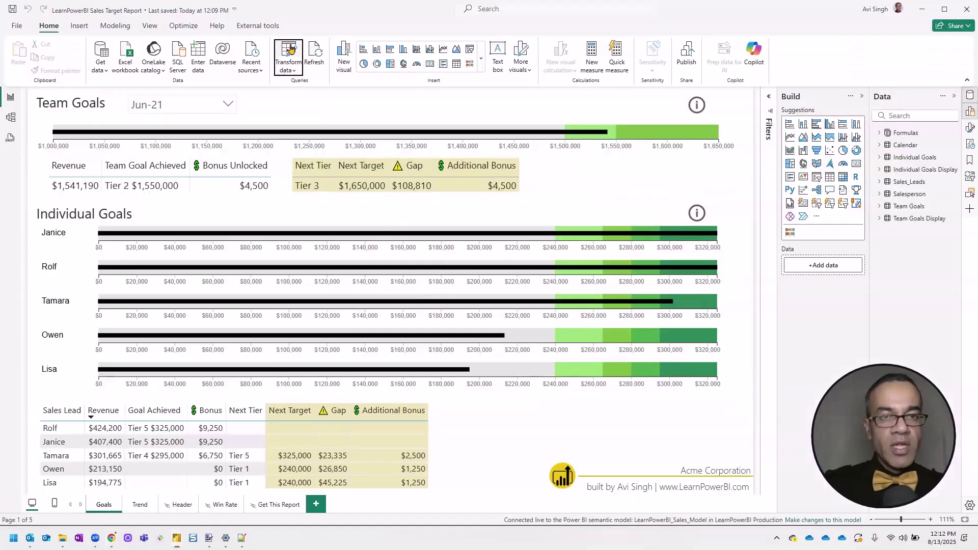
click(294, 74)
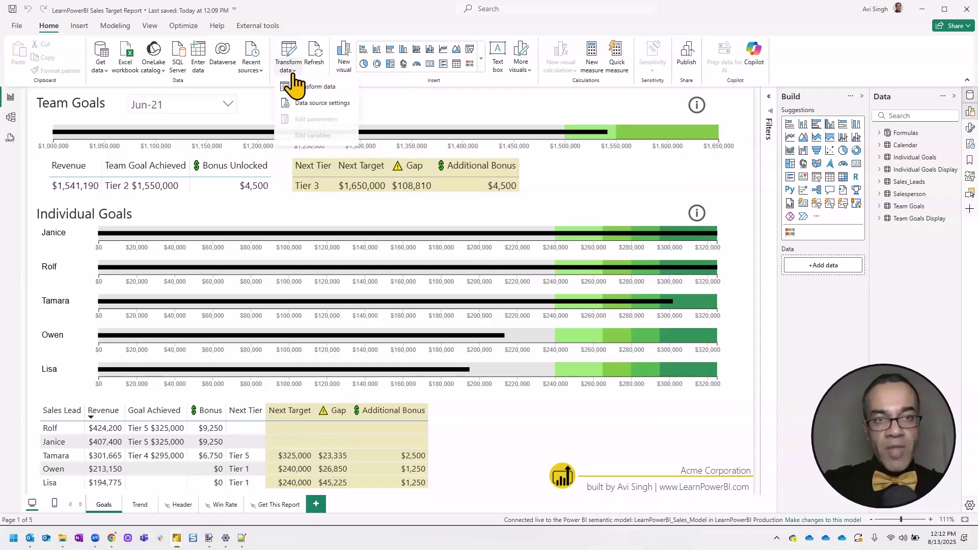
click(332, 107)
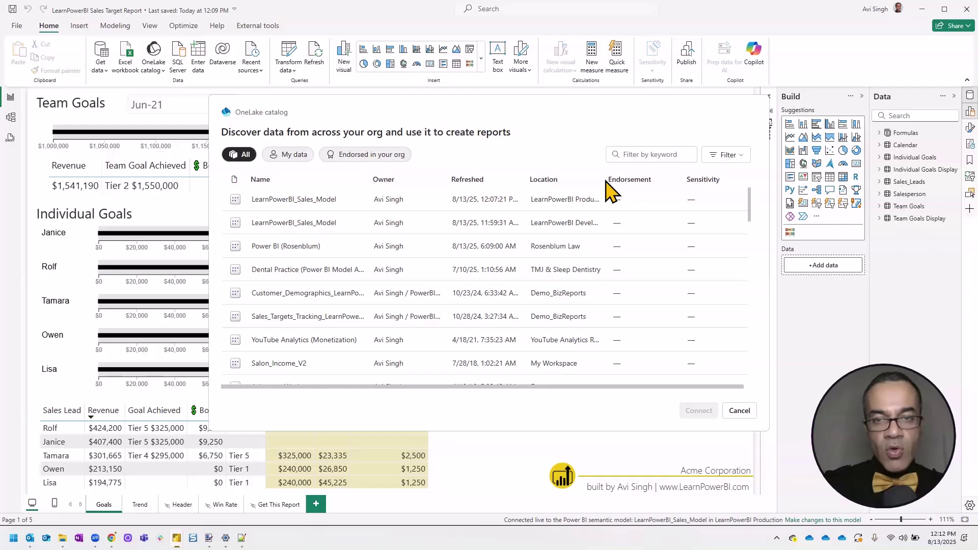
drag(601, 179, 630, 178)
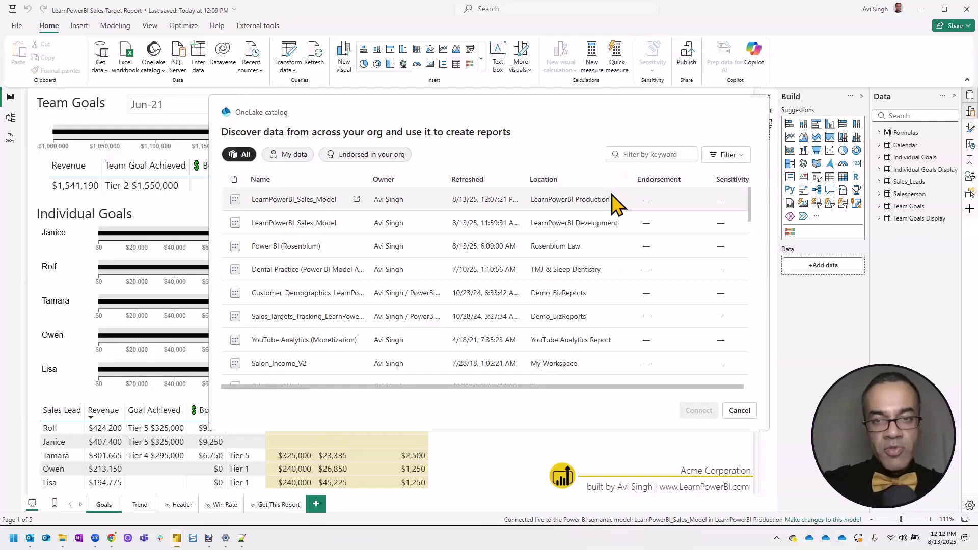
click(558, 205)
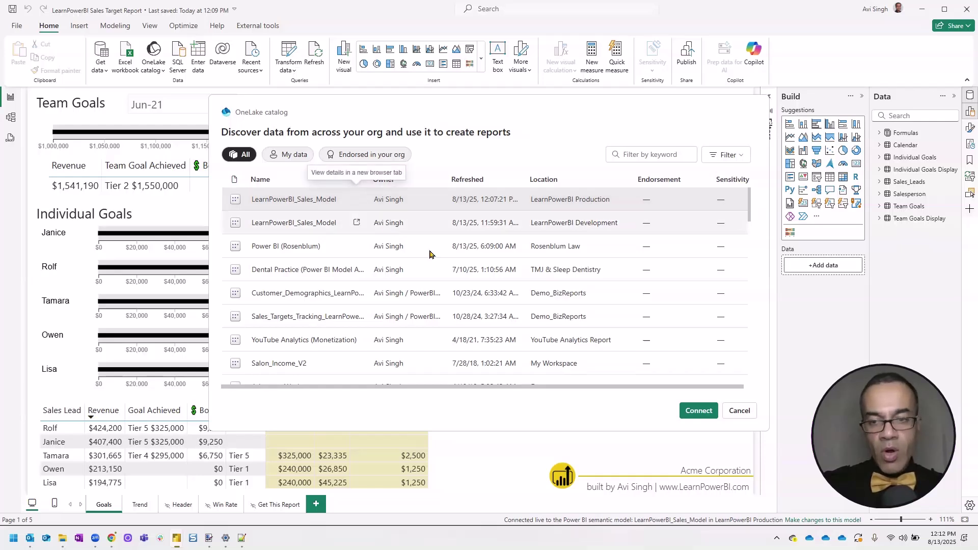
click(698, 412)
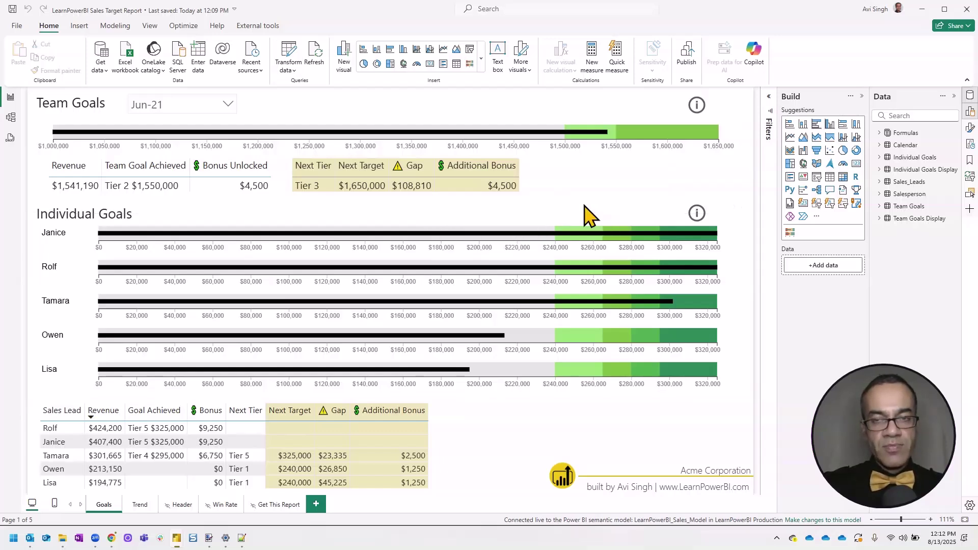
key(alt+F4)
- Save the report, publish it to LearnPowerBI Production, and dismiss the success message
click(530, 289)
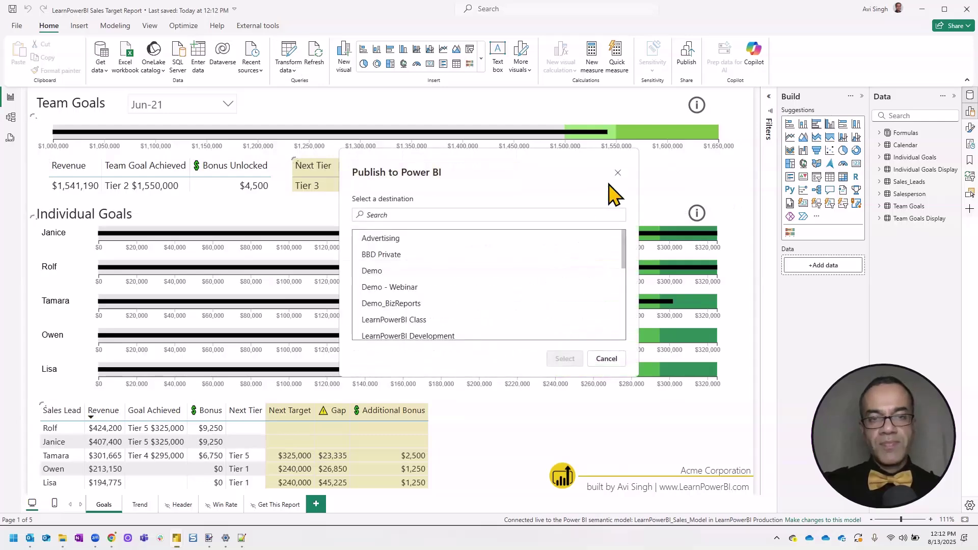
drag(622, 253, 625, 276)
click(440, 293)
click(565, 360)
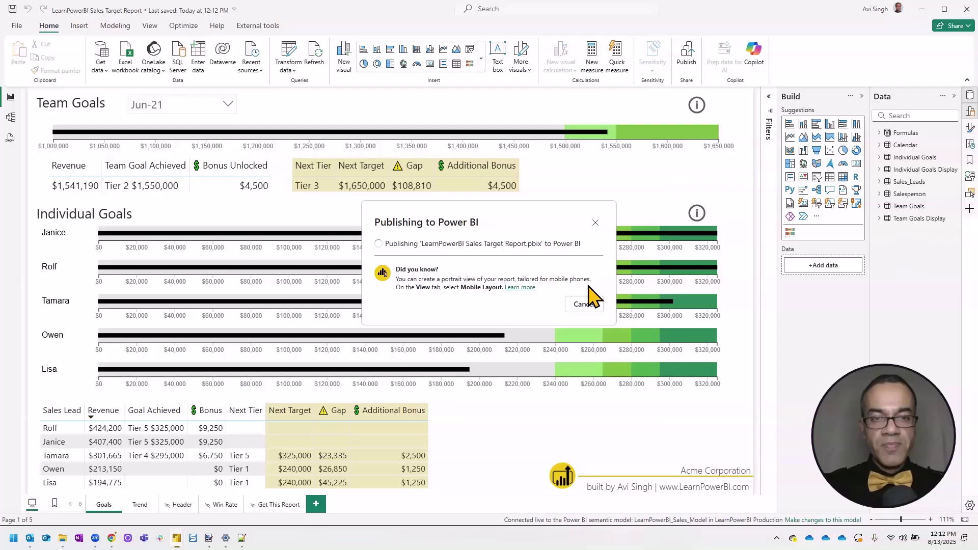
click(587, 325)
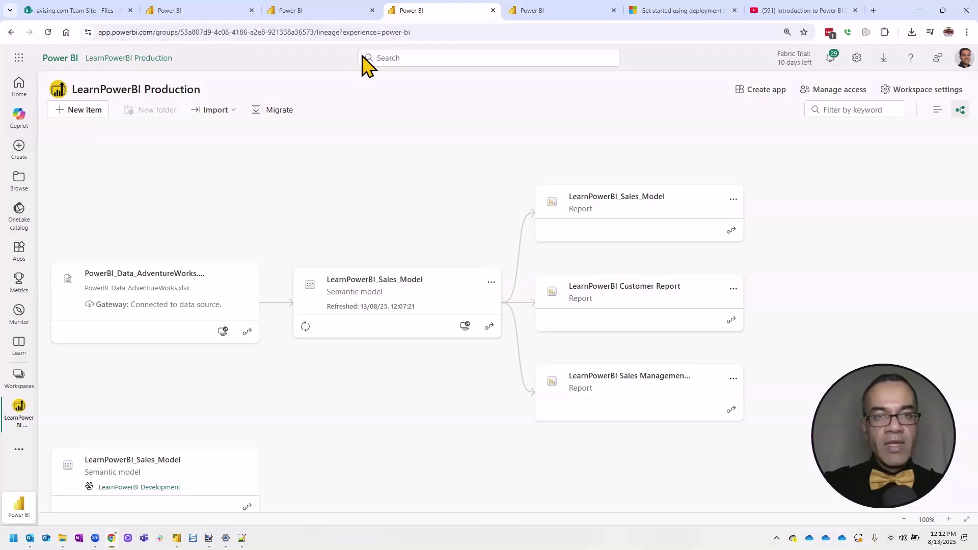
- Load the copied Production lineage address in another browser tab
click(428, 32)
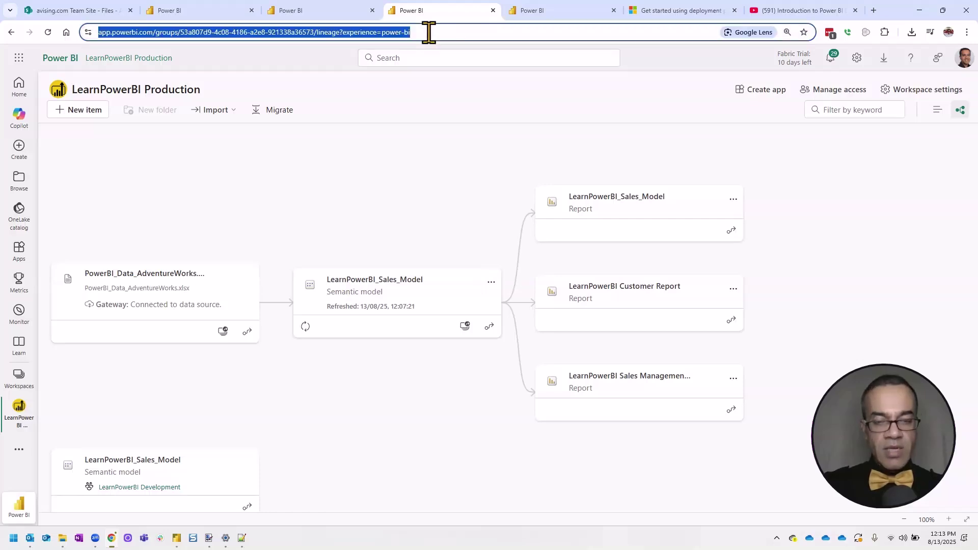
click(542, 12)
click(476, 33)
key(ctrl+v)
key(Return)
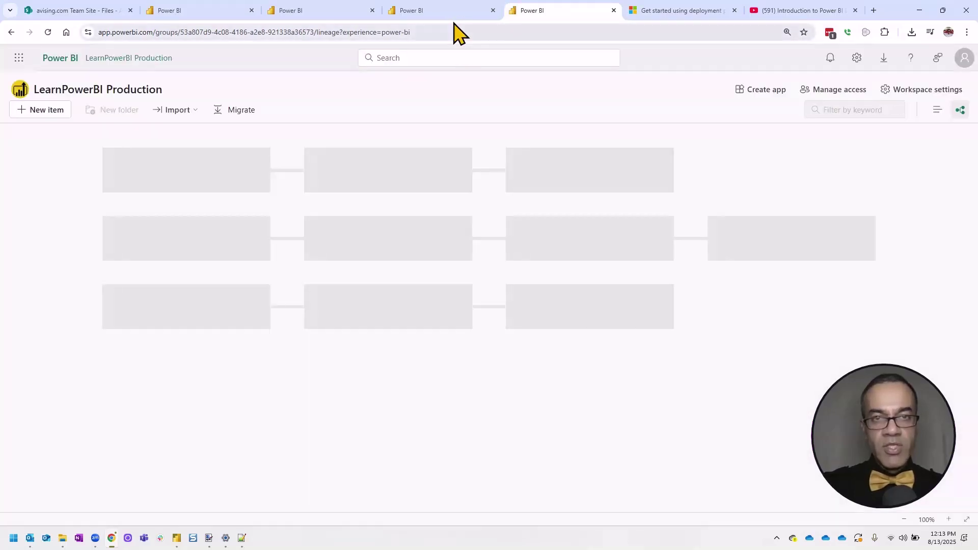
click(455, 12)
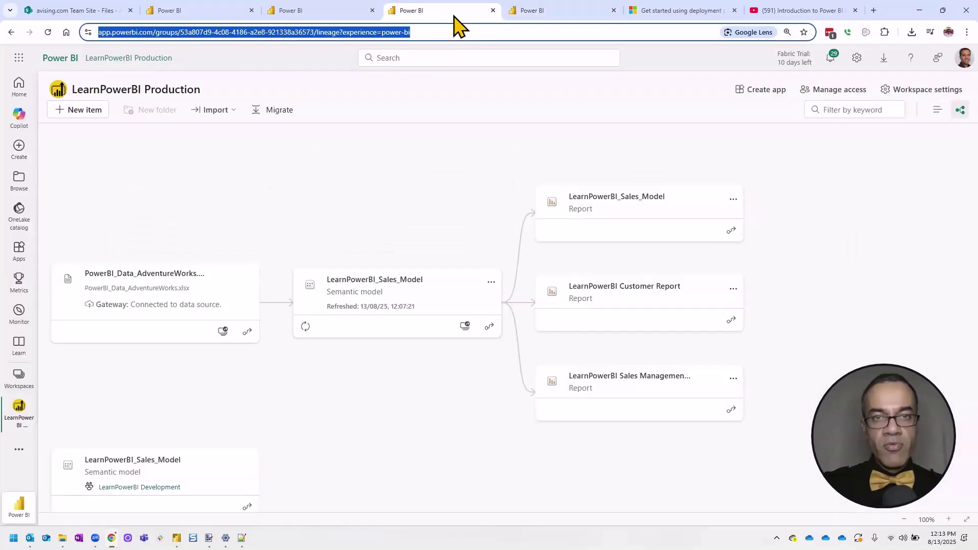
click(544, 12)
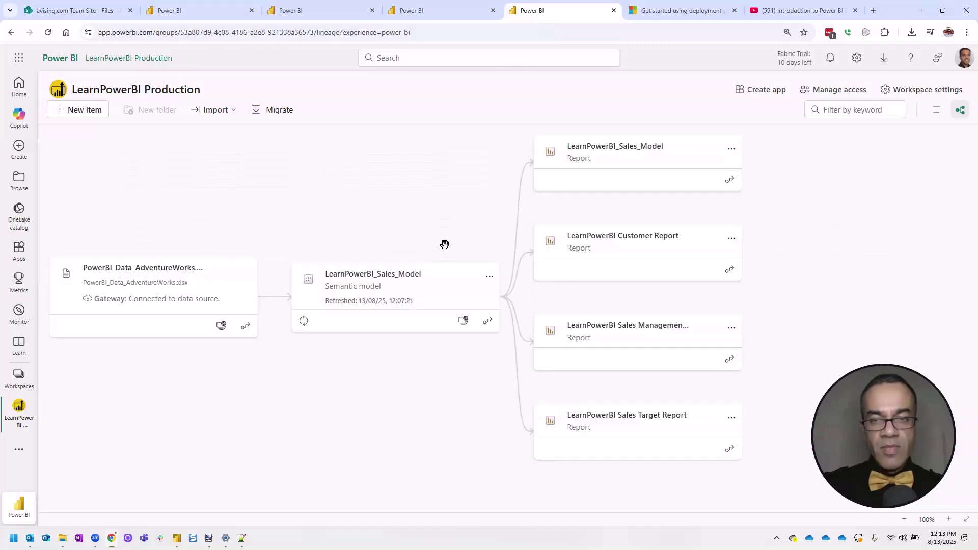
- Inspect the Sales Target Report and Production Sales_Model details in the lineage
drag(438, 239, 428, 197)
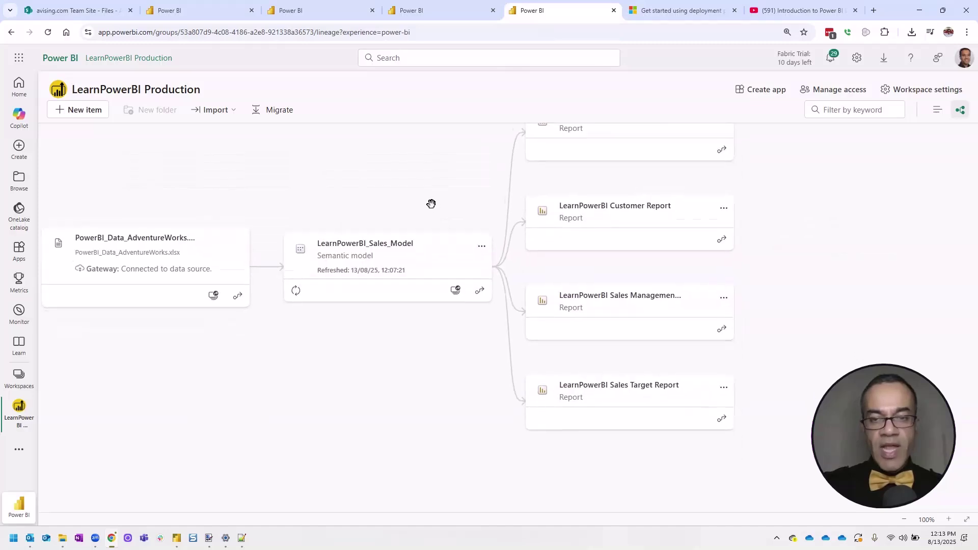
click(567, 389)
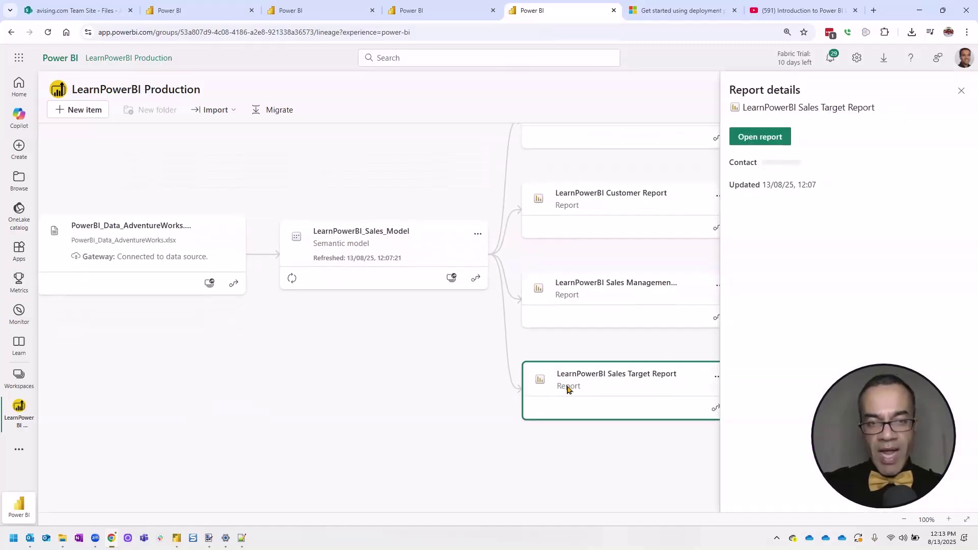
click(413, 258)
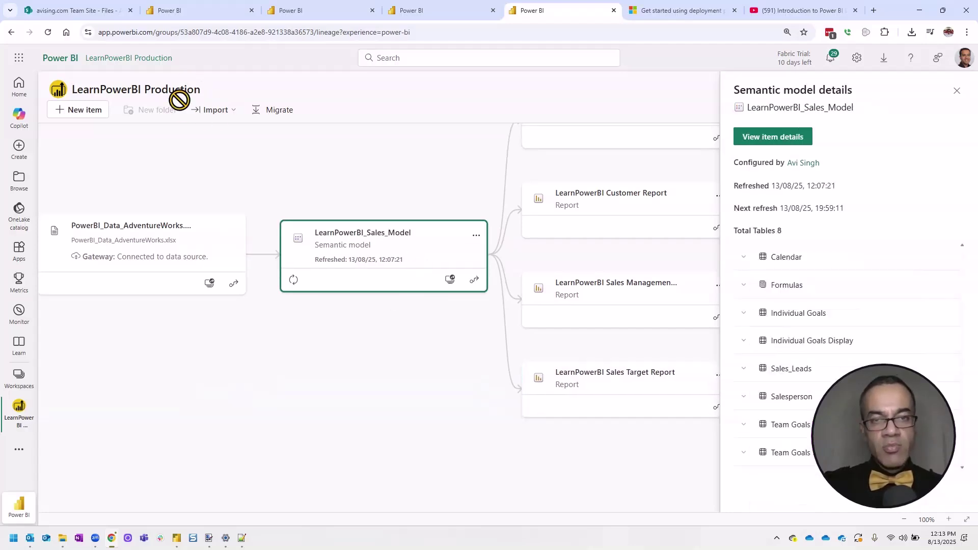
click(391, 365)
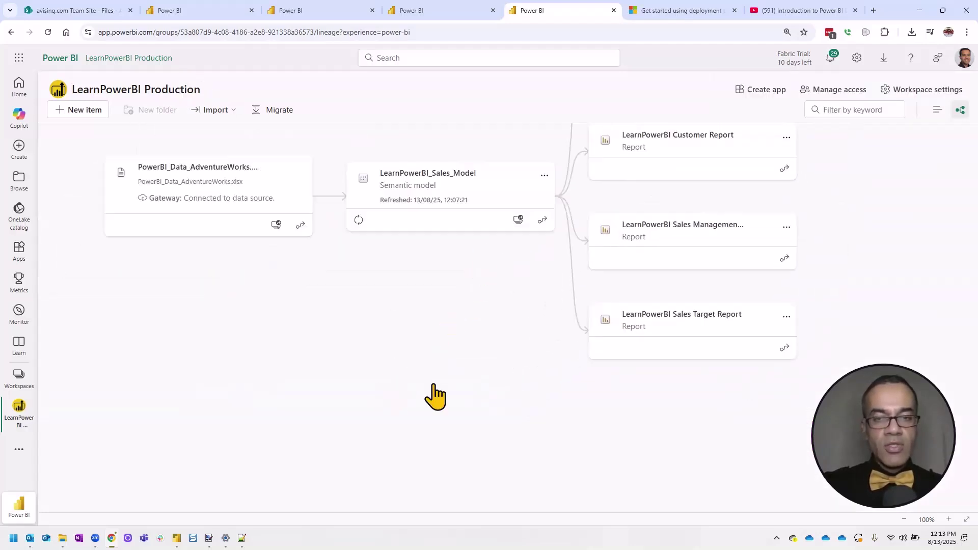
click(439, 9)
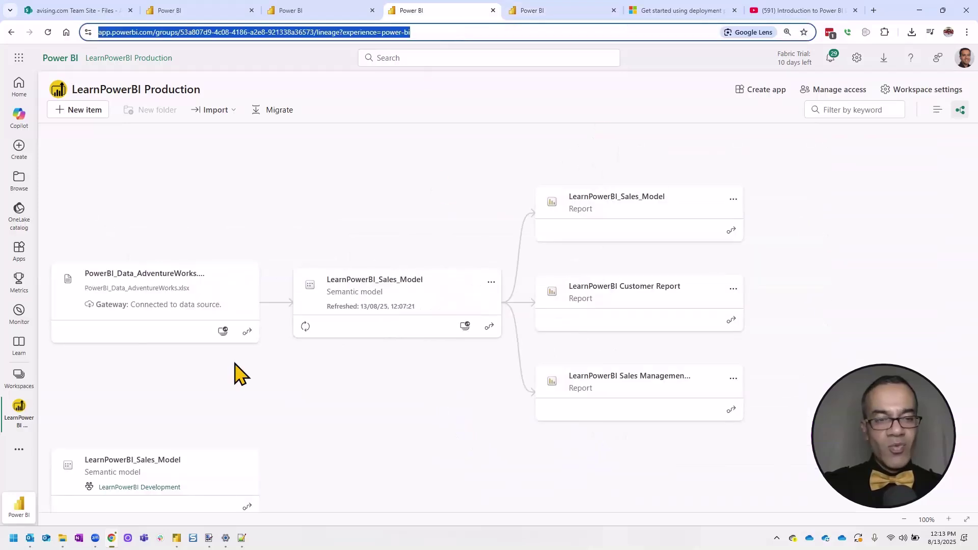
click(359, 206)
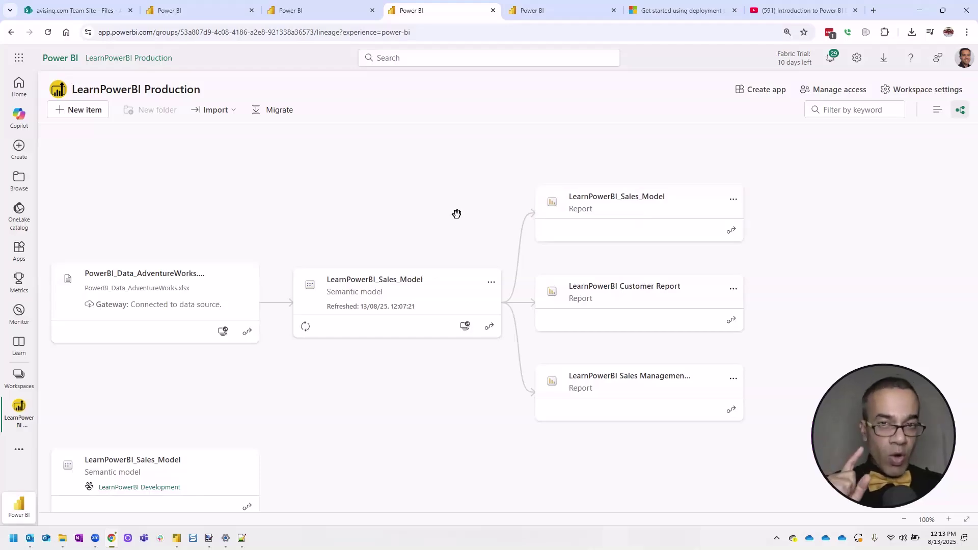
- Repoint the report's data source to the Development LearnPowerBI_Sales_Model
key(alt+Tab)
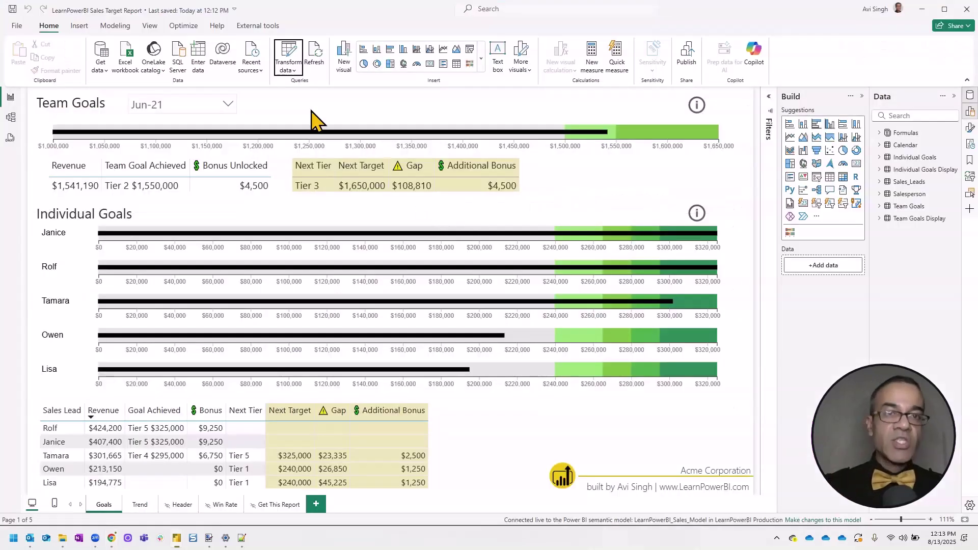
click(287, 73)
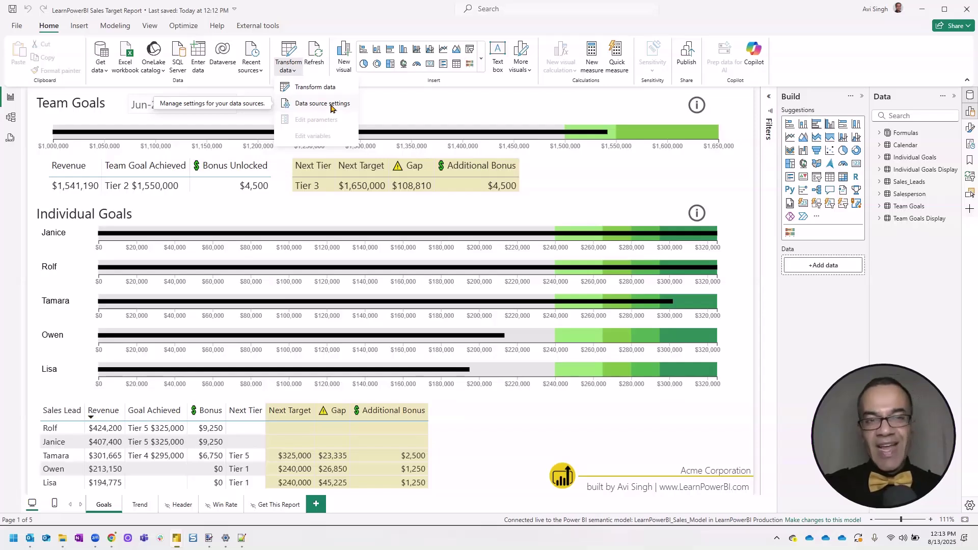
click(331, 105)
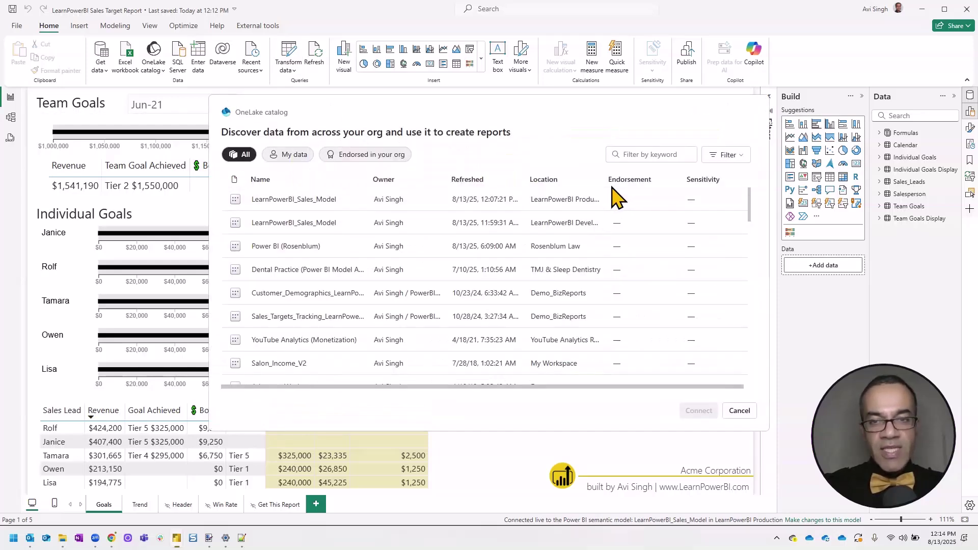
click(566, 222)
click(697, 411)
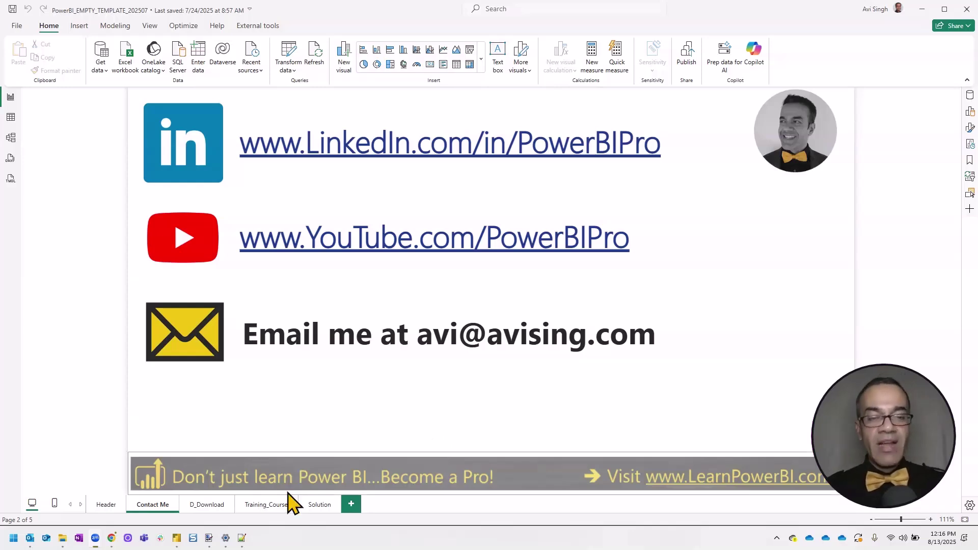
- Switch to the D_Download page showing the treasure-chest download message
click(202, 506)
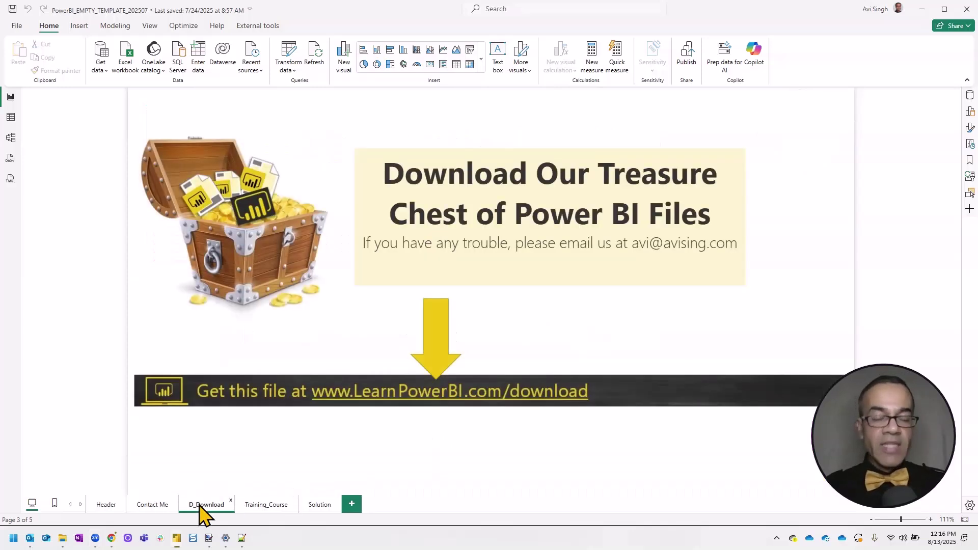